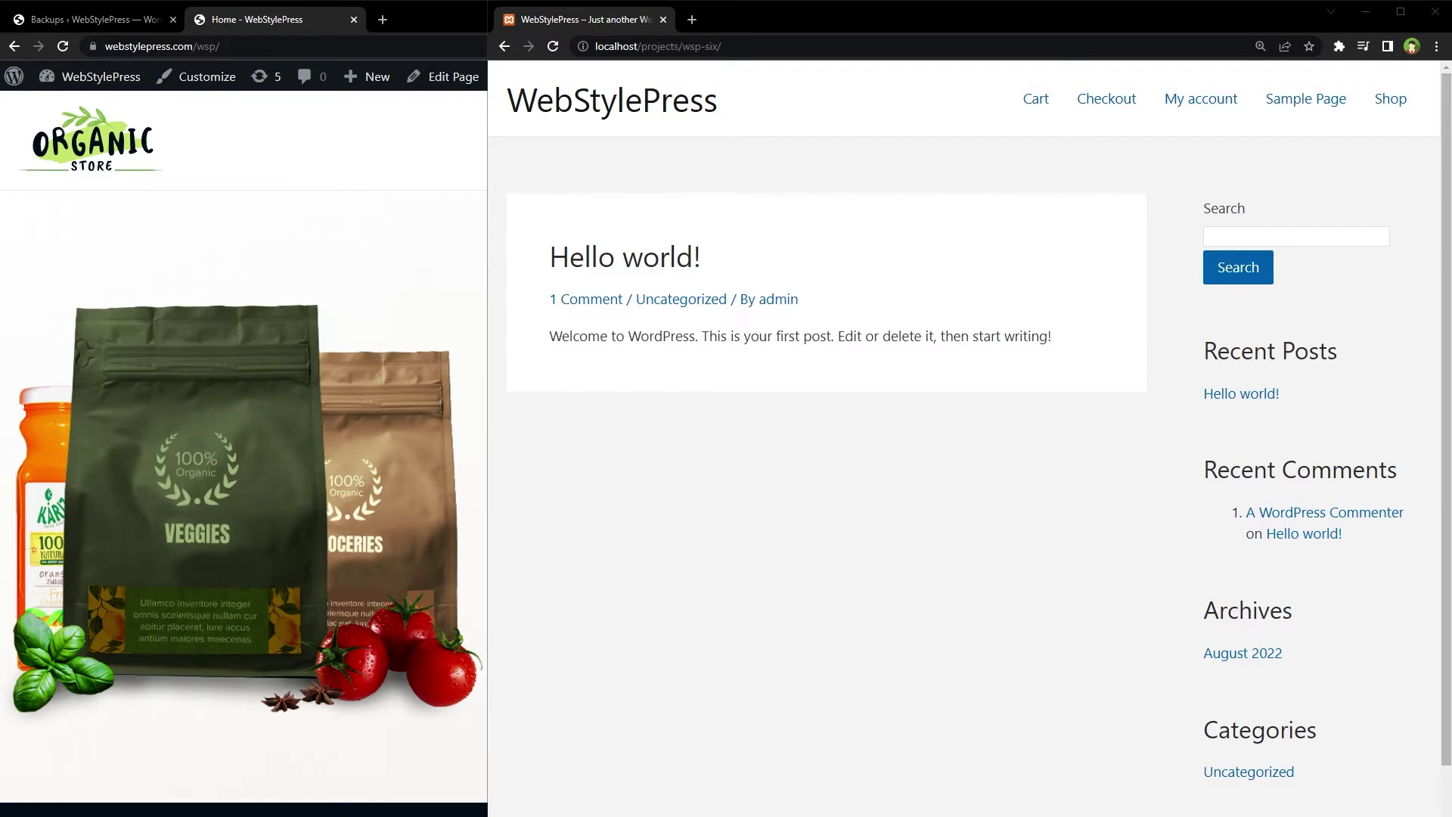
- Highlight the localhost and wsp-six parts of the local site address, then reload the page
{"action": "left_click", "coordinate": [845, 604]}
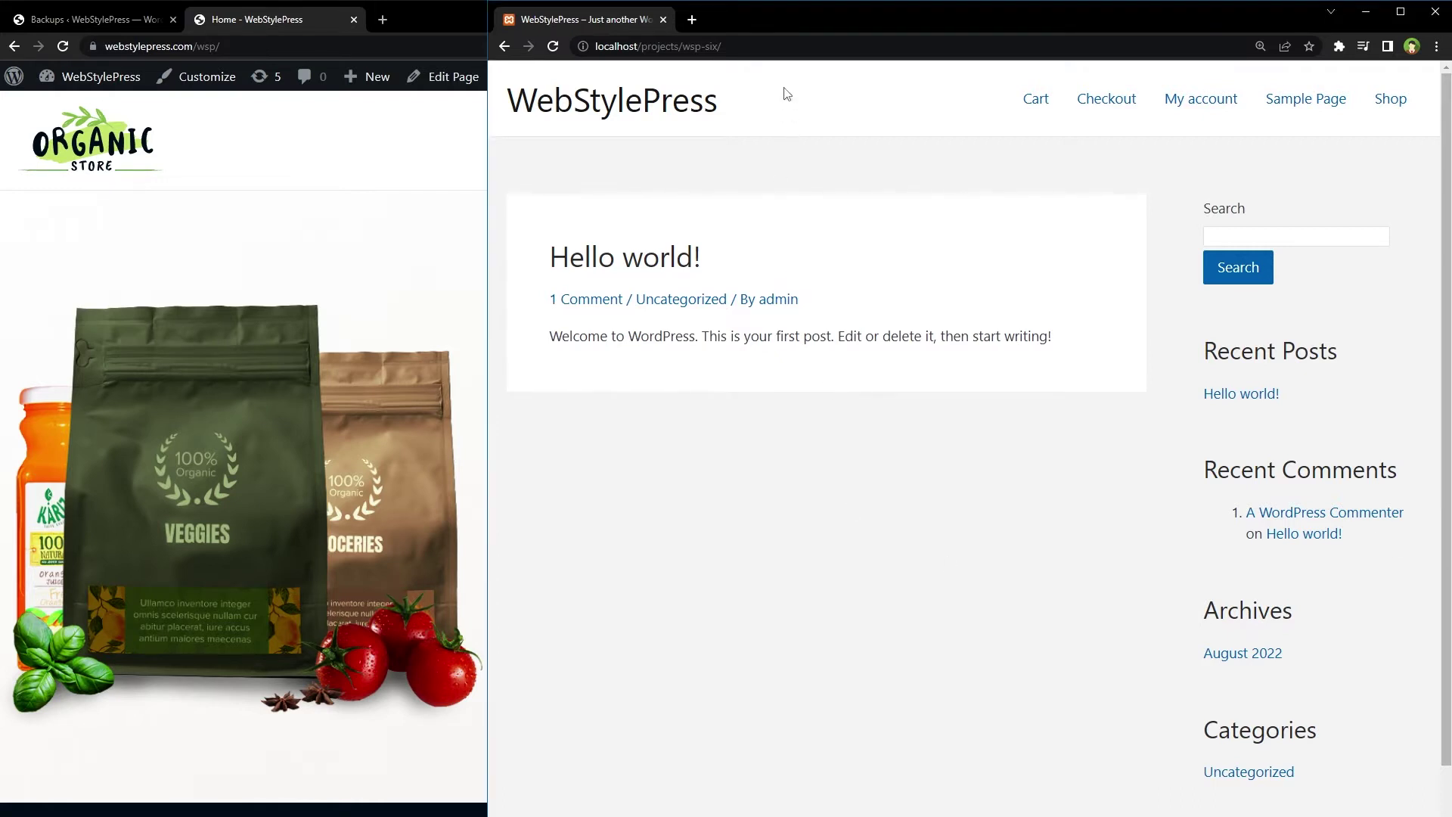
{"action": "left_click", "coordinate": [788, 47]}
{"action": "key", "text": "Home"}
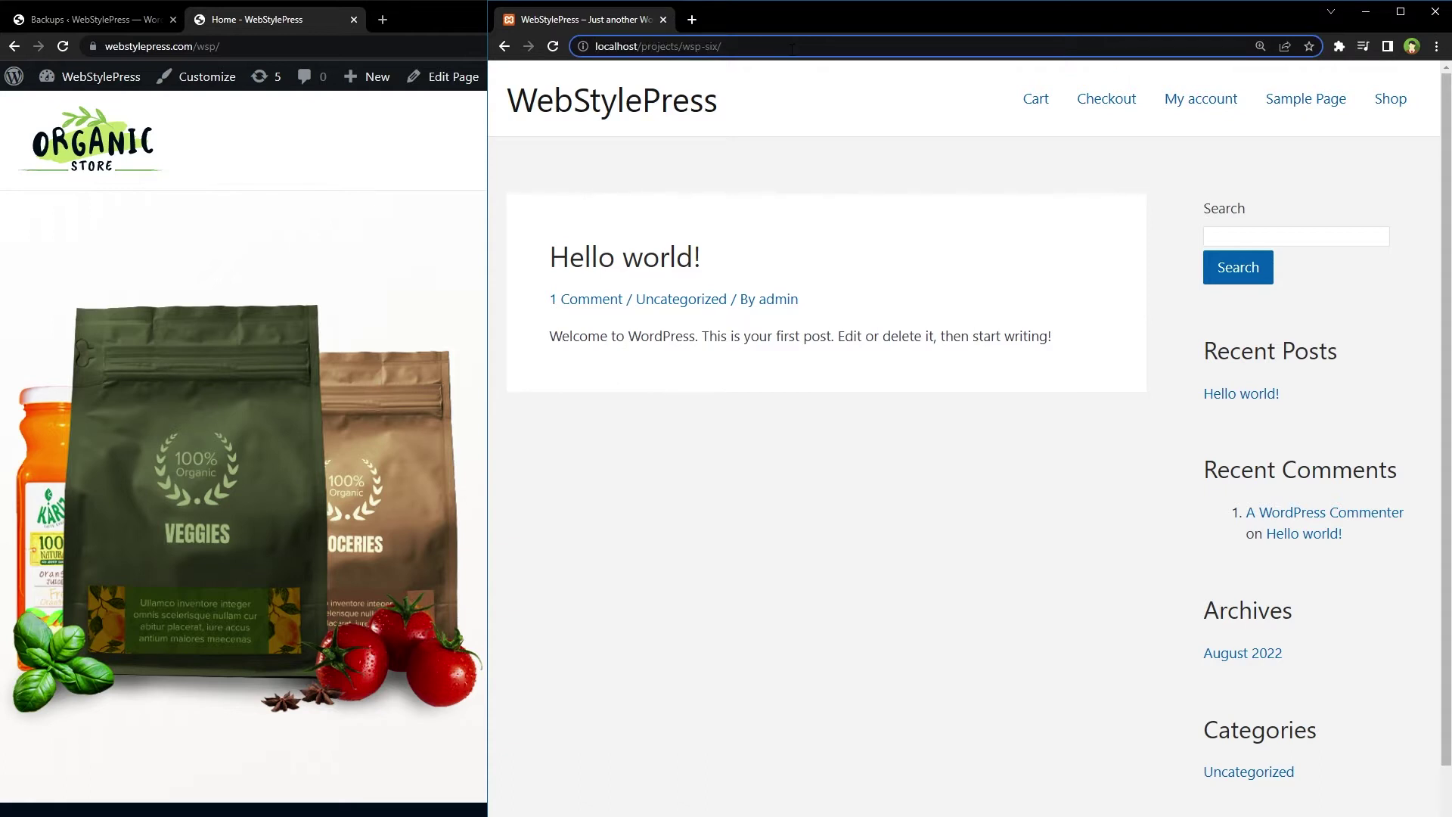
{"action": "key", "text": "ctrl+shift+Right"}
{"action": "key", "text": "ctrl+Right"}
{"action": "key", "text": "ctrl+Right"}
{"action": "key", "text": "ctrl+shift+Right"}
{"action": "key", "text": "Right"}
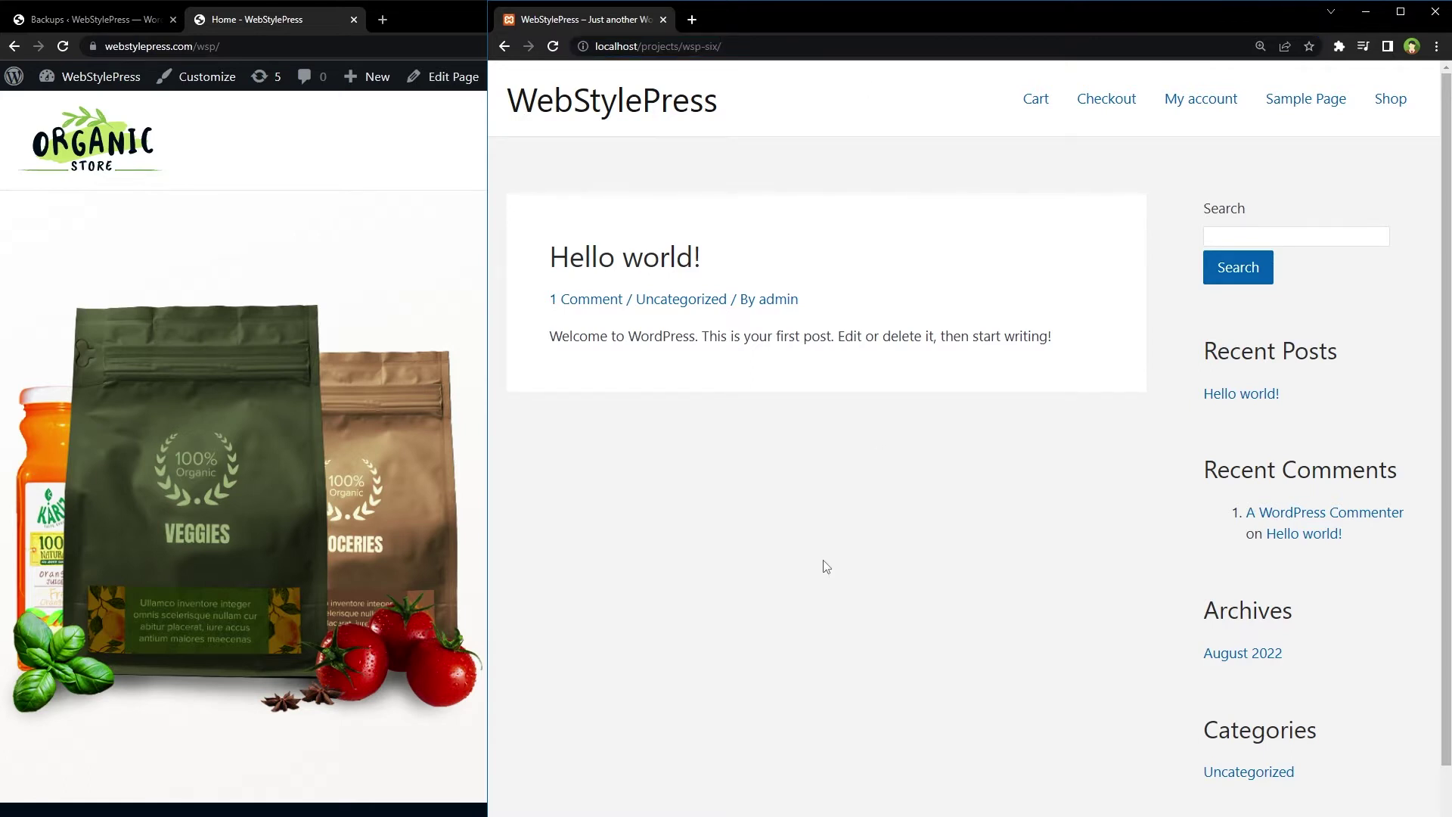
{"action": "right_click", "coordinate": [855, 479]}
{"action": "left_click", "coordinate": [945, 527]}
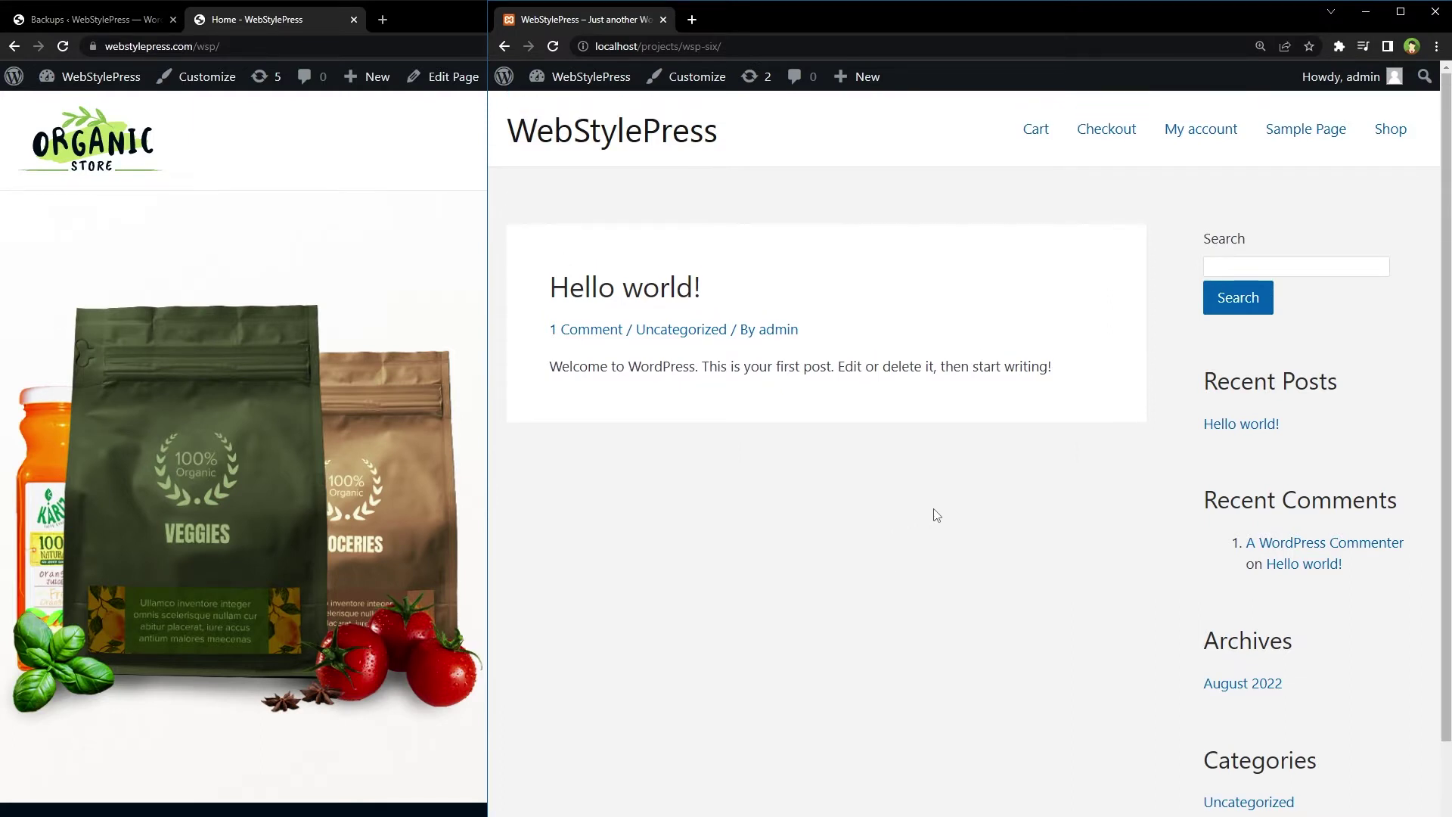
- Reload and scroll through the live Organic Store site, then return to the local window
{"action": "left_click", "coordinate": [399, 226]}
{"action": "left_click", "coordinate": [250, 48]}
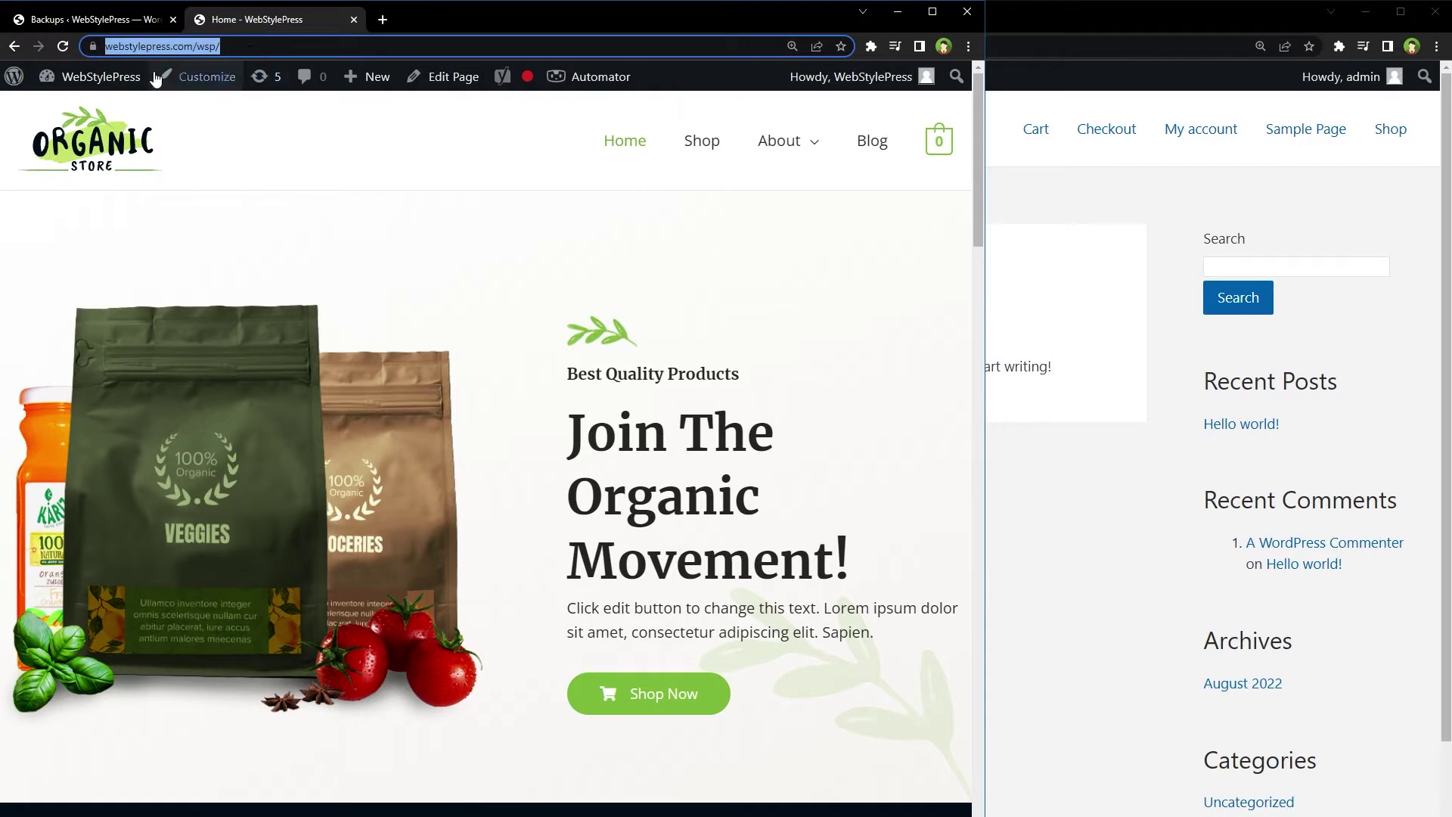
{"action": "right_click", "coordinate": [479, 190]}
{"action": "left_click", "coordinate": [518, 234]}
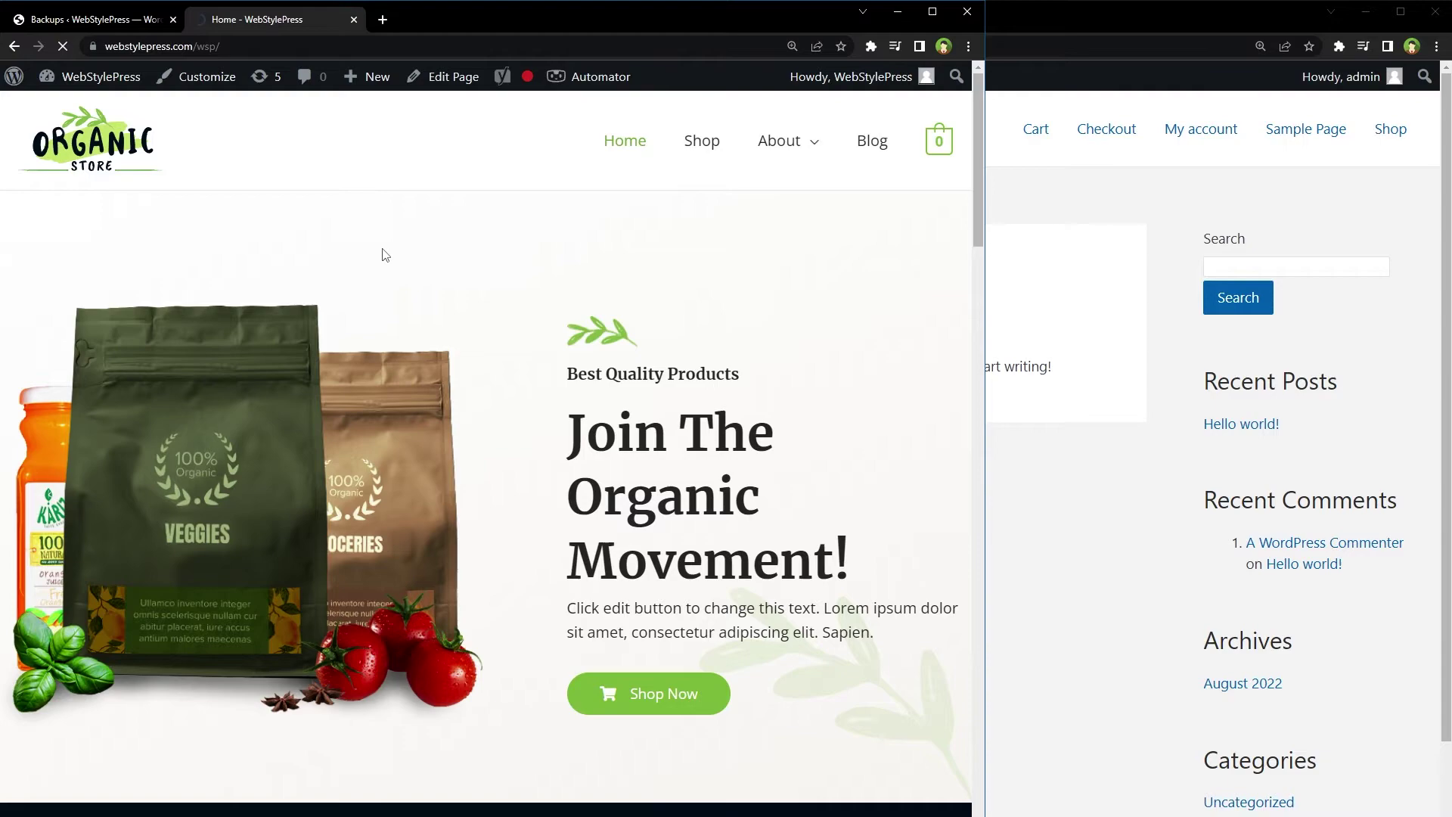
{"action": "scroll", "coordinate": [601, 305], "scroll_direction": "down", "scroll_amount": 2}
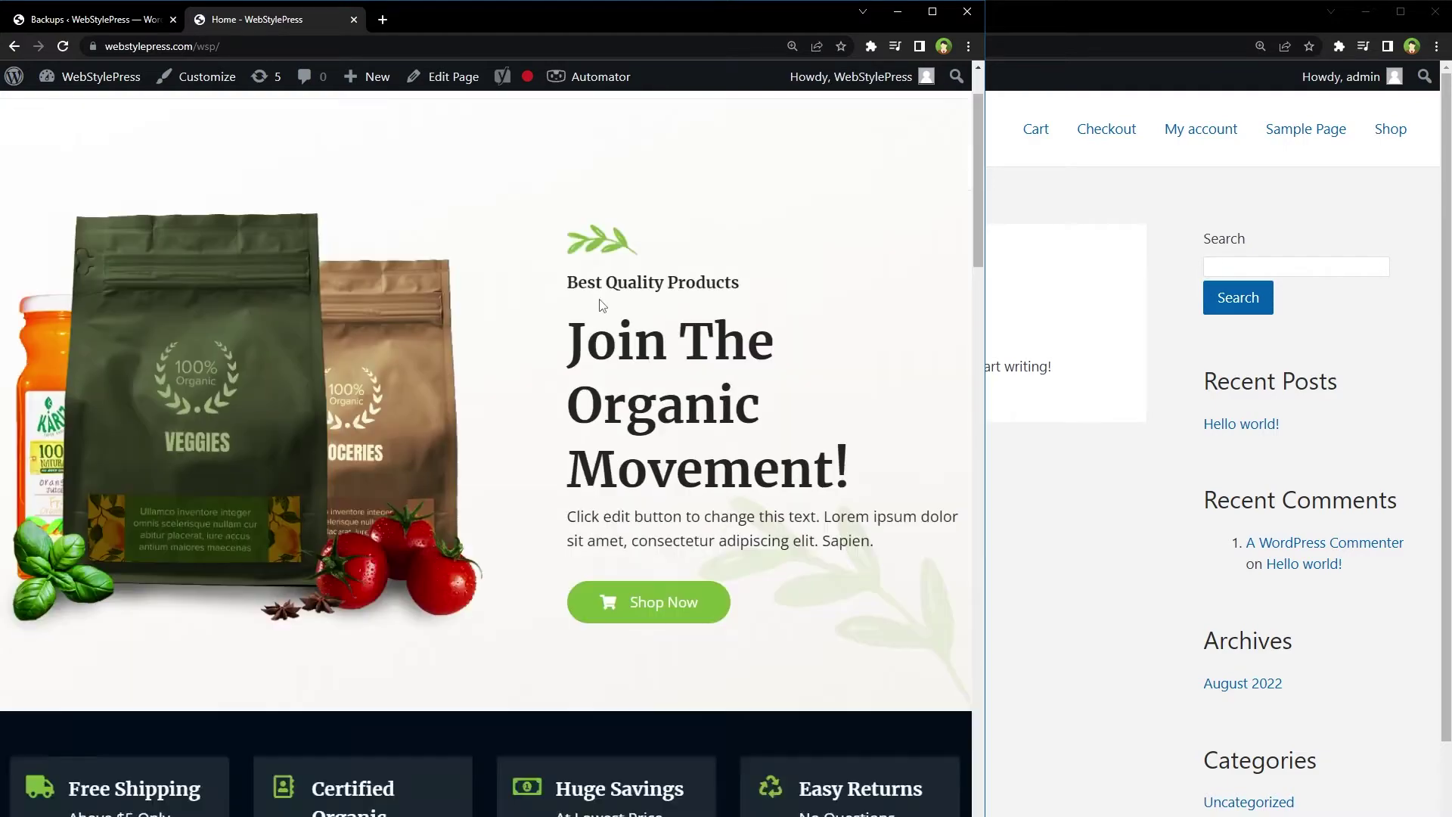
{"action": "scroll", "coordinate": [601, 305], "scroll_direction": "down", "scroll_amount": 8}
{"action": "scroll", "coordinate": [601, 305], "scroll_direction": "down", "scroll_amount": 5}
{"action": "scroll", "coordinate": [601, 305], "scroll_direction": "up", "scroll_amount": 5}
{"action": "scroll", "coordinate": [601, 304], "scroll_direction": "up", "scroll_amount": 10}
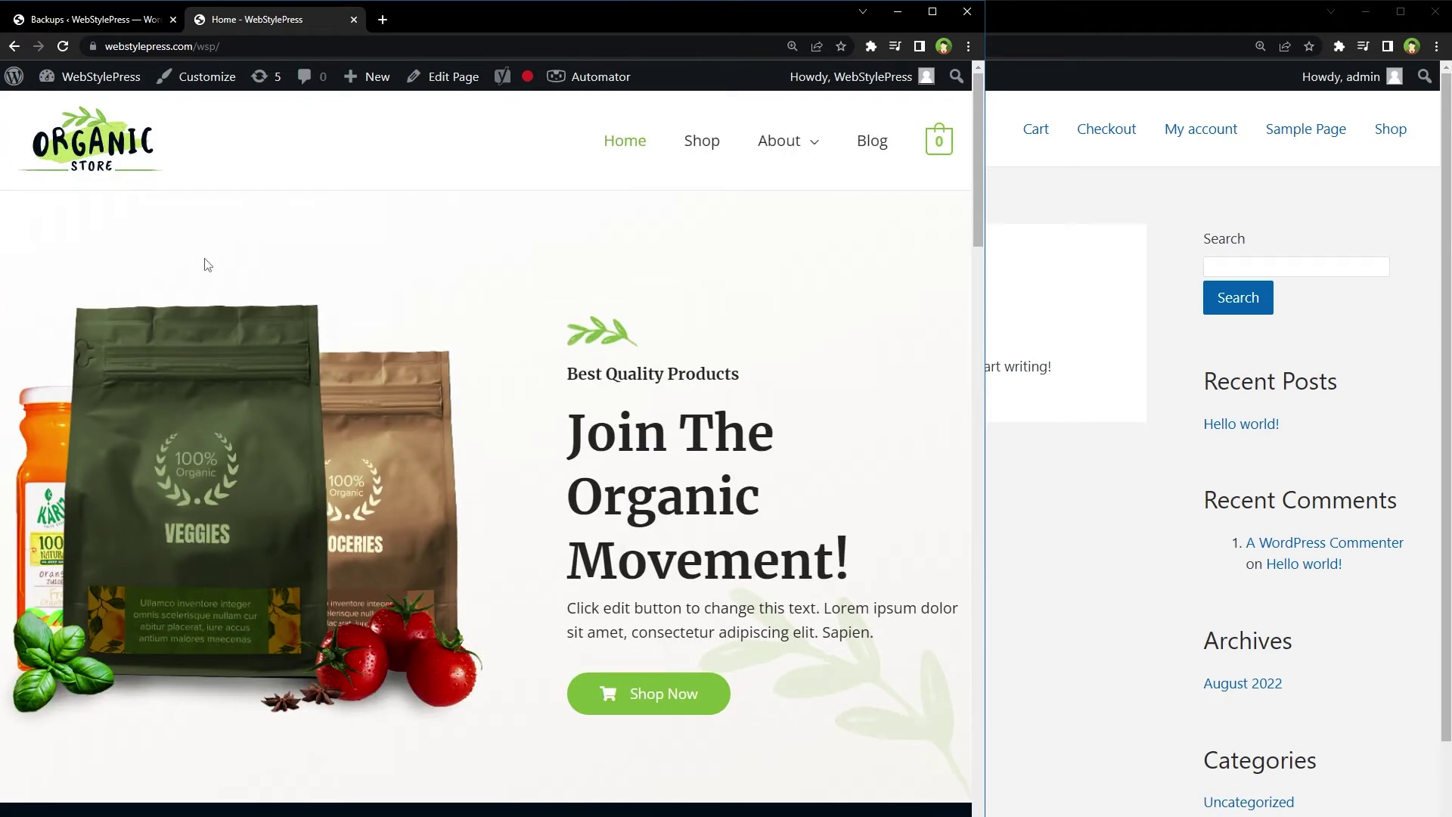
{"action": "left_click", "coordinate": [1065, 520]}
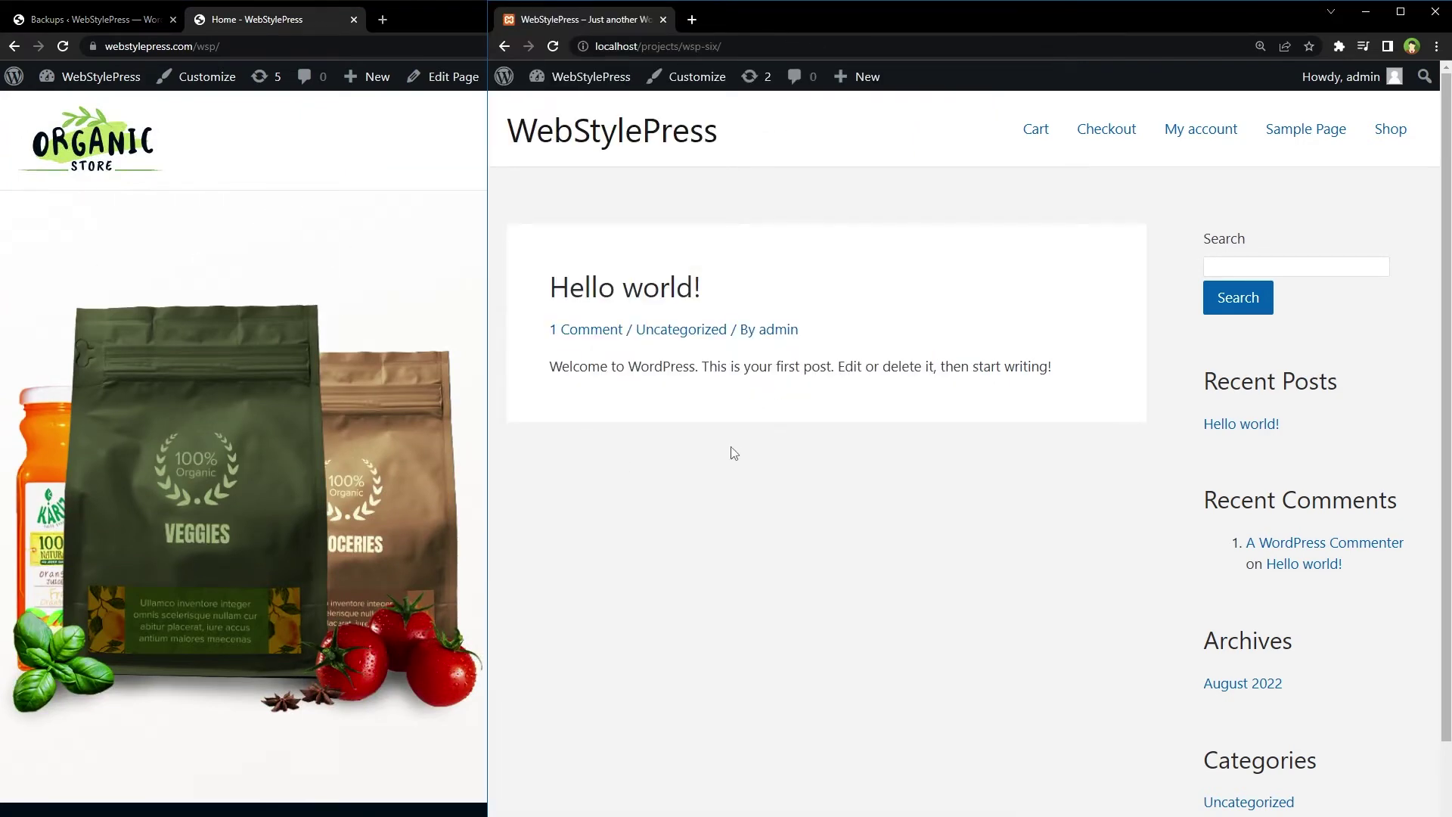
- Open the local site's dashboard in a new tab and move it to first position
{"action": "left_click", "coordinate": [692, 19]}
{"action": "left_click", "coordinate": [637, 23]}
{"action": "left_click", "coordinate": [720, 23]}
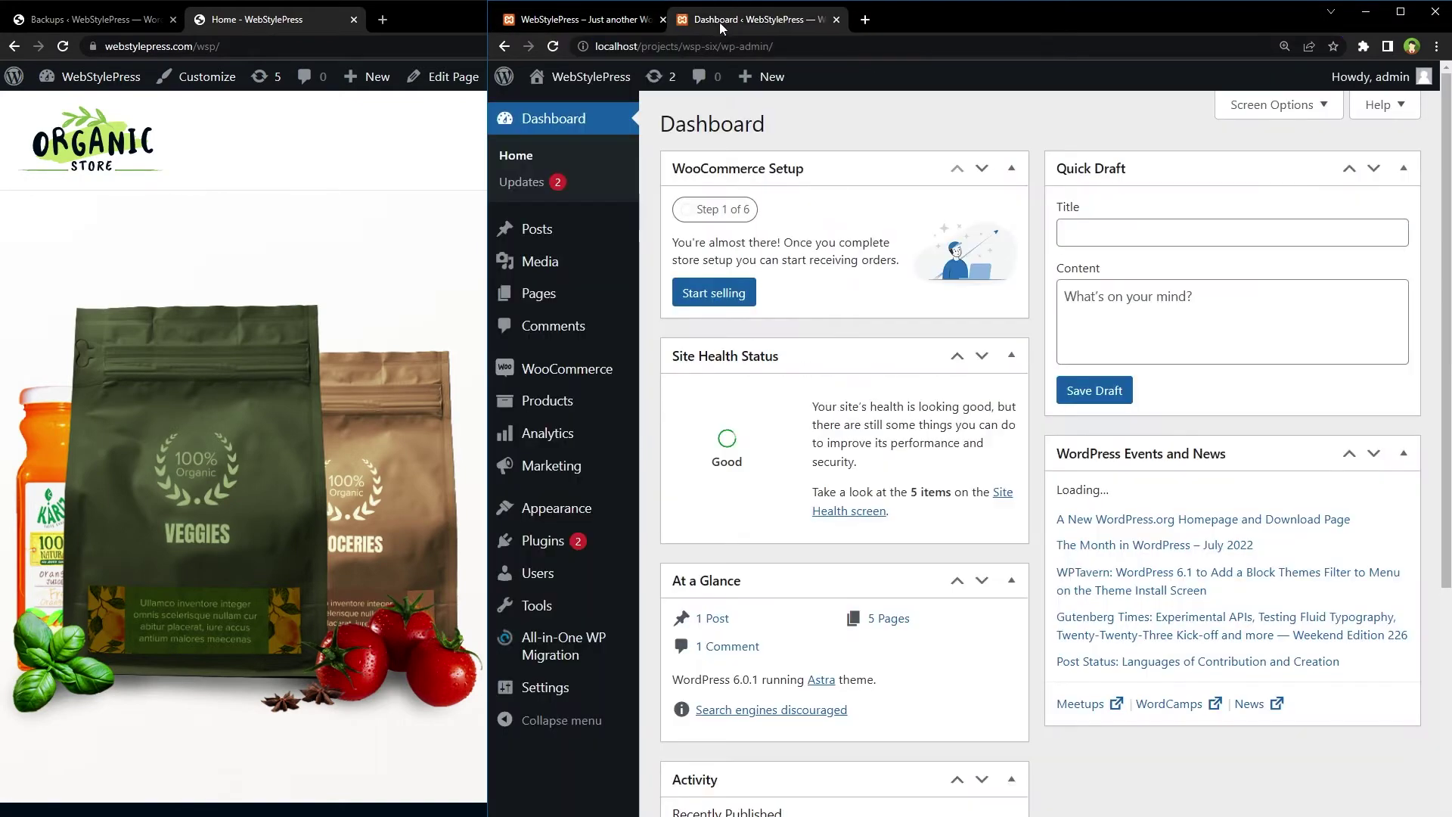
{"action": "left_click_drag", "start_coordinate": [720, 23], "coordinate": [549, 23]}
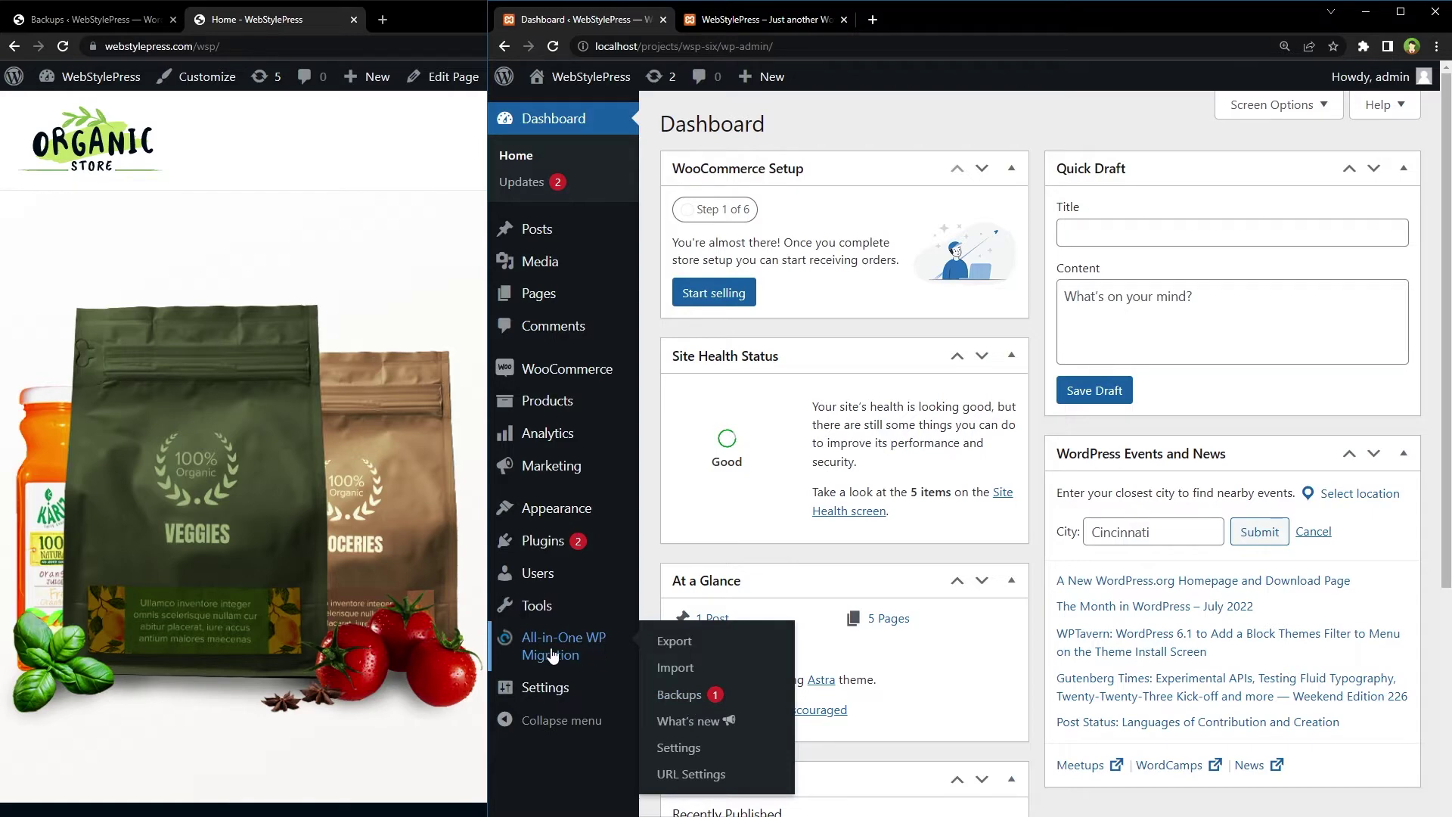
{"action": "mouse_move", "coordinate": [542, 542]}
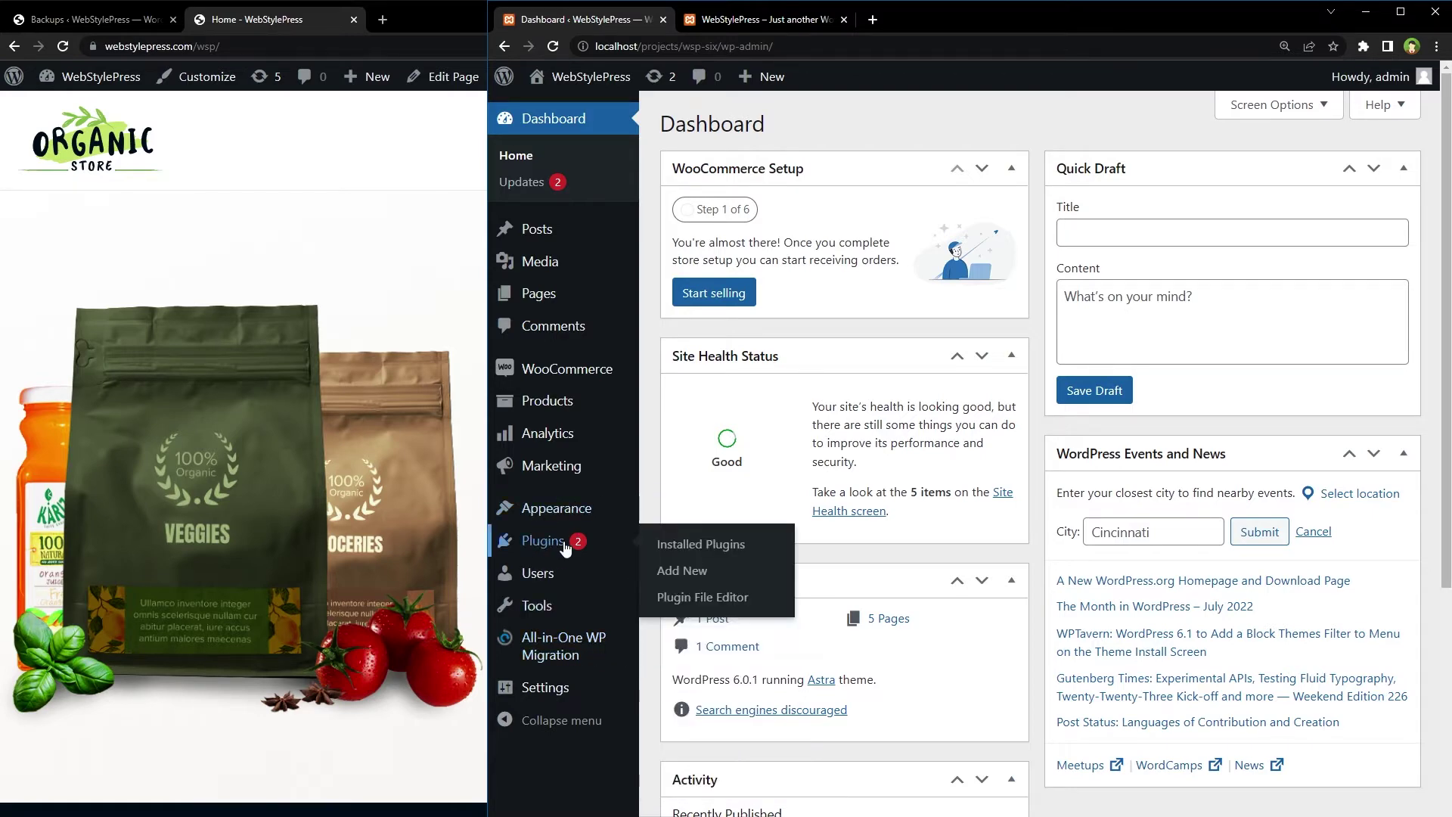
- Search Add Plugins for 'all in one' and locate All-in-One WP Migration
{"action": "middle_click", "coordinate": [681, 570]}
{"action": "left_click", "coordinate": [764, 19]}
{"action": "left_click", "coordinate": [1238, 179]}
{"action": "type", "text": "al"}
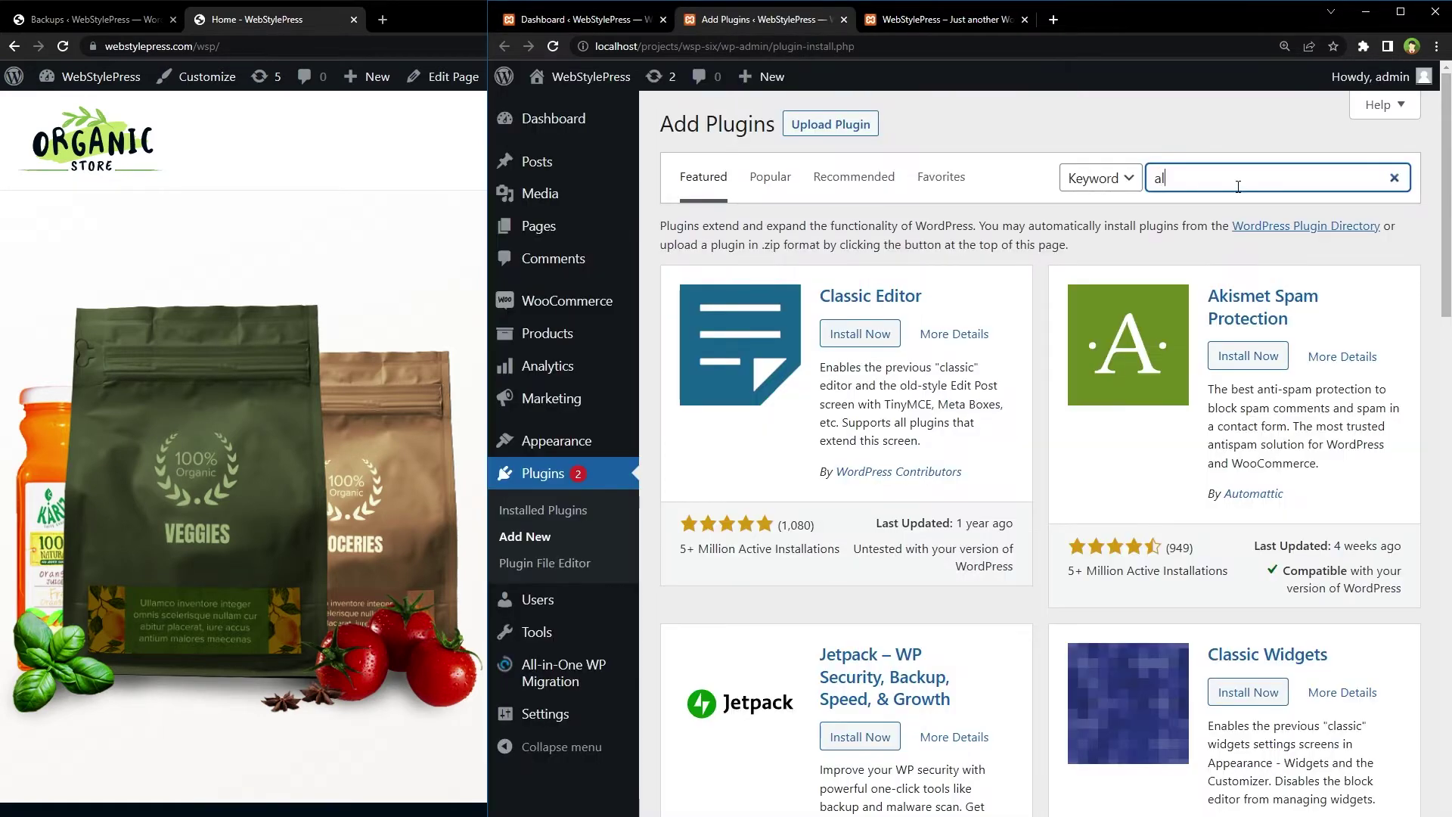
{"action": "type", "text": "l in one"}
{"action": "scroll", "coordinate": [807, 237], "scroll_direction": "down", "scroll_amount": 6}
{"action": "scroll", "coordinate": [807, 237], "scroll_direction": "down", "scroll_amount": 1}
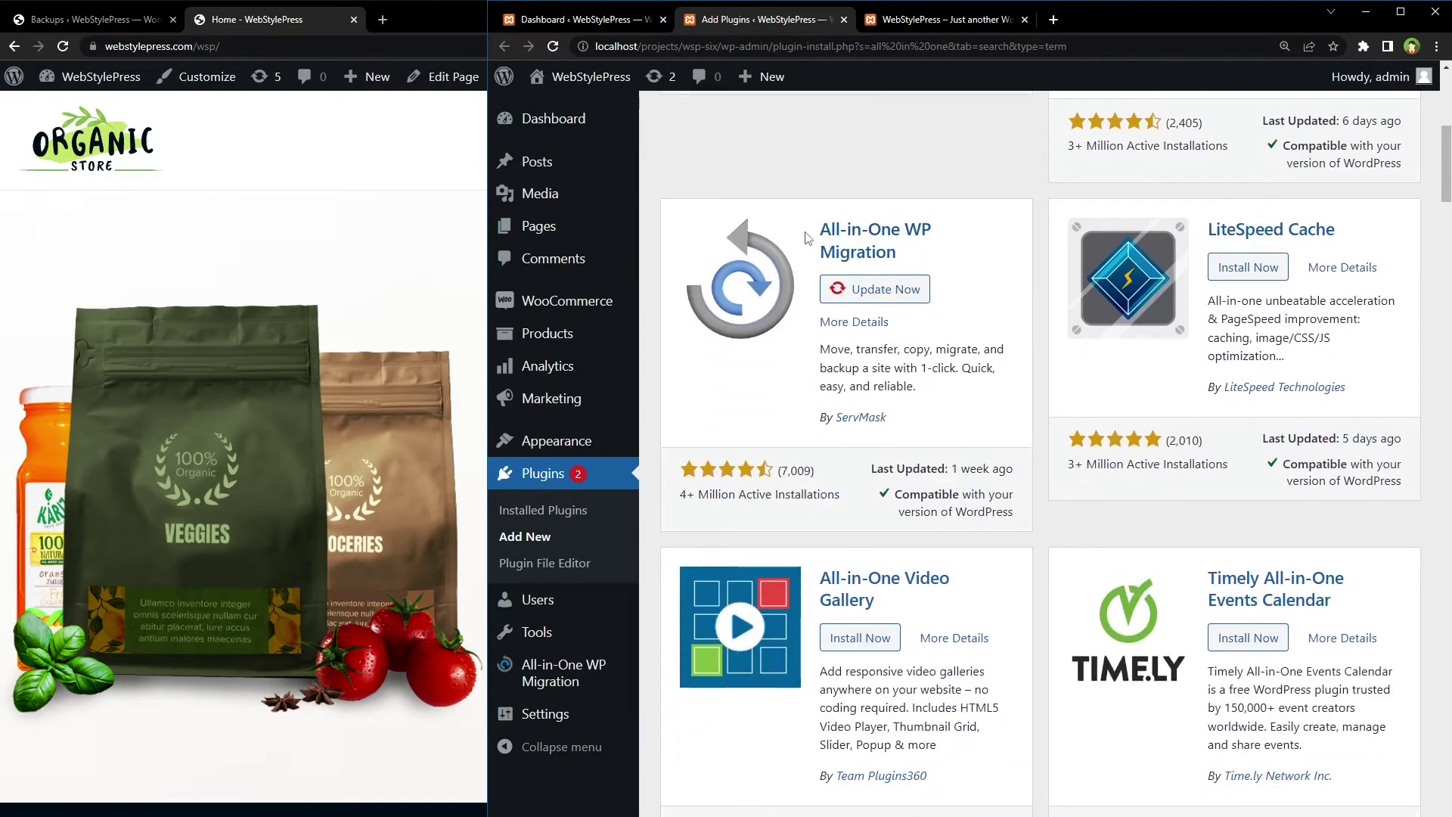
{"action": "left_click_drag", "start_coordinate": [807, 237], "coordinate": [935, 267]}
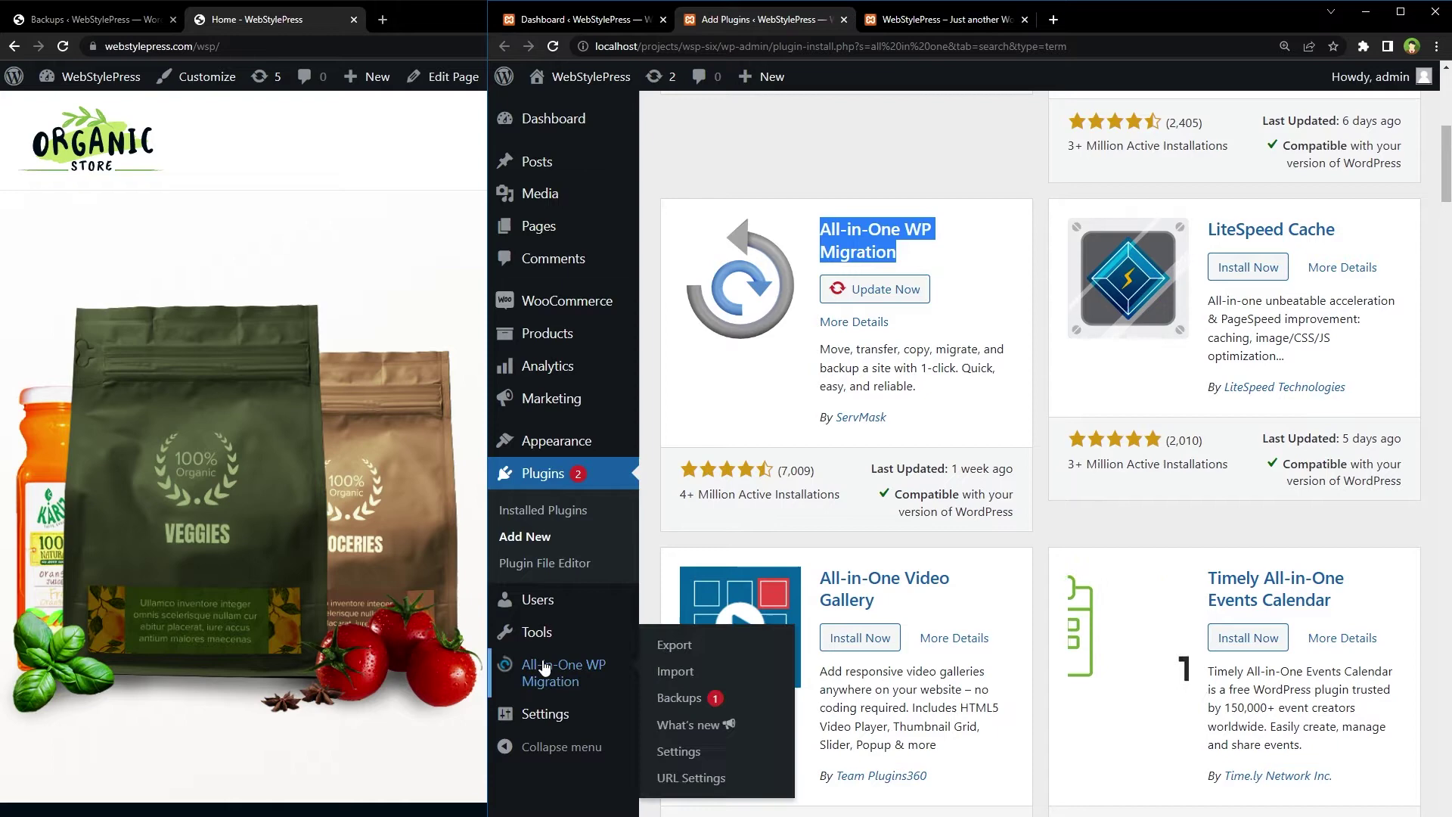
- Create a new backup from the migration plugin's Backups page and close the download dialog
{"action": "left_click", "coordinate": [677, 697]}
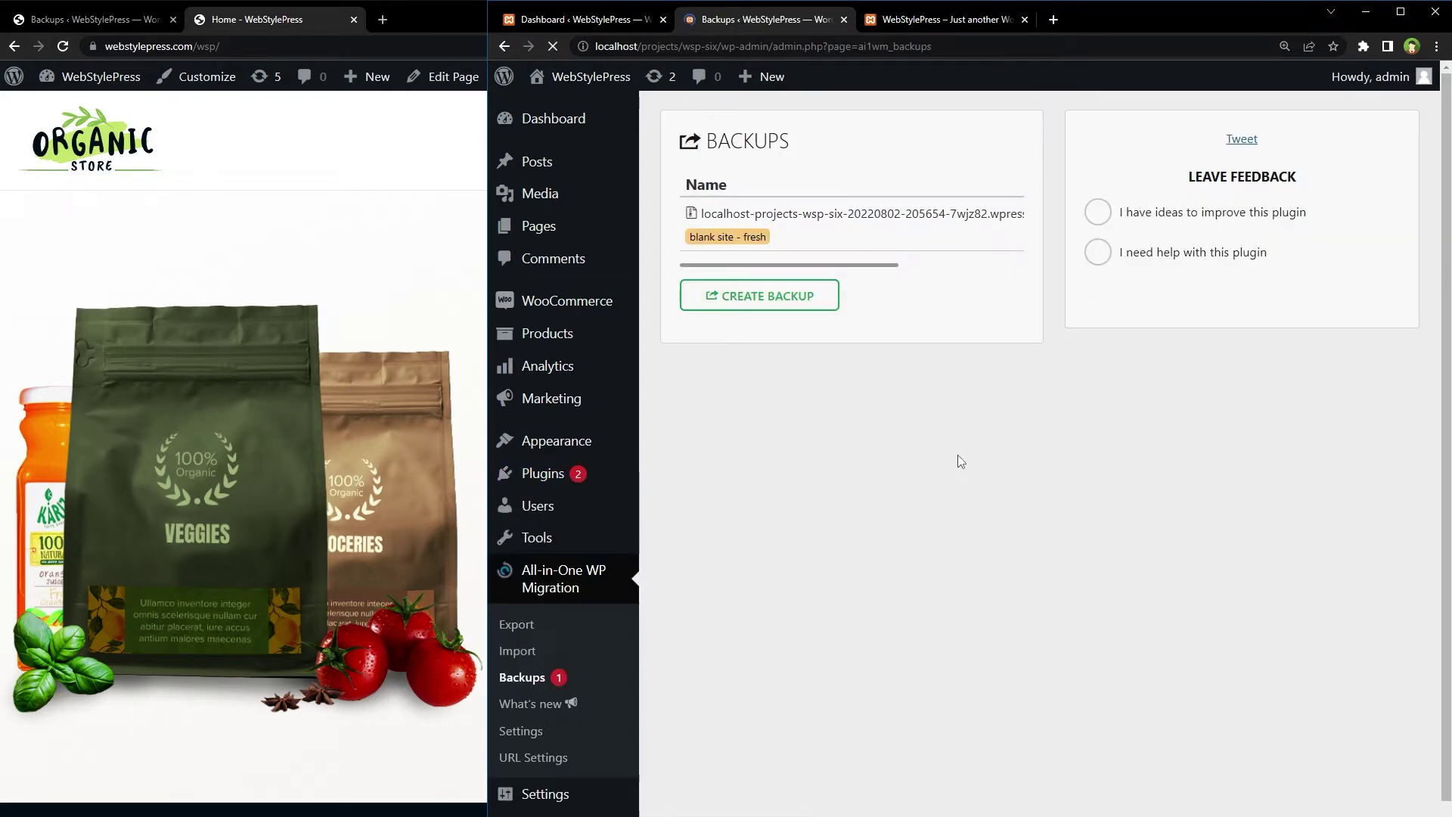
{"action": "left_click_drag", "start_coordinate": [488, 262], "coordinate": [121, 263]}
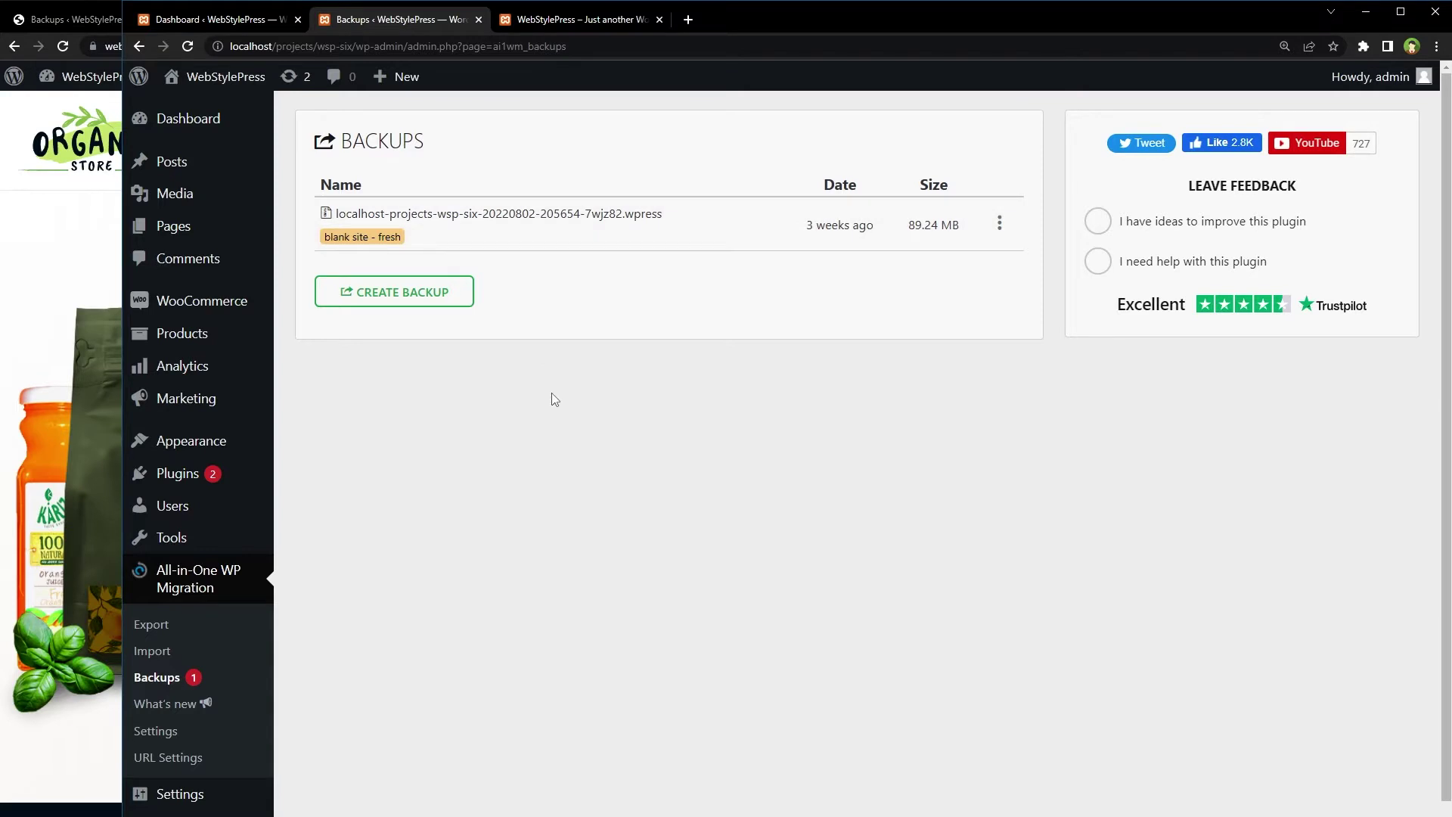
{"action": "left_click", "coordinate": [463, 301]}
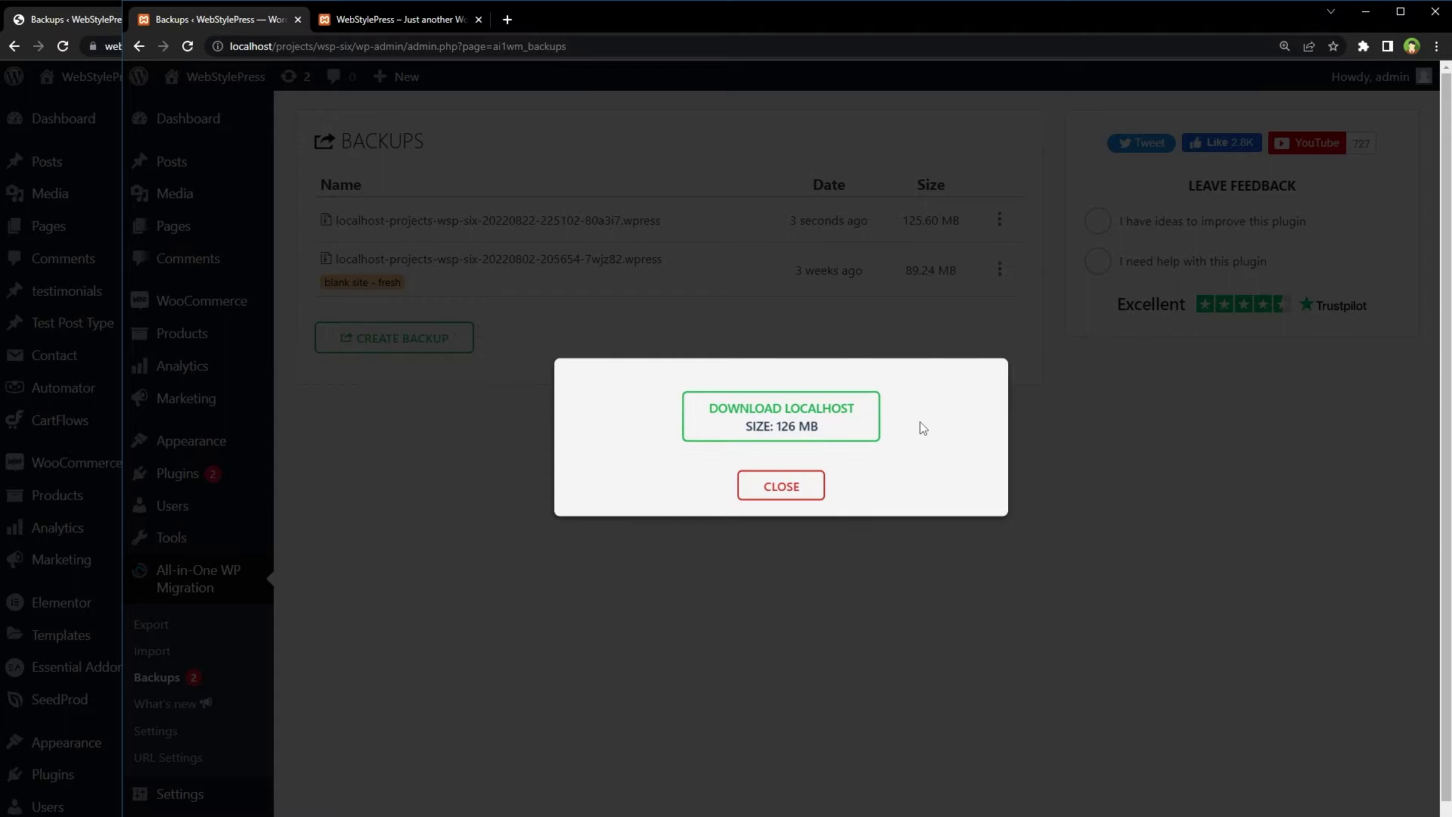
{"action": "left_click", "coordinate": [779, 488]}
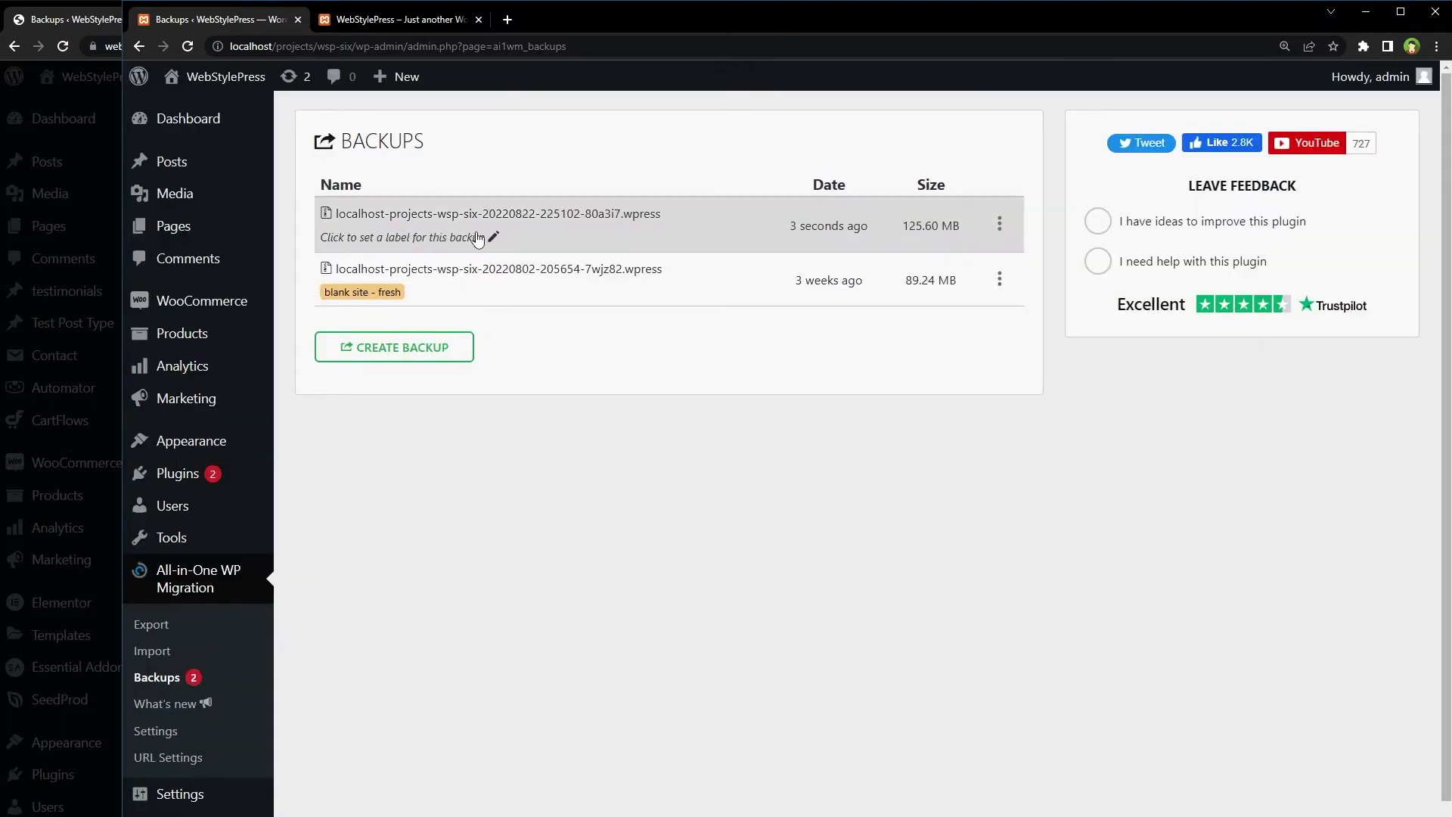
- Label the new backup 'before live backup restore'
{"action": "left_click", "coordinate": [478, 238]}
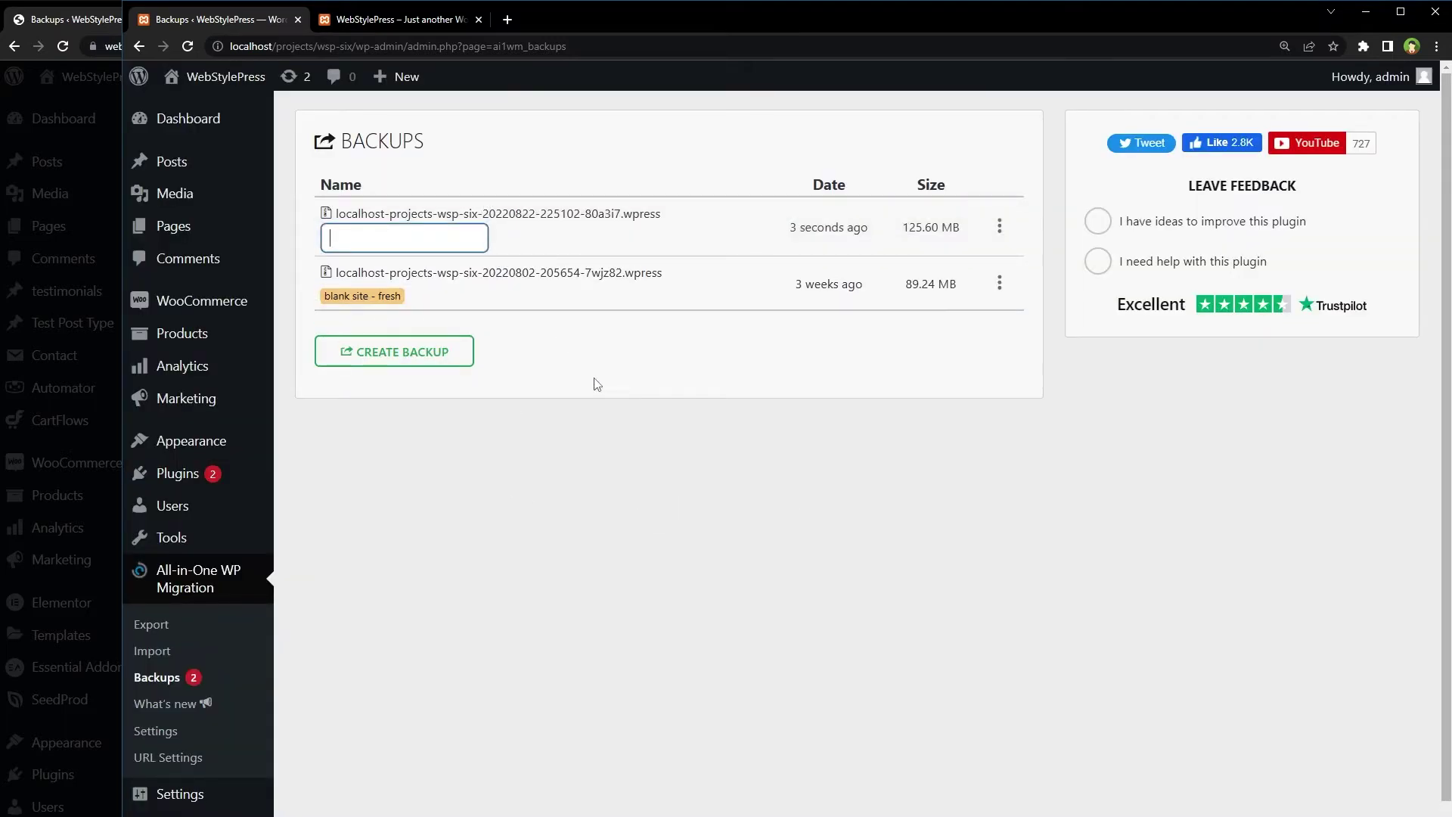
{"action": "type", "text": "before"}
{"action": "type", "text": " live restore"}
{"action": "type", "text": "back"}
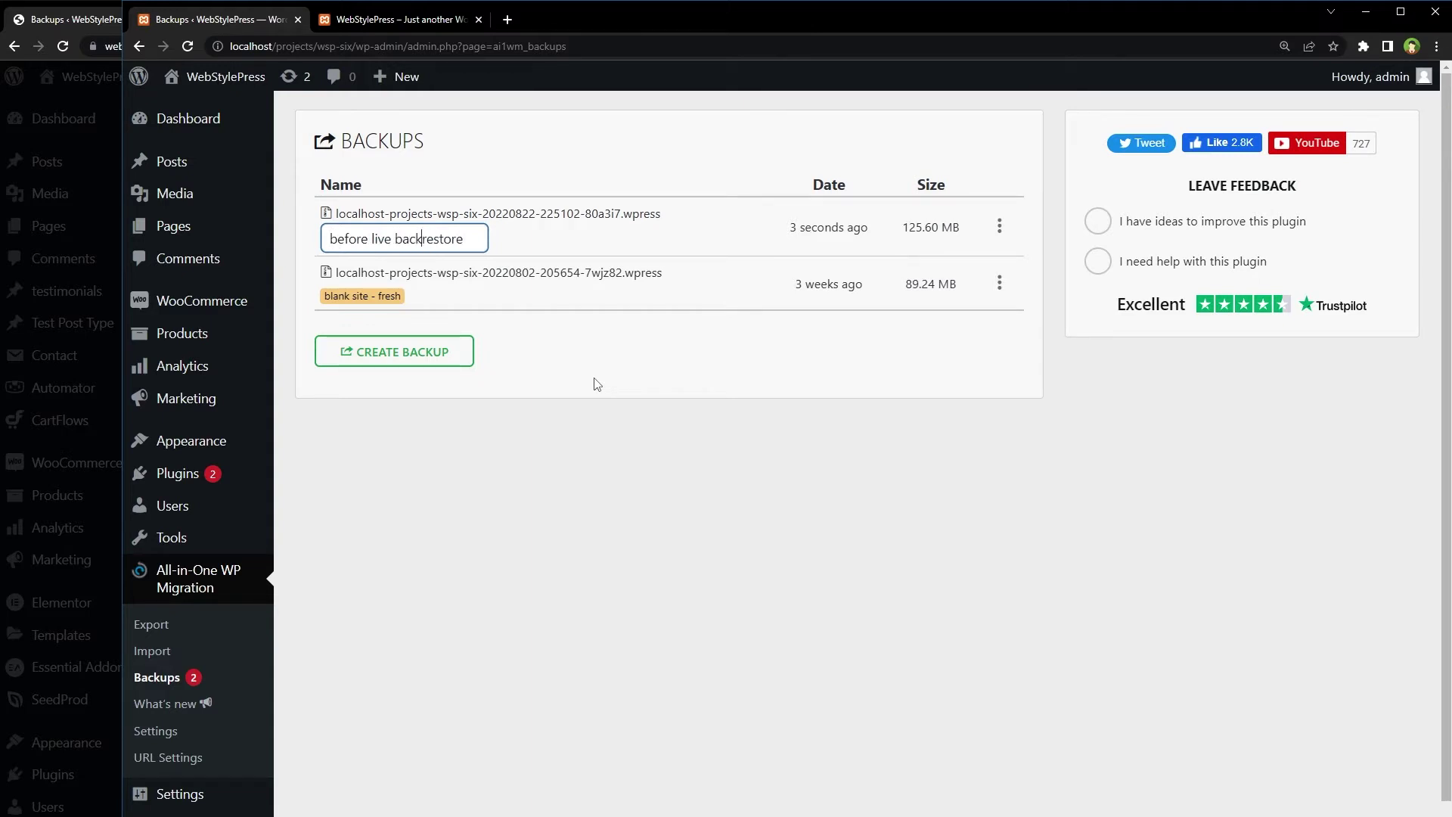
{"action": "type", "text": "up"}
{"action": "key", "text": "Return"}
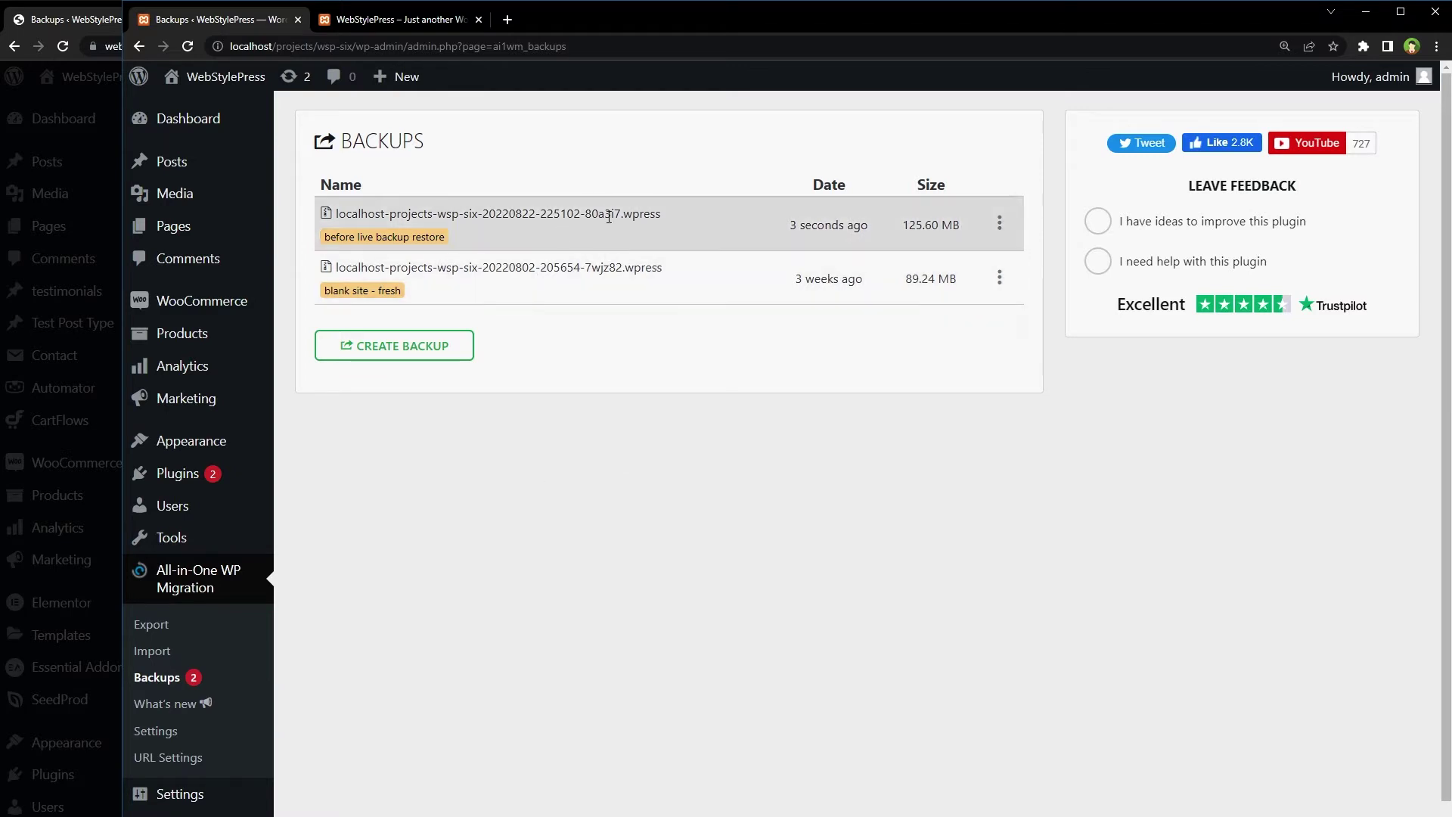
- Open wp-content\ai1wm-backups in Explorer with extra large icons and select the two backups
{"action": "key", "text": "alt+Tab"}
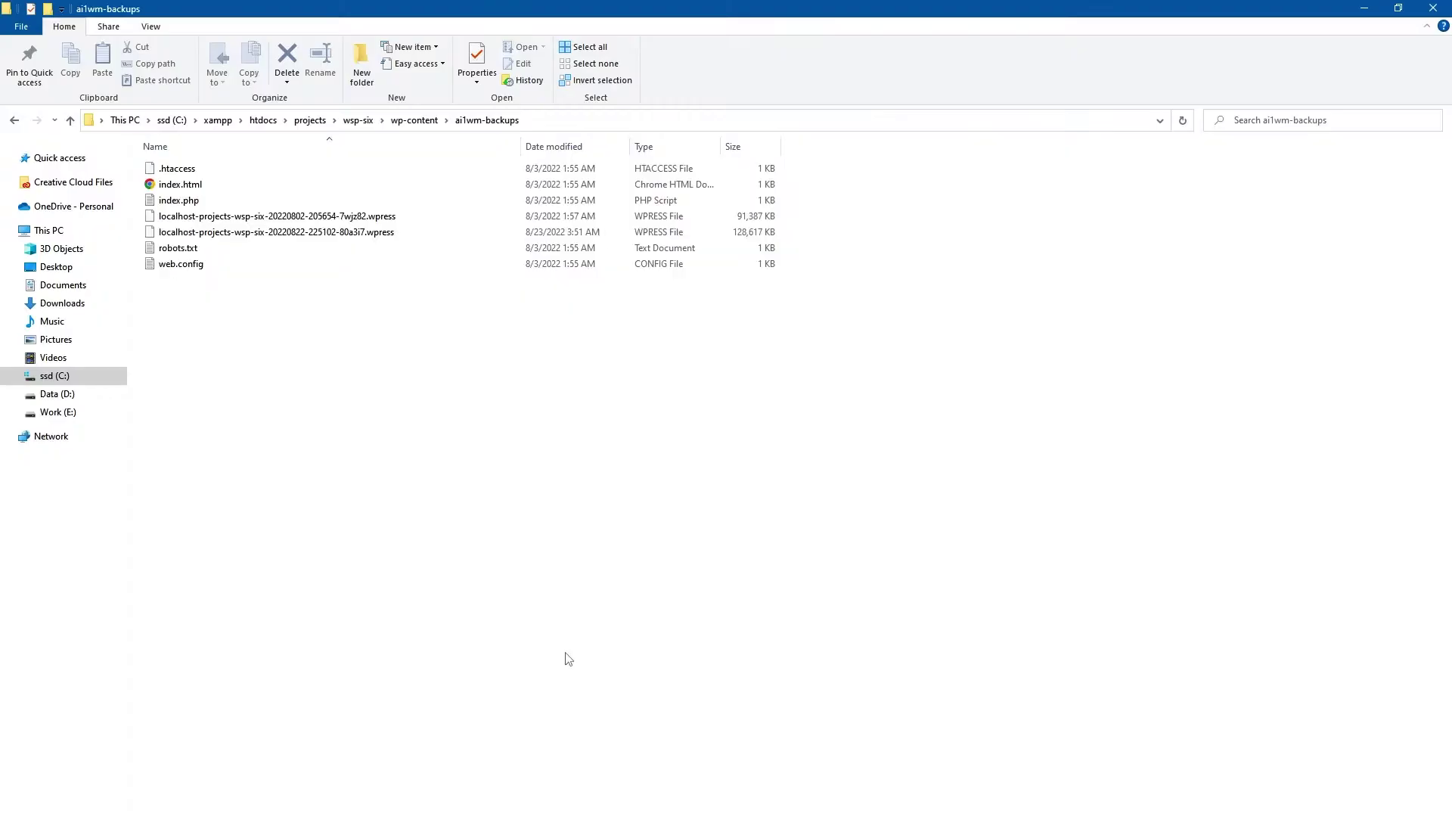
{"action": "left_click", "coordinate": [414, 121]}
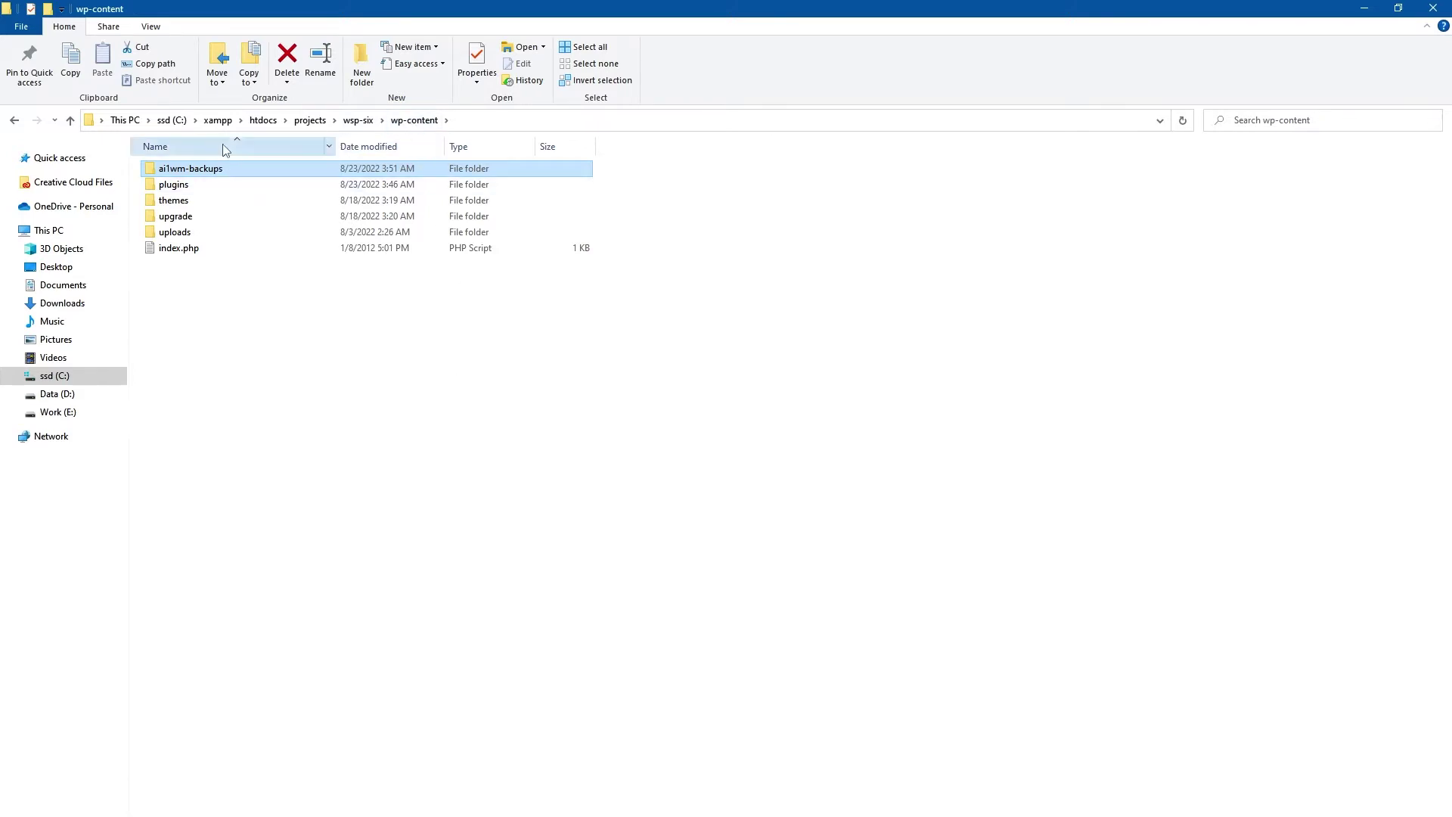
{"action": "left_click", "coordinate": [152, 27]}
{"action": "left_click", "coordinate": [180, 48]}
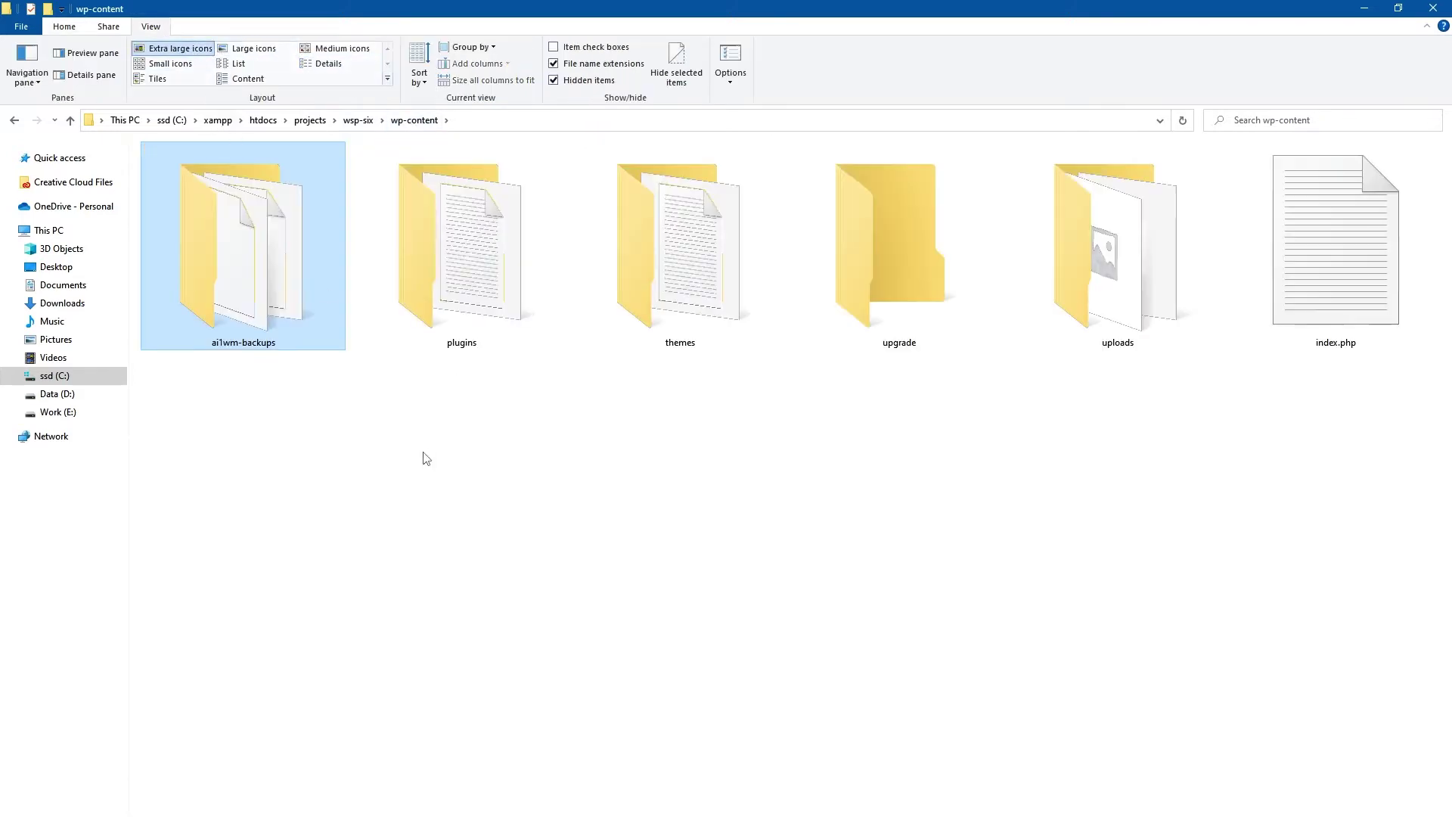
{"action": "left_click", "coordinate": [270, 256]}
{"action": "double_click", "coordinate": [258, 289]}
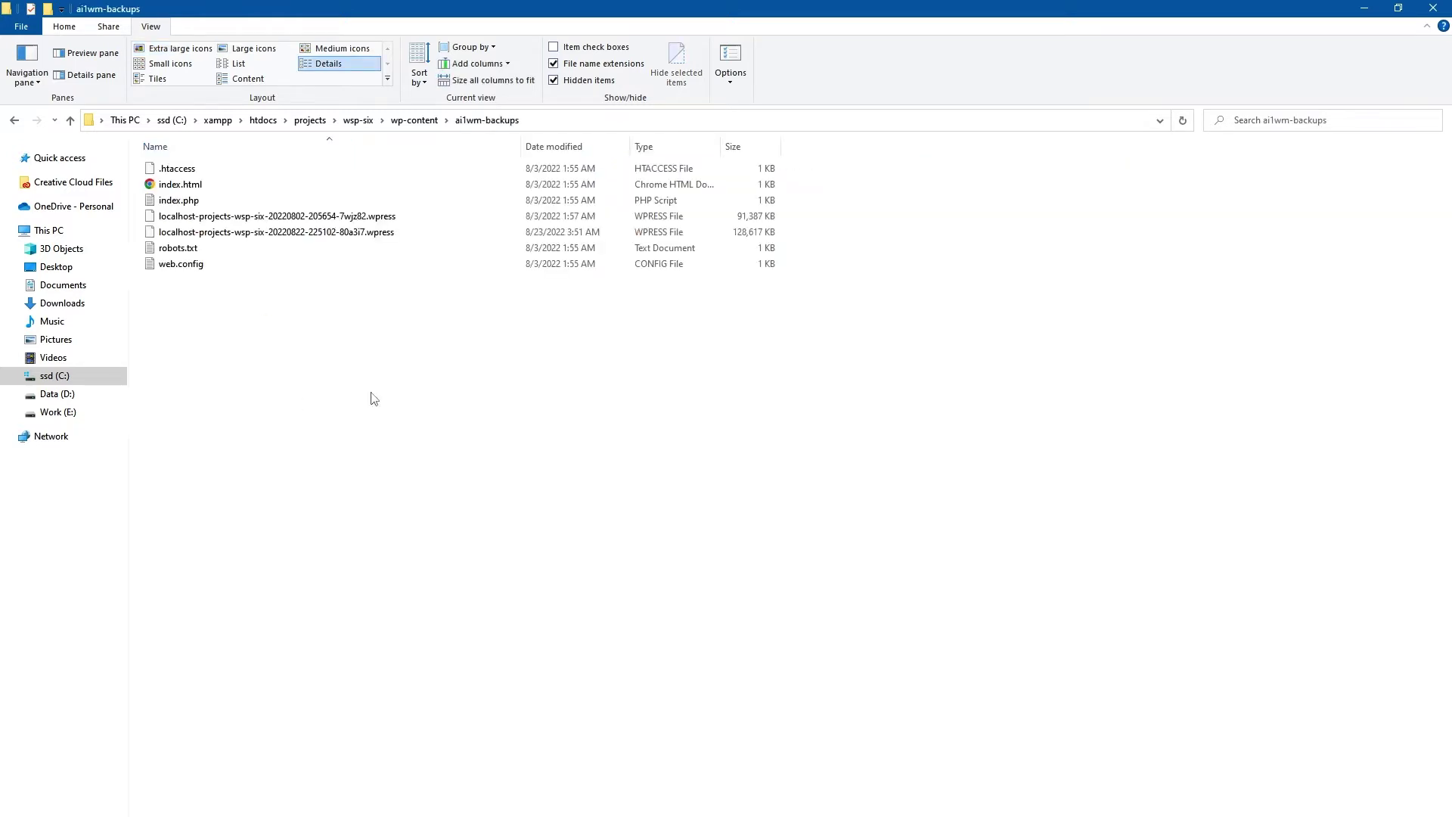
{"action": "left_click", "coordinate": [354, 231]}
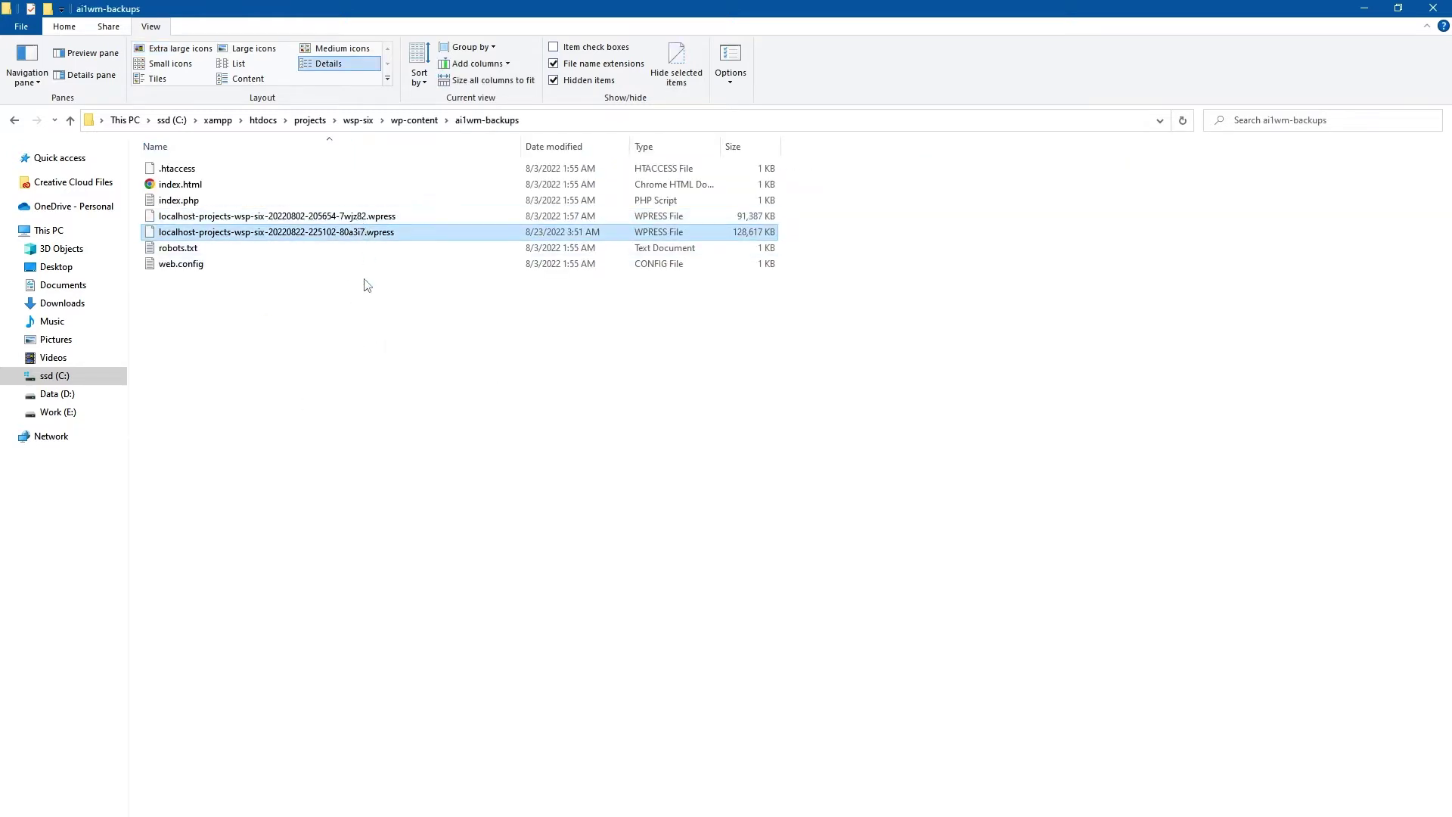
{"action": "left_click", "coordinate": [409, 217]}
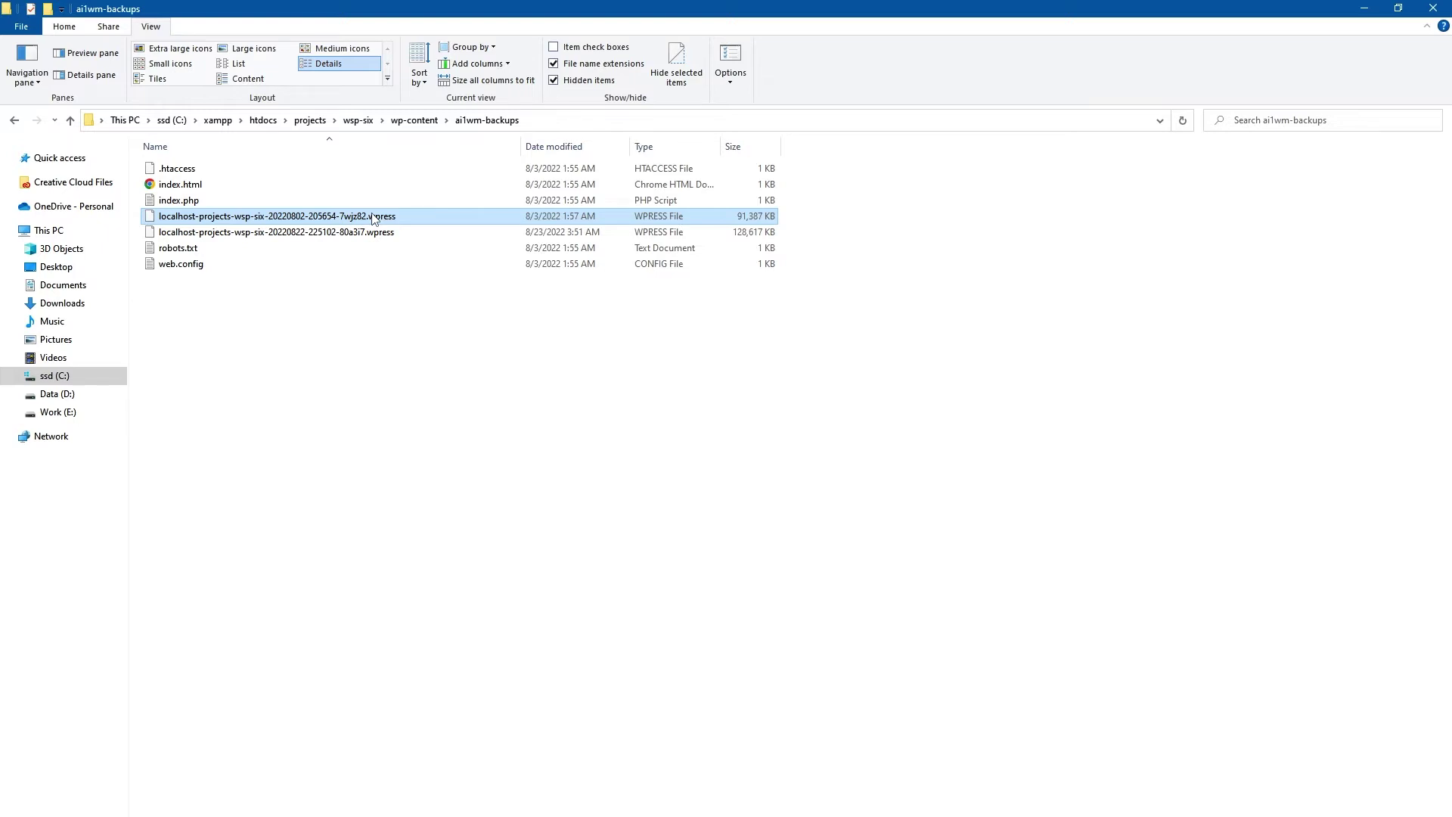
- Show the ai1wm-backups folder path, select the newer .wpress file, and return to the browser
{"action": "key", "text": "alt+d"}
{"action": "key", "text": "End"}
{"action": "key", "text": "ctrl+shift+Left"}
{"action": "key", "text": "ctrl+shift+Left"}
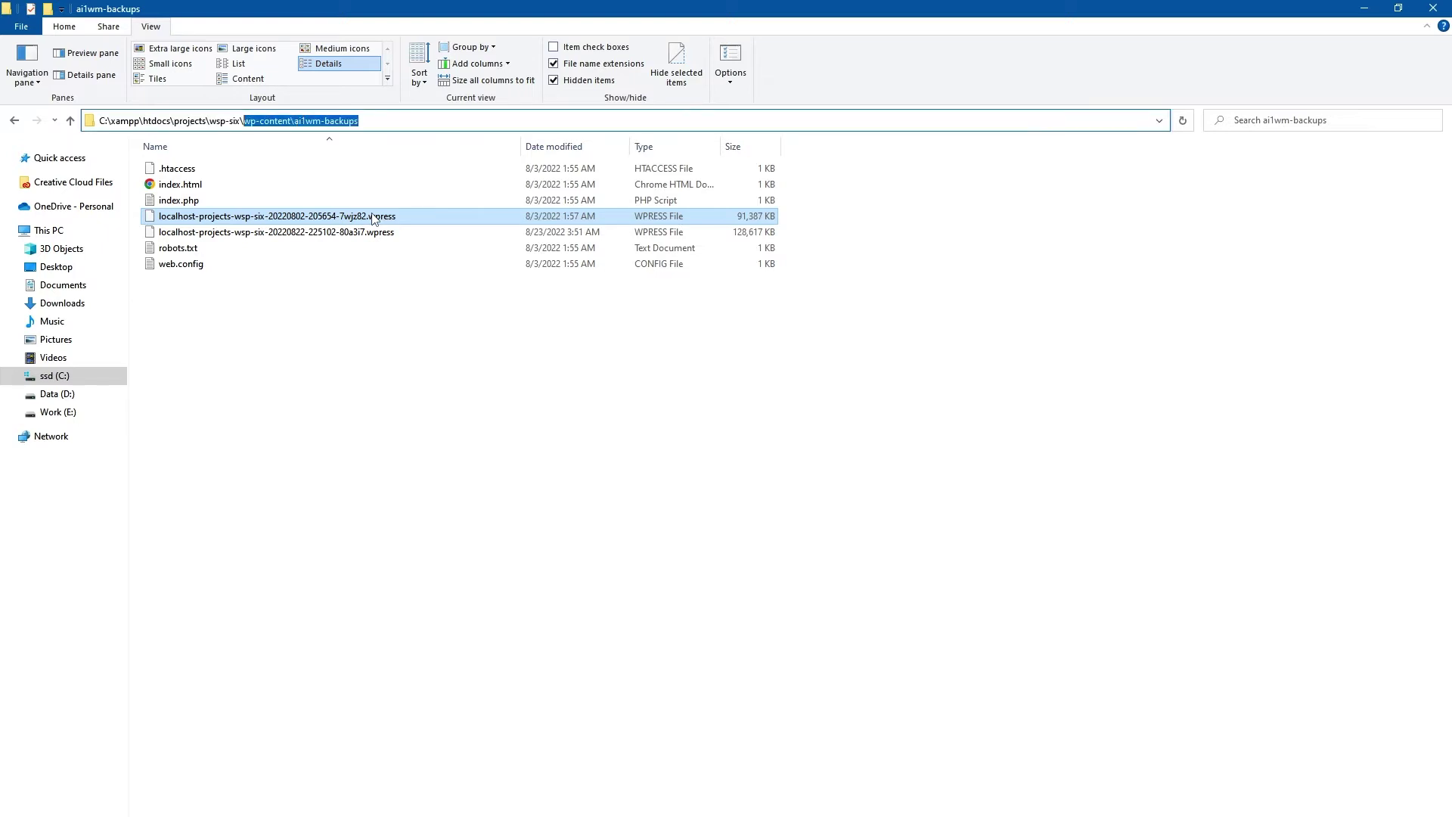
{"action": "key", "text": "End"}
{"action": "key", "text": "ctrl+shift+Left"}
{"action": "left_click", "coordinate": [376, 341]}
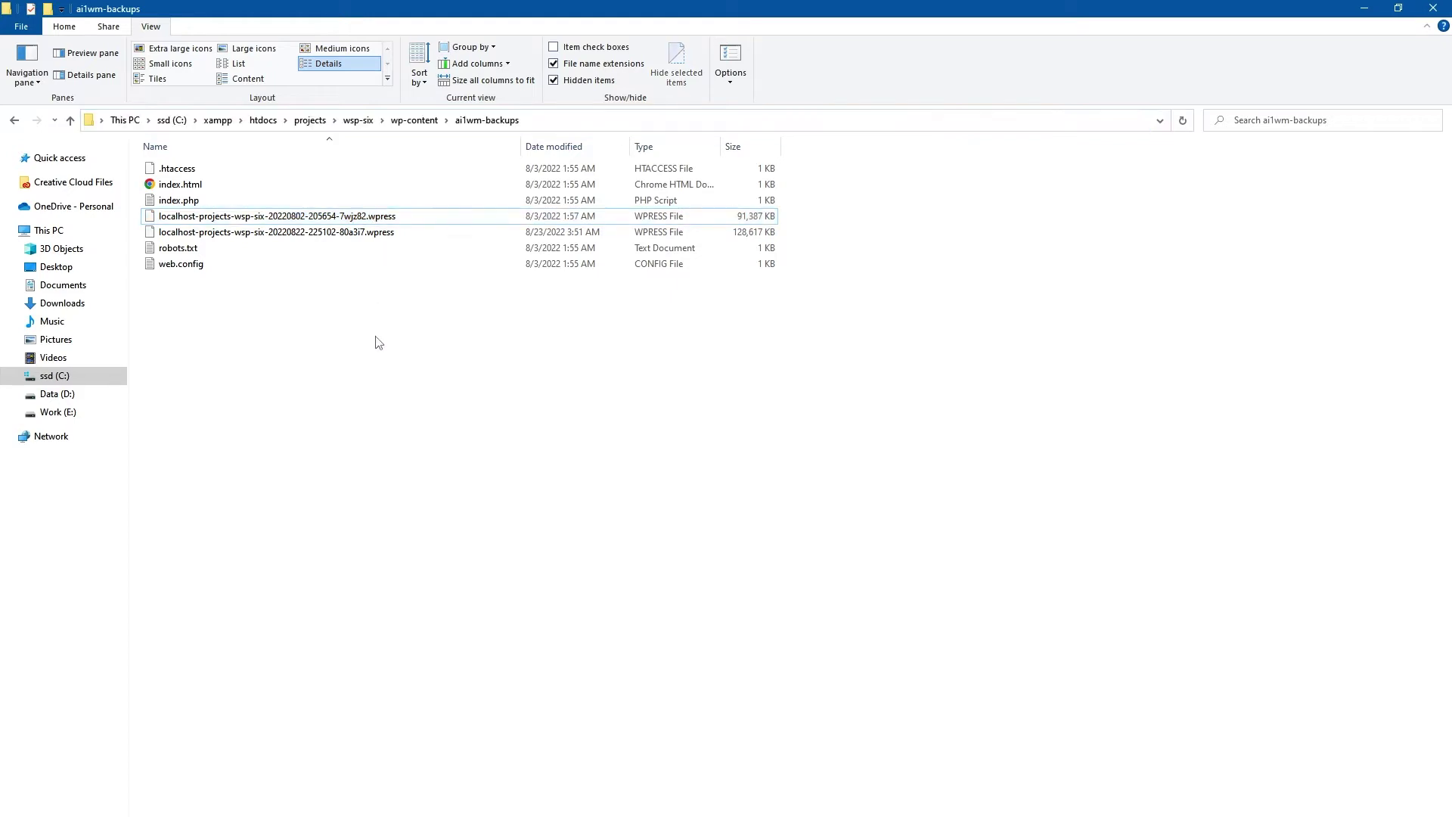
{"action": "left_click", "coordinate": [376, 231]}
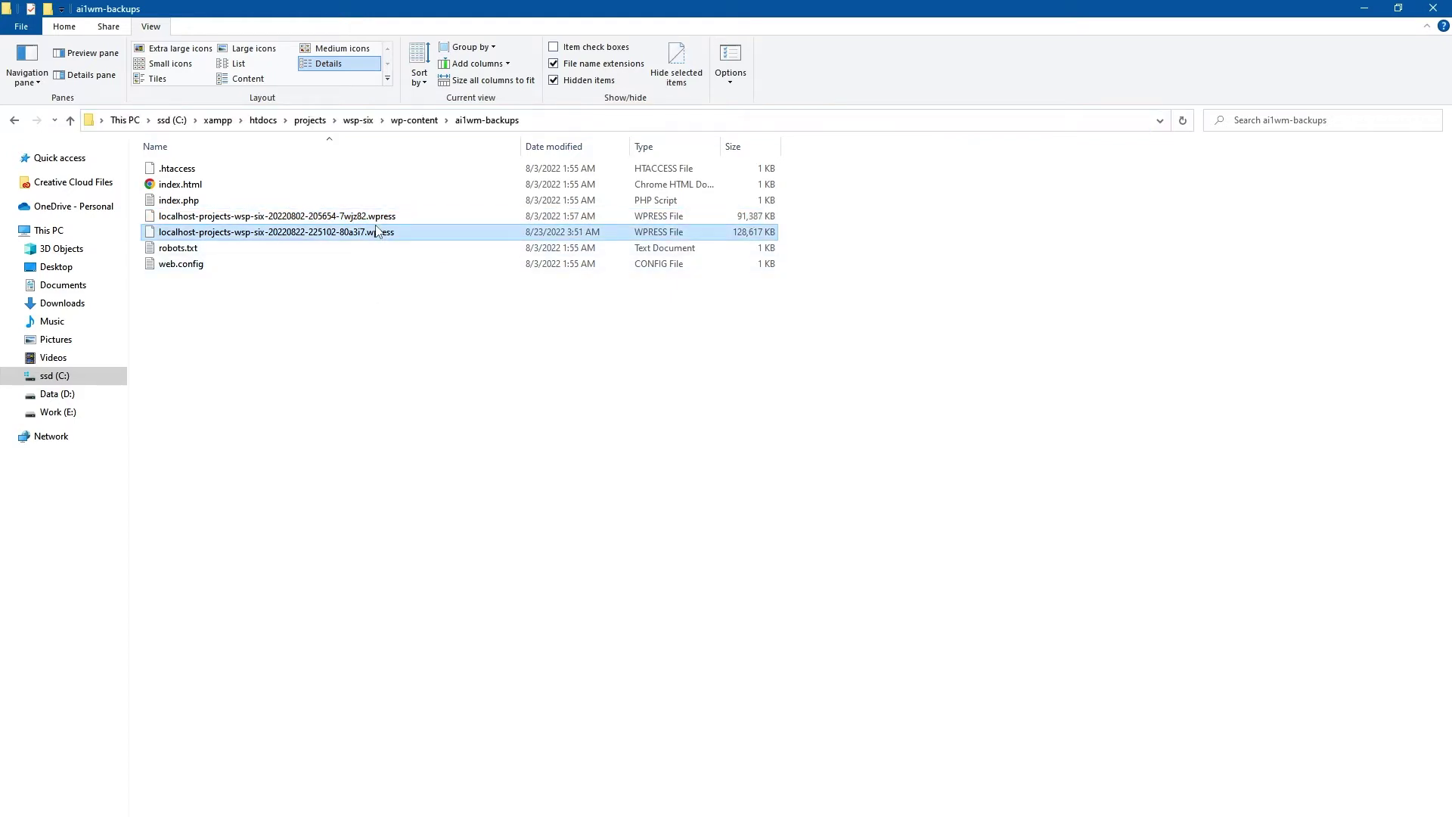
{"action": "key", "text": "alt+Tab"}
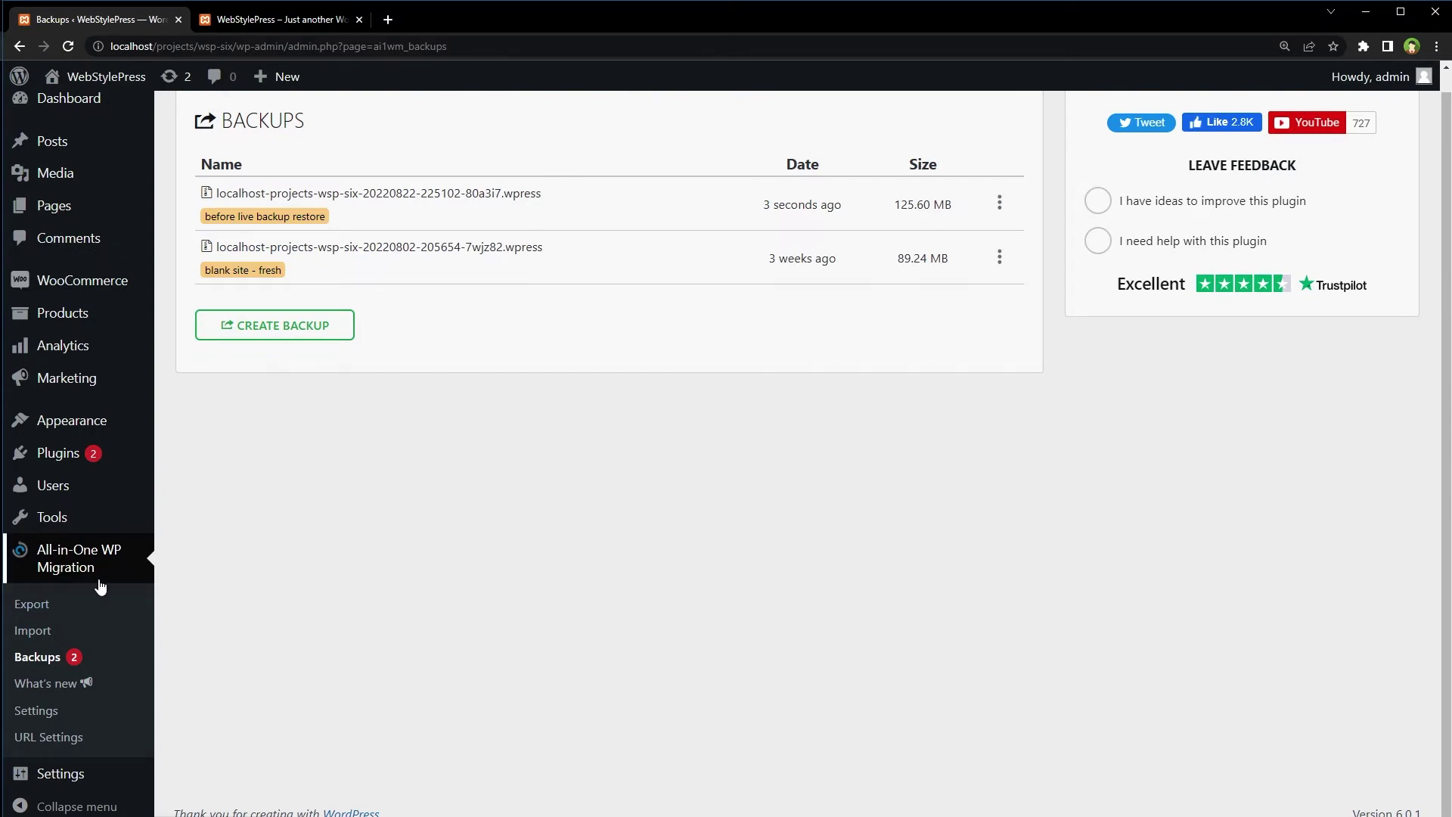
- On the Export Site page, toggle Advanced options, then list the Export To destinations
{"action": "left_click", "coordinate": [44, 606]}
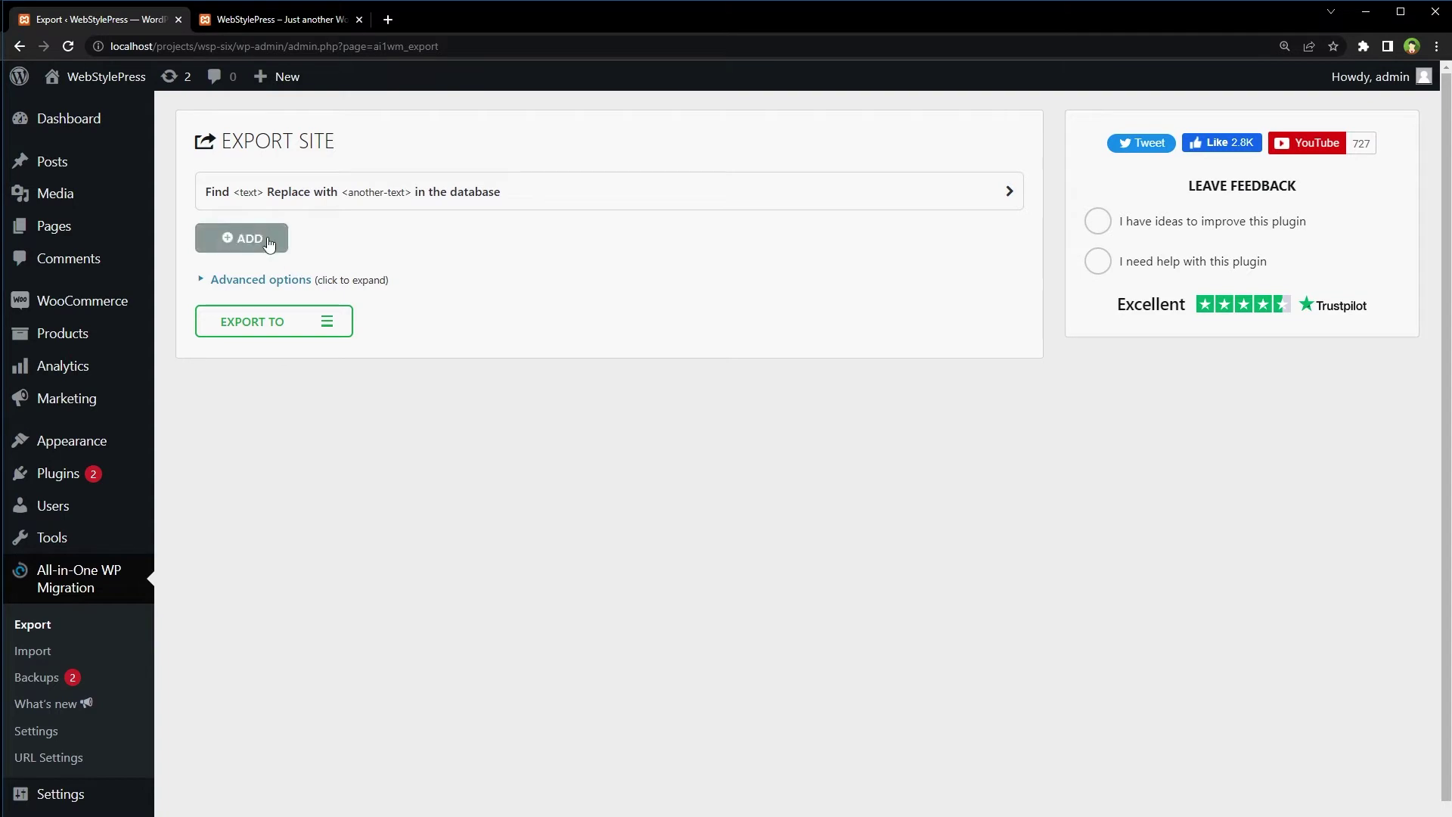
{"action": "left_click", "coordinate": [259, 280]}
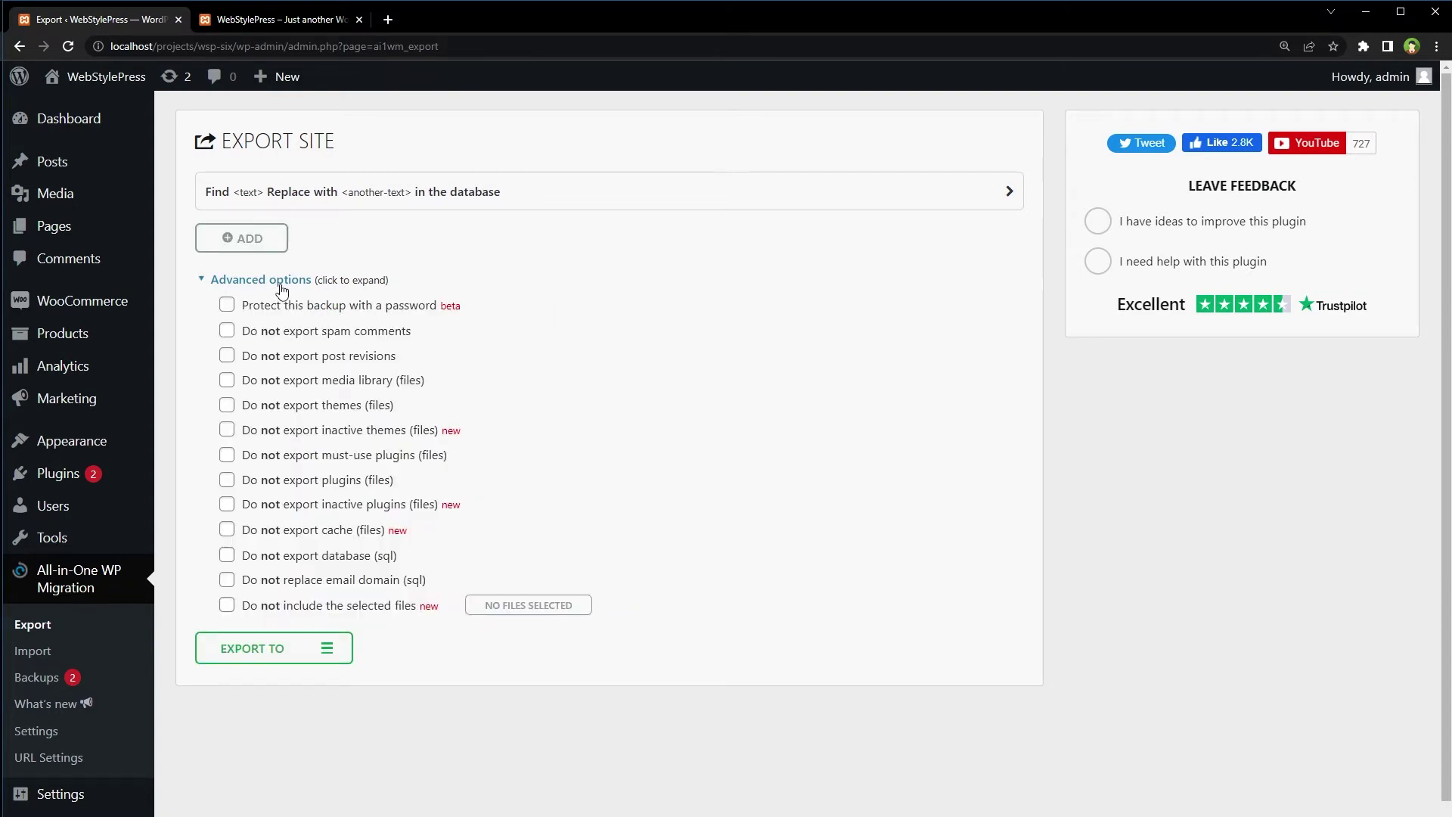
{"action": "left_click", "coordinate": [268, 282]}
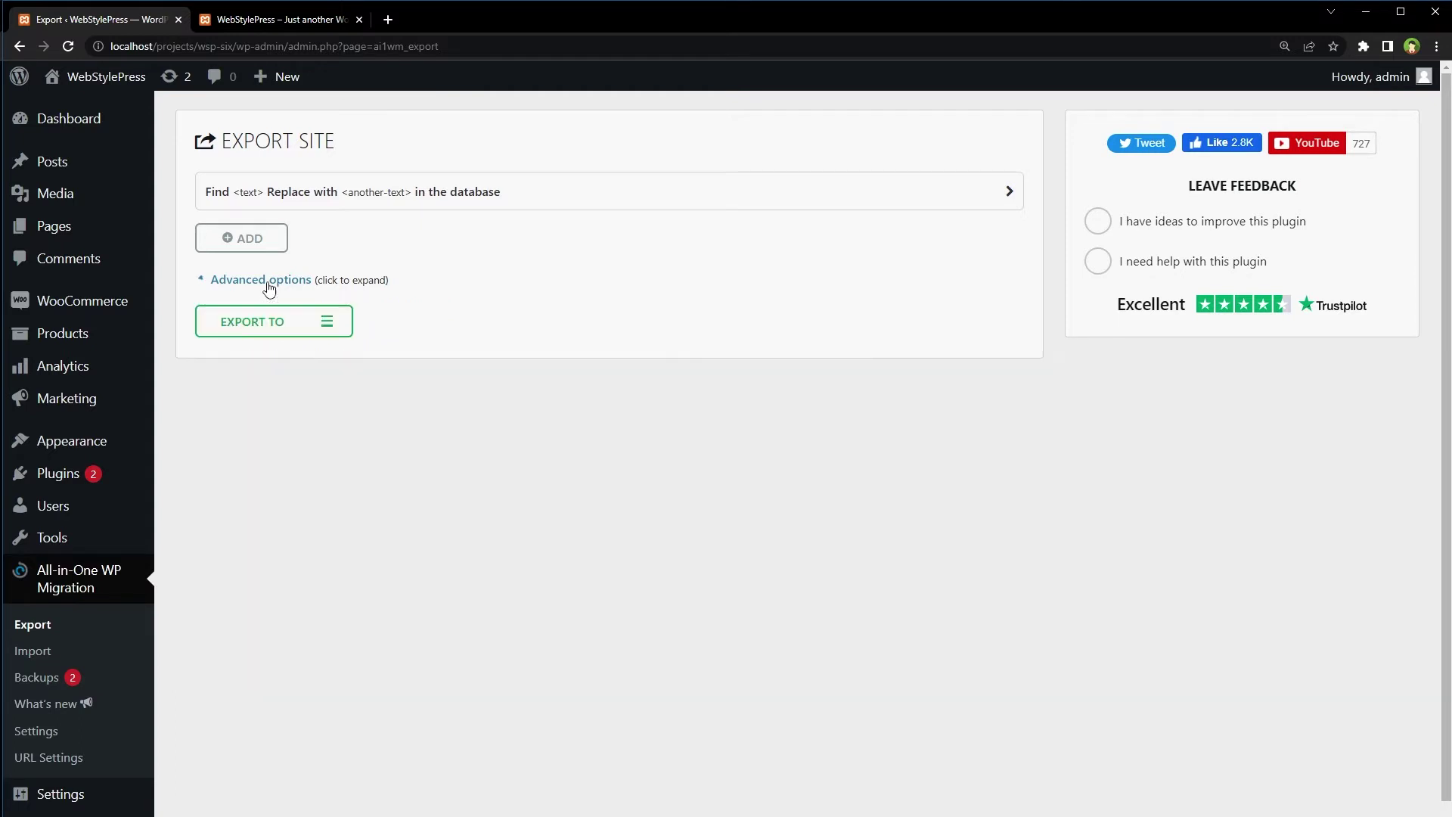
{"action": "left_click", "coordinate": [335, 329]}
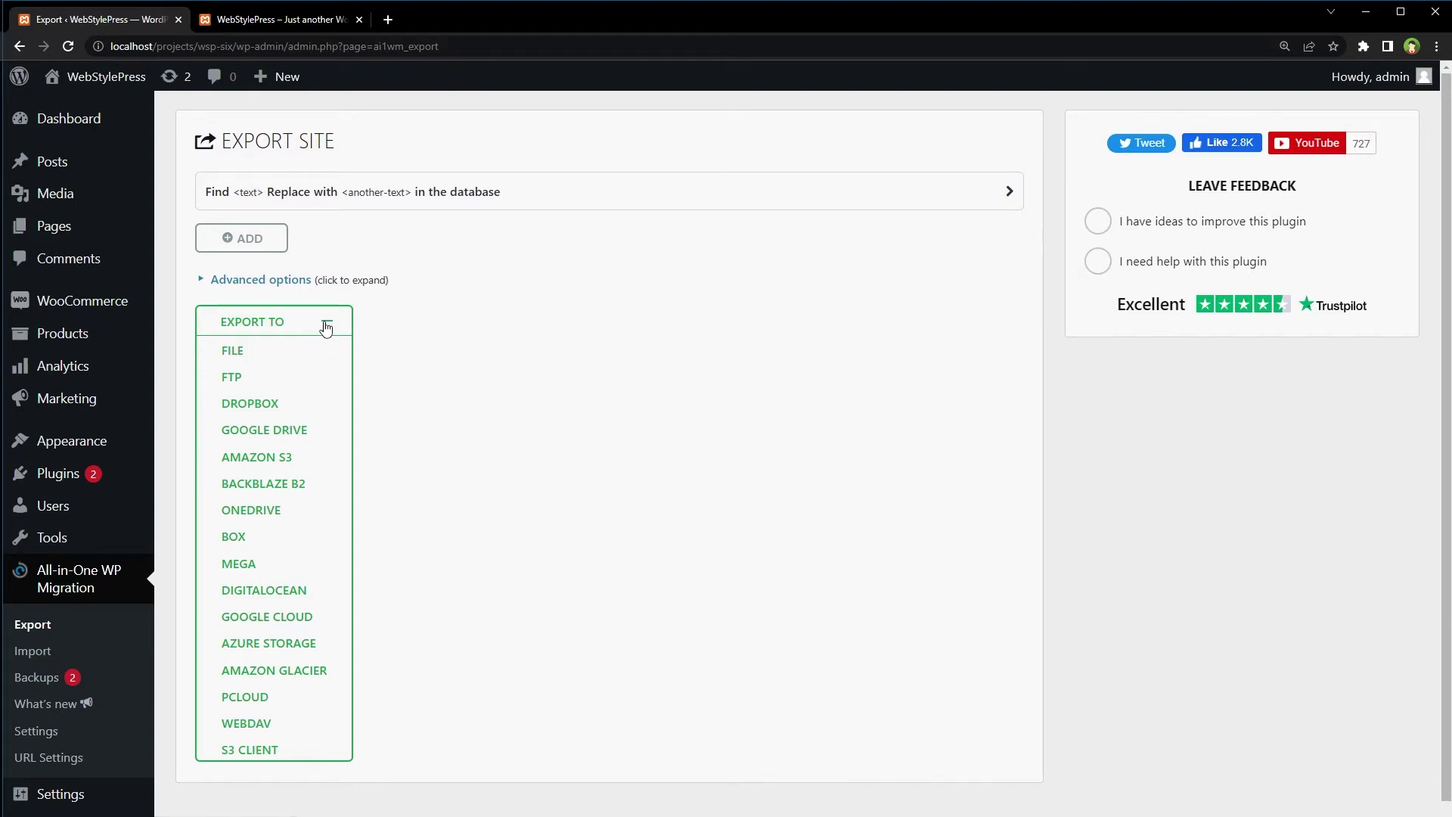
- Expand Advanced options and highlight each exclusion: revisions, media, themes, inactive themes, must-use plugins, plugins, cache, database
{"action": "left_click", "coordinate": [325, 322]}
{"action": "left_click", "coordinate": [283, 280]}
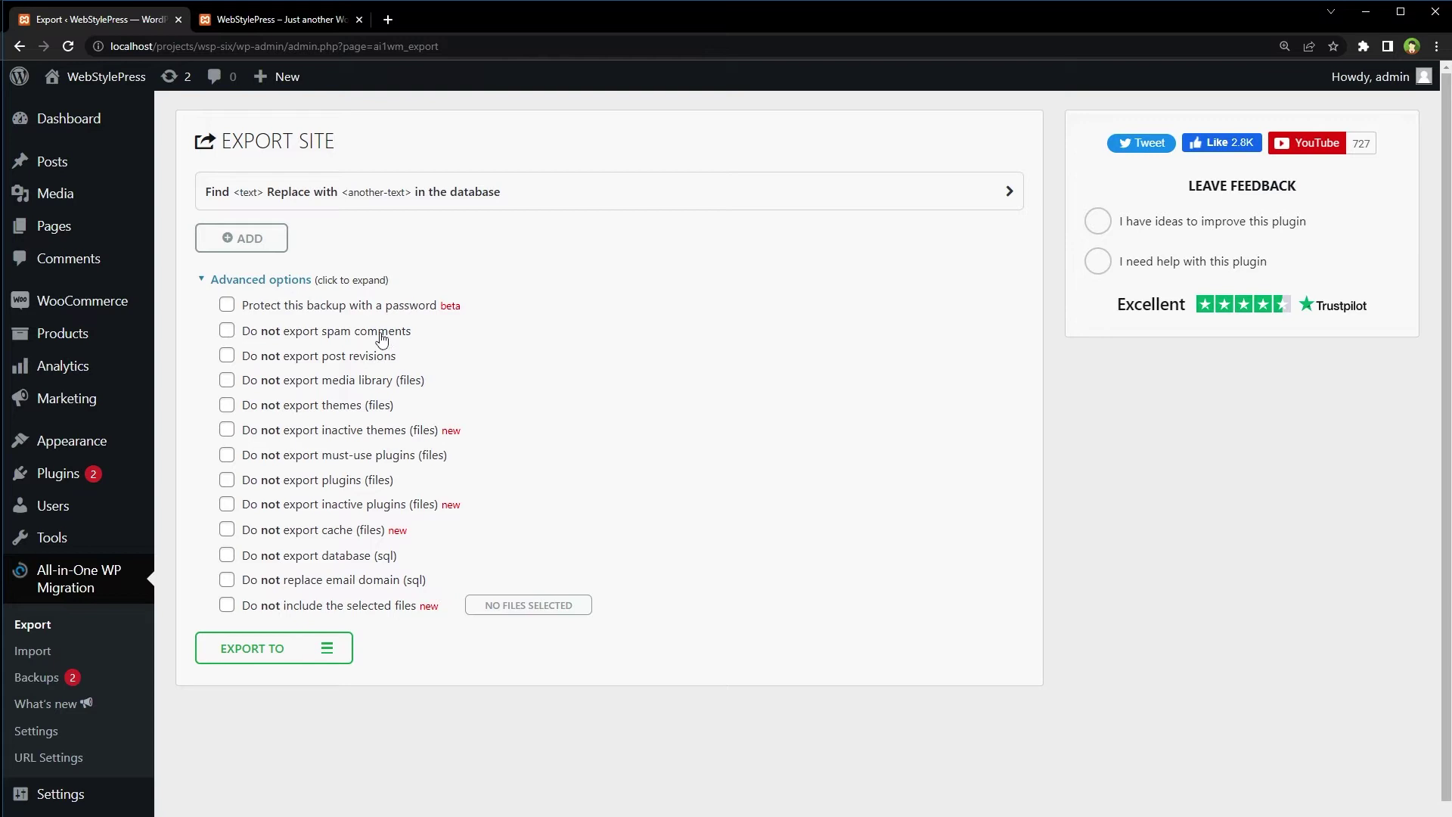
{"action": "left_click_drag", "start_coordinate": [408, 355], "coordinate": [314, 357]}
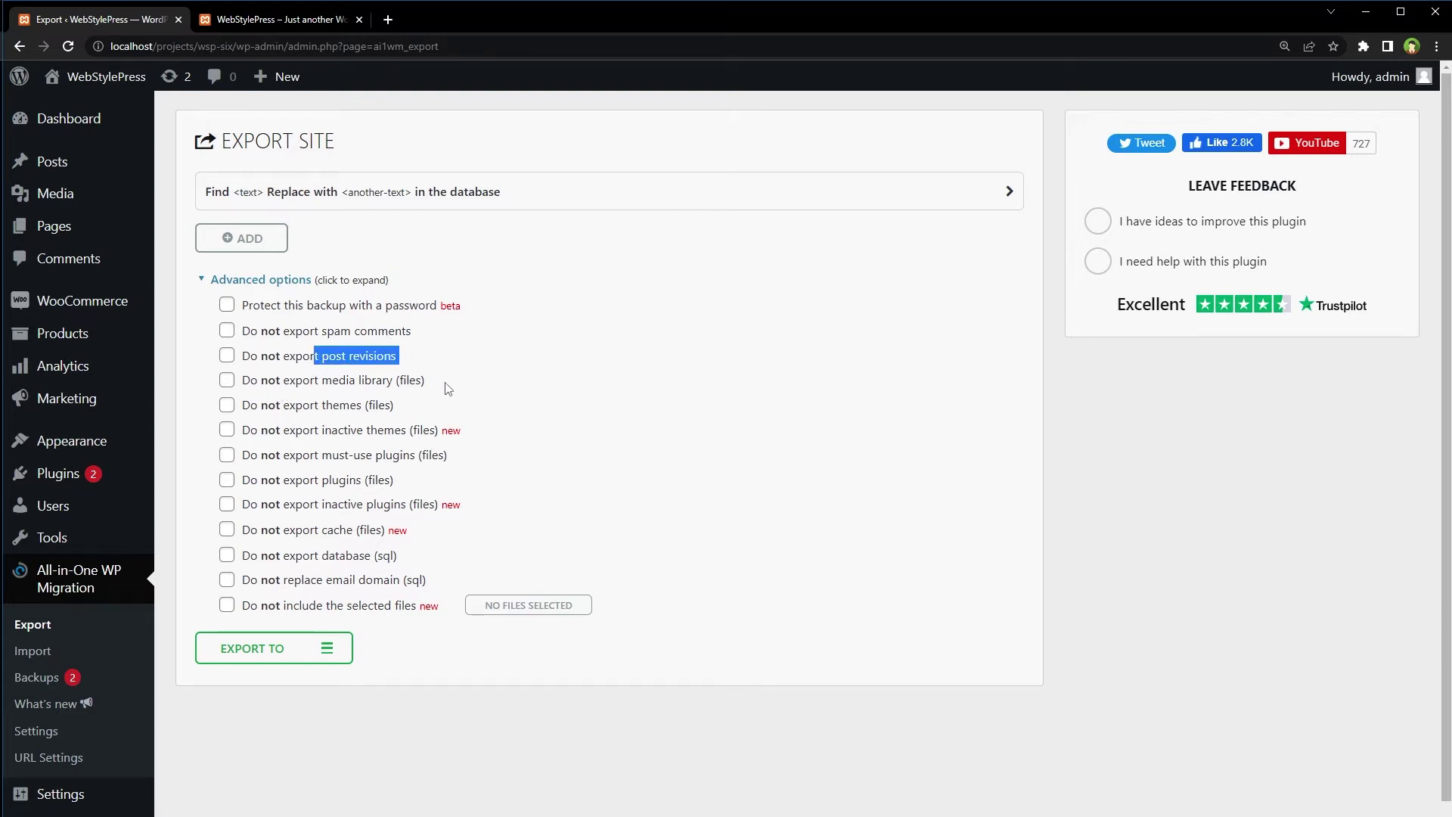
{"action": "left_click_drag", "start_coordinate": [448, 383], "coordinate": [295, 382]}
{"action": "left_click_drag", "start_coordinate": [435, 408], "coordinate": [303, 408]}
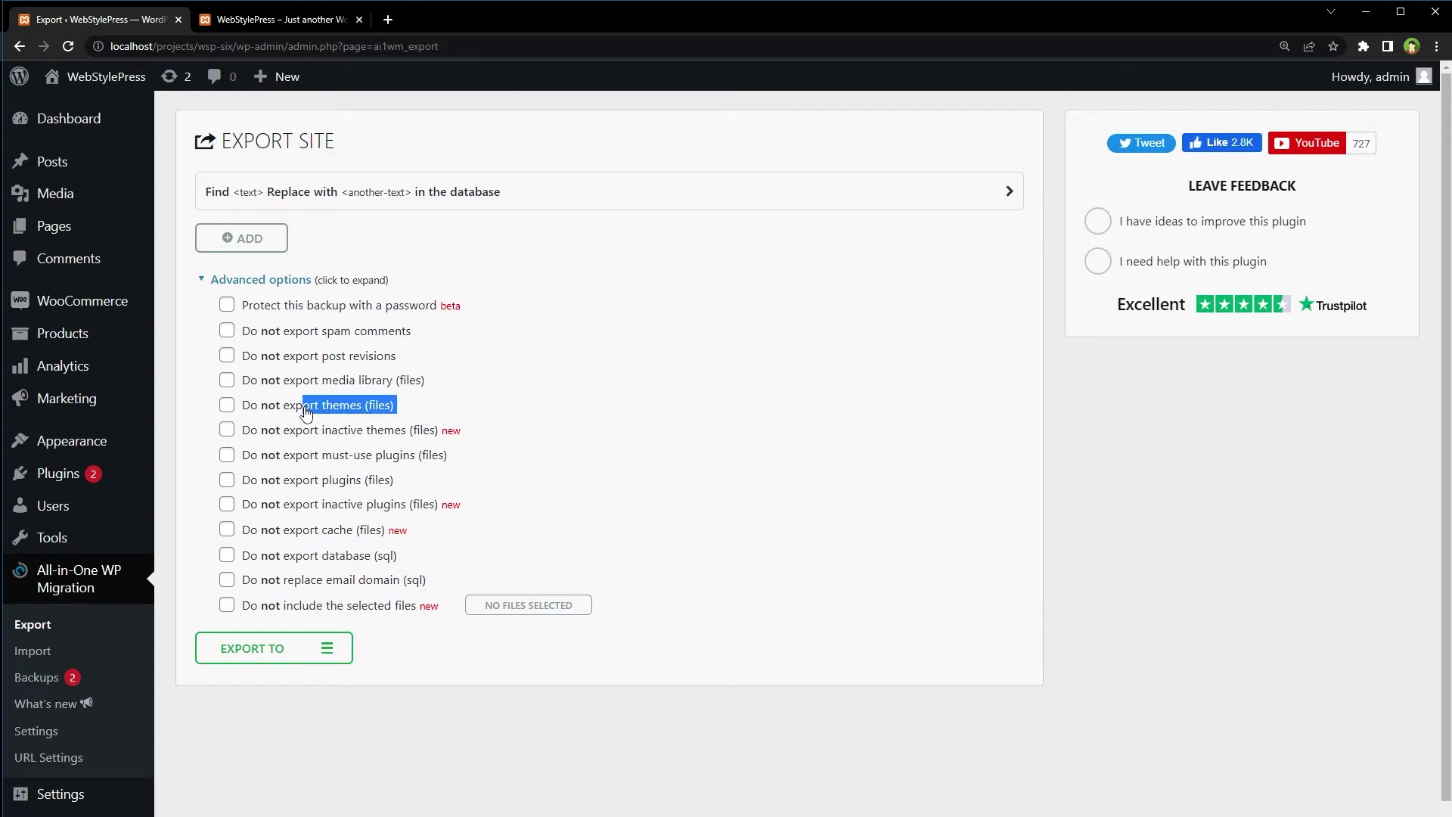
{"action": "left_click_drag", "start_coordinate": [464, 431], "coordinate": [320, 431]}
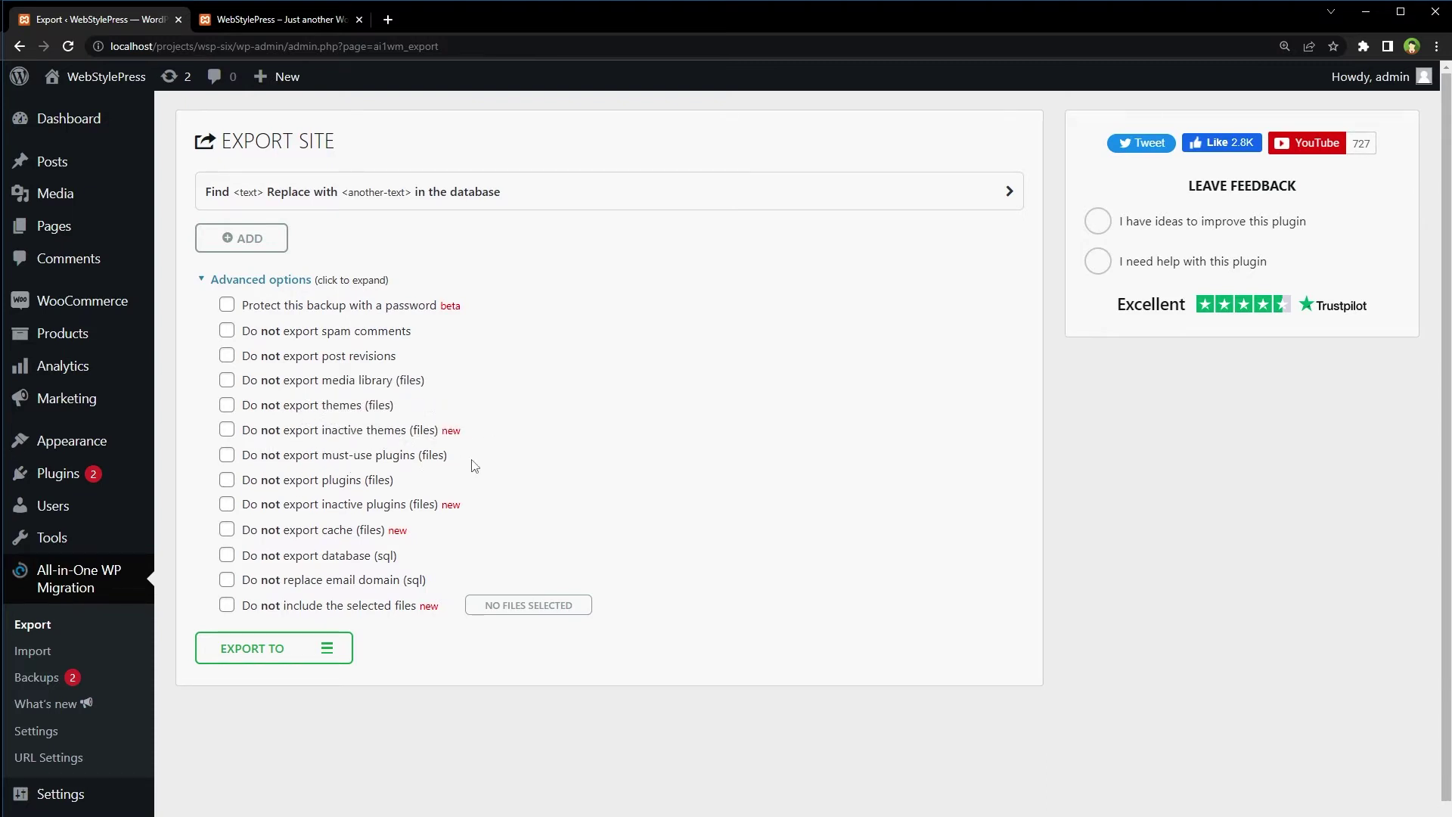
{"action": "left_click_drag", "start_coordinate": [470, 456], "coordinate": [303, 456]}
{"action": "left_click_drag", "start_coordinate": [401, 480], "coordinate": [274, 484]}
{"action": "left_click_drag", "start_coordinate": [430, 532], "coordinate": [275, 534]}
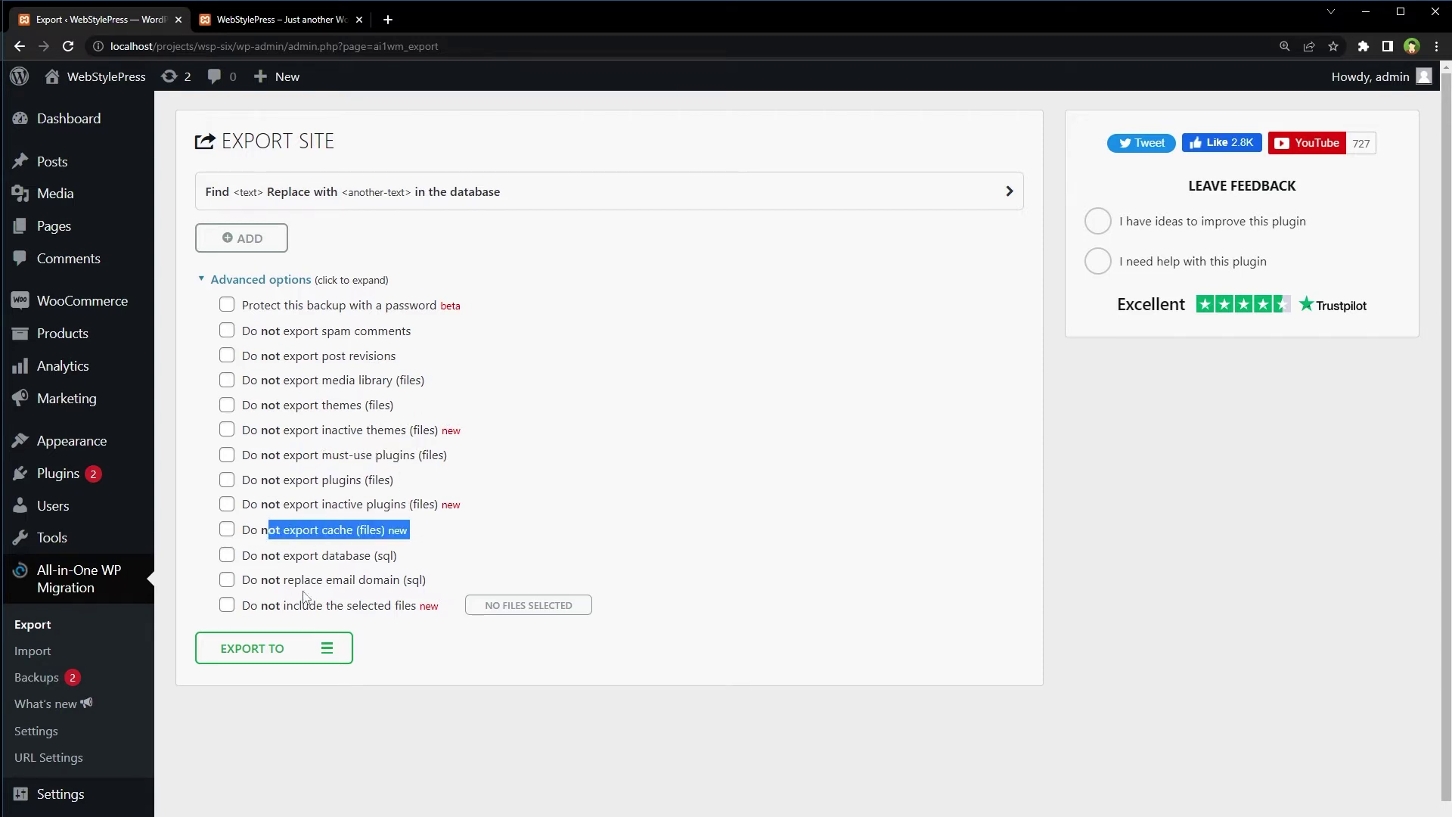
{"action": "left_click_drag", "start_coordinate": [437, 559], "coordinate": [281, 557]}
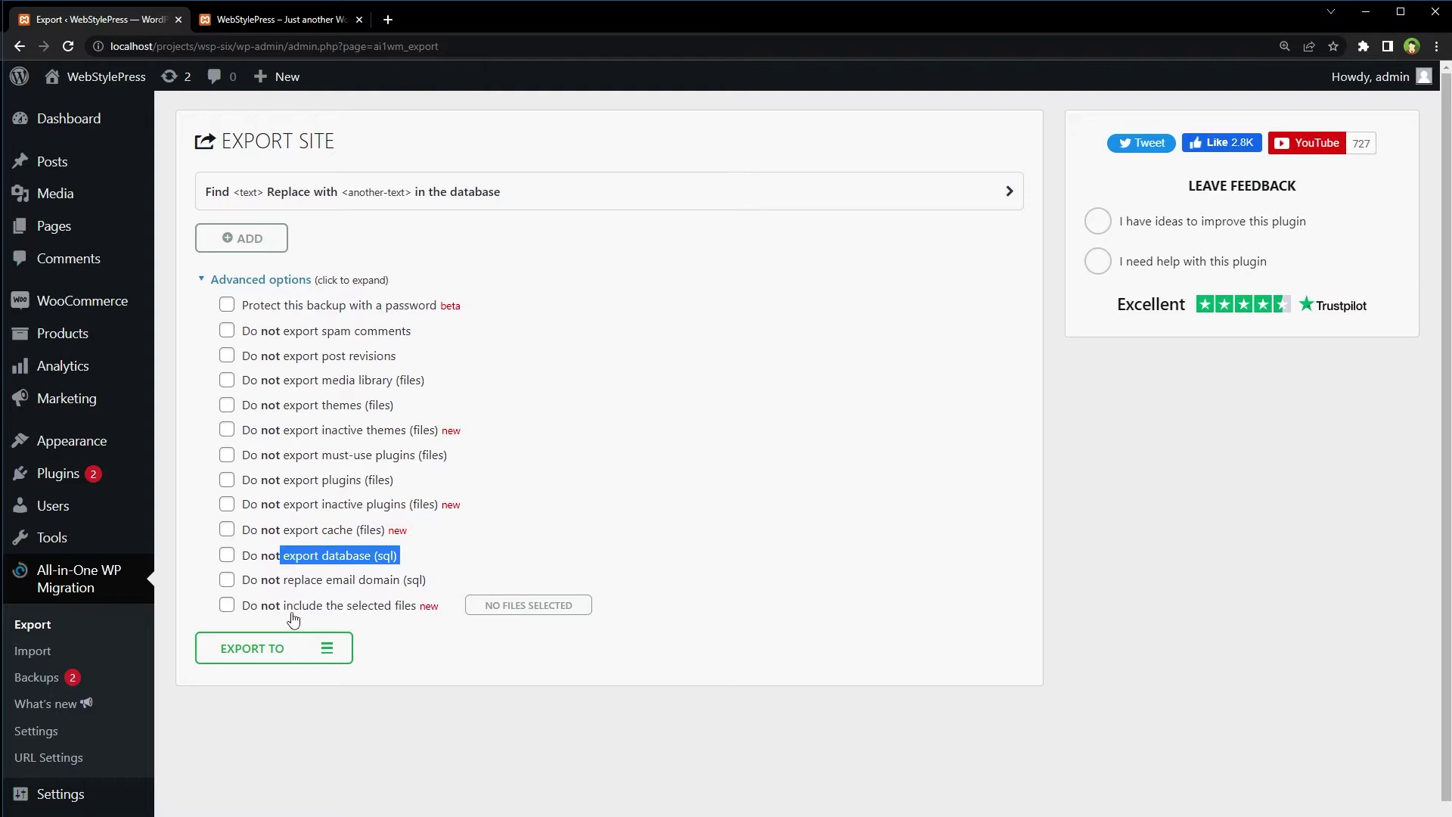
- Browse the exclusion file picker's themes folder and close it without excluding anything
{"action": "left_click", "coordinate": [522, 608]}
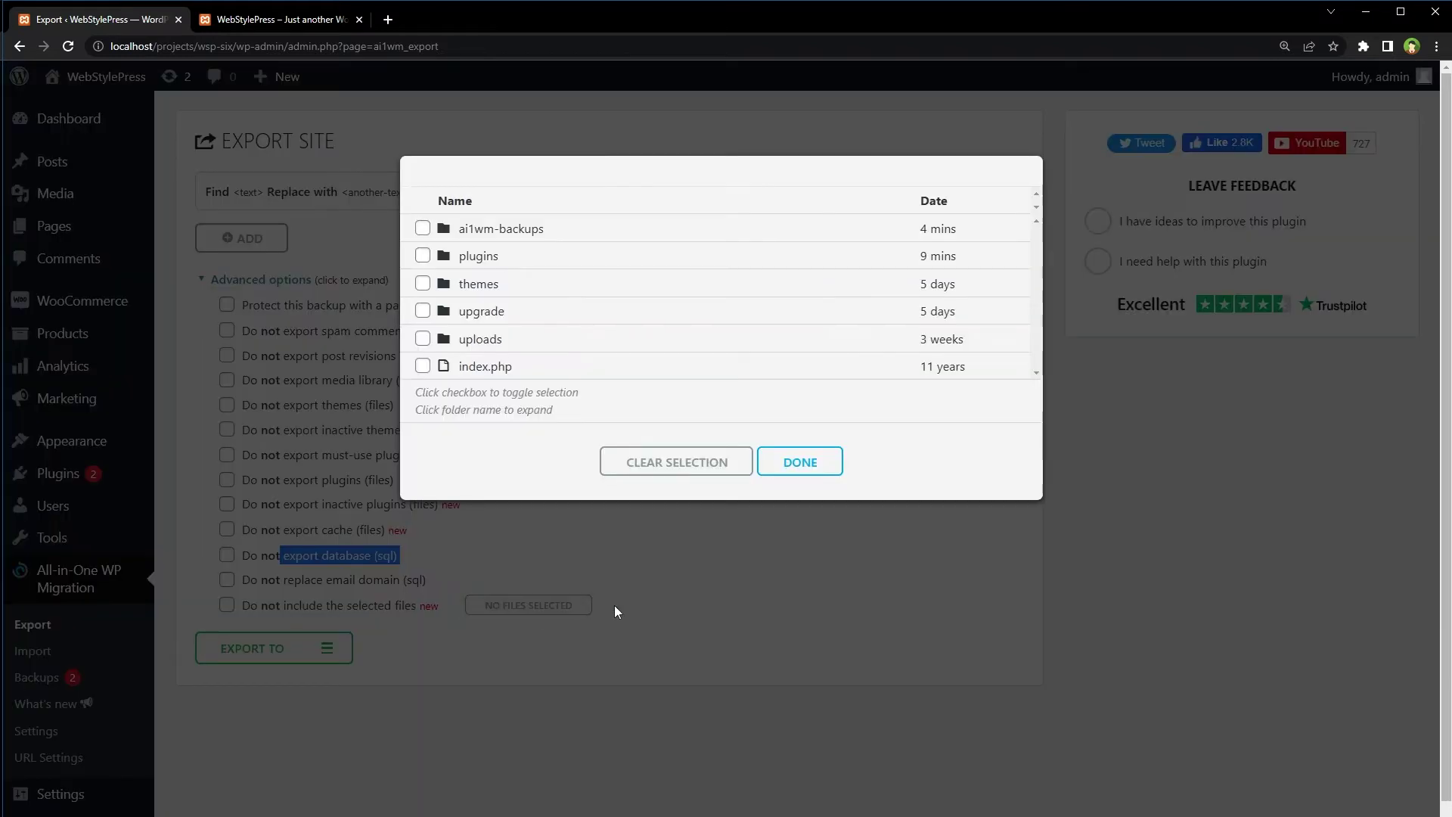
{"action": "left_click", "coordinate": [444, 285]}
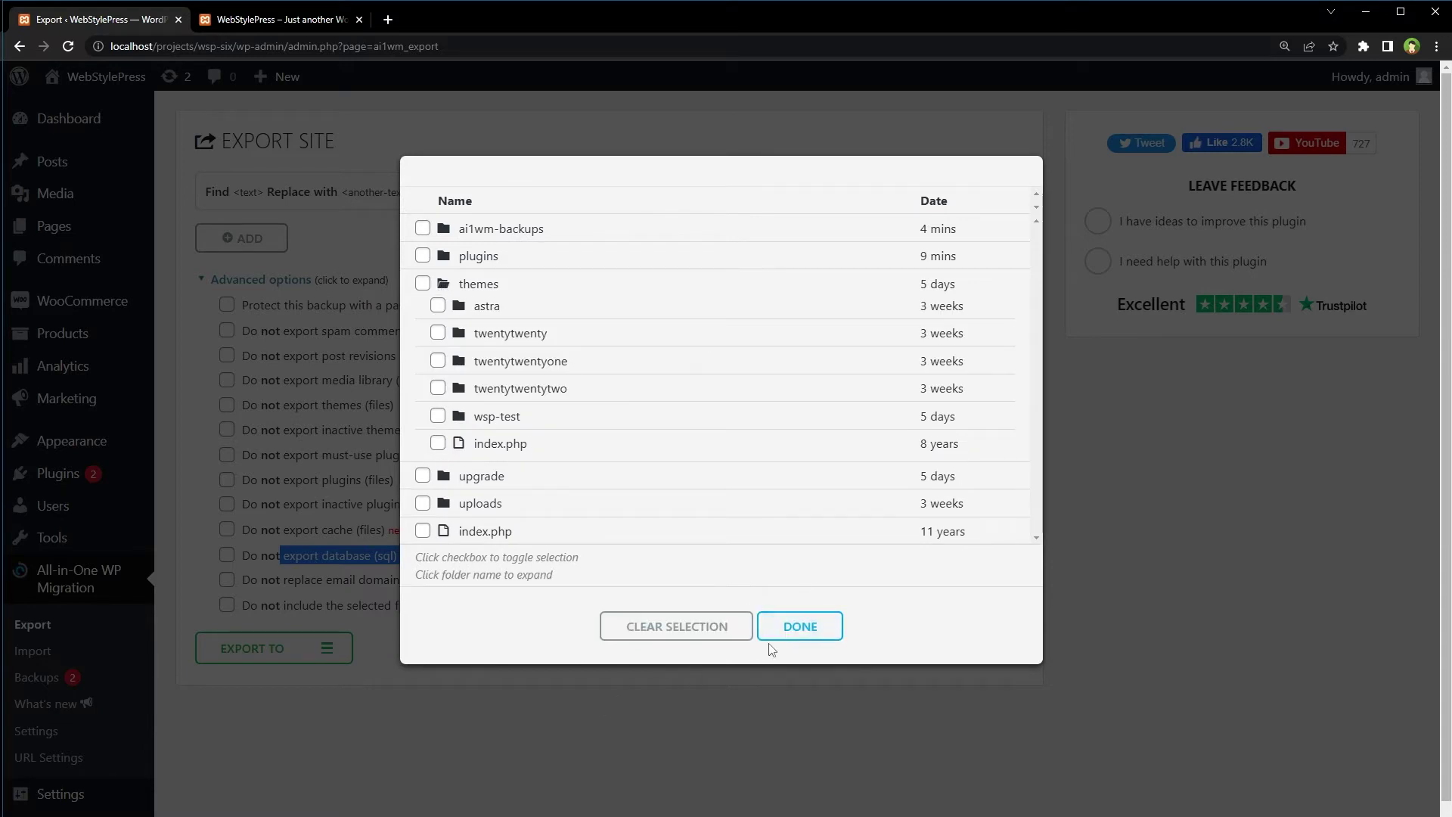
{"action": "left_click", "coordinate": [787, 632]}
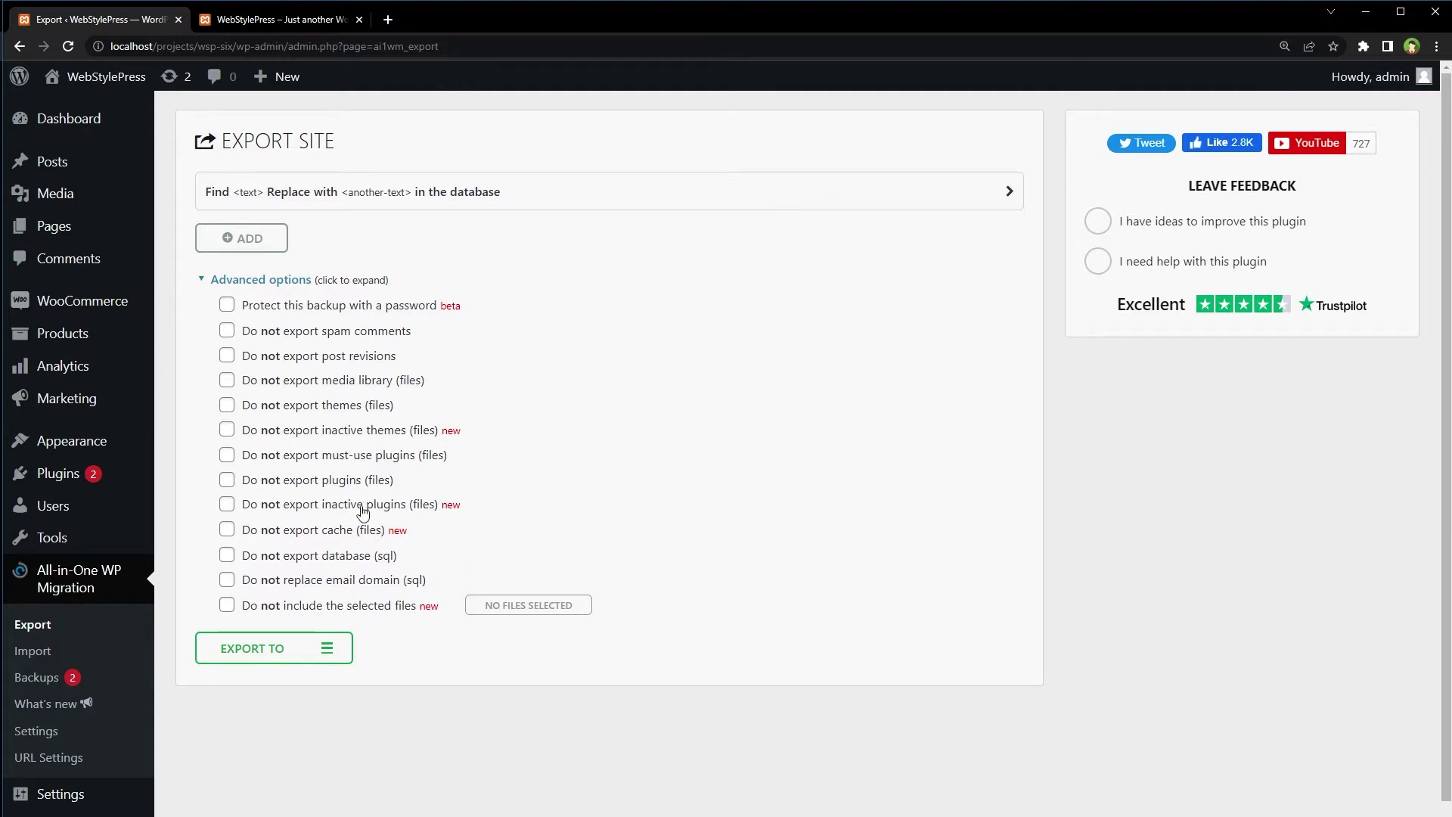
- Review the export destinations again and collapse the advanced export options
{"action": "left_click", "coordinate": [326, 648]}
{"action": "scroll", "coordinate": [452, 661], "scroll_direction": "down", "scroll_amount": 1}
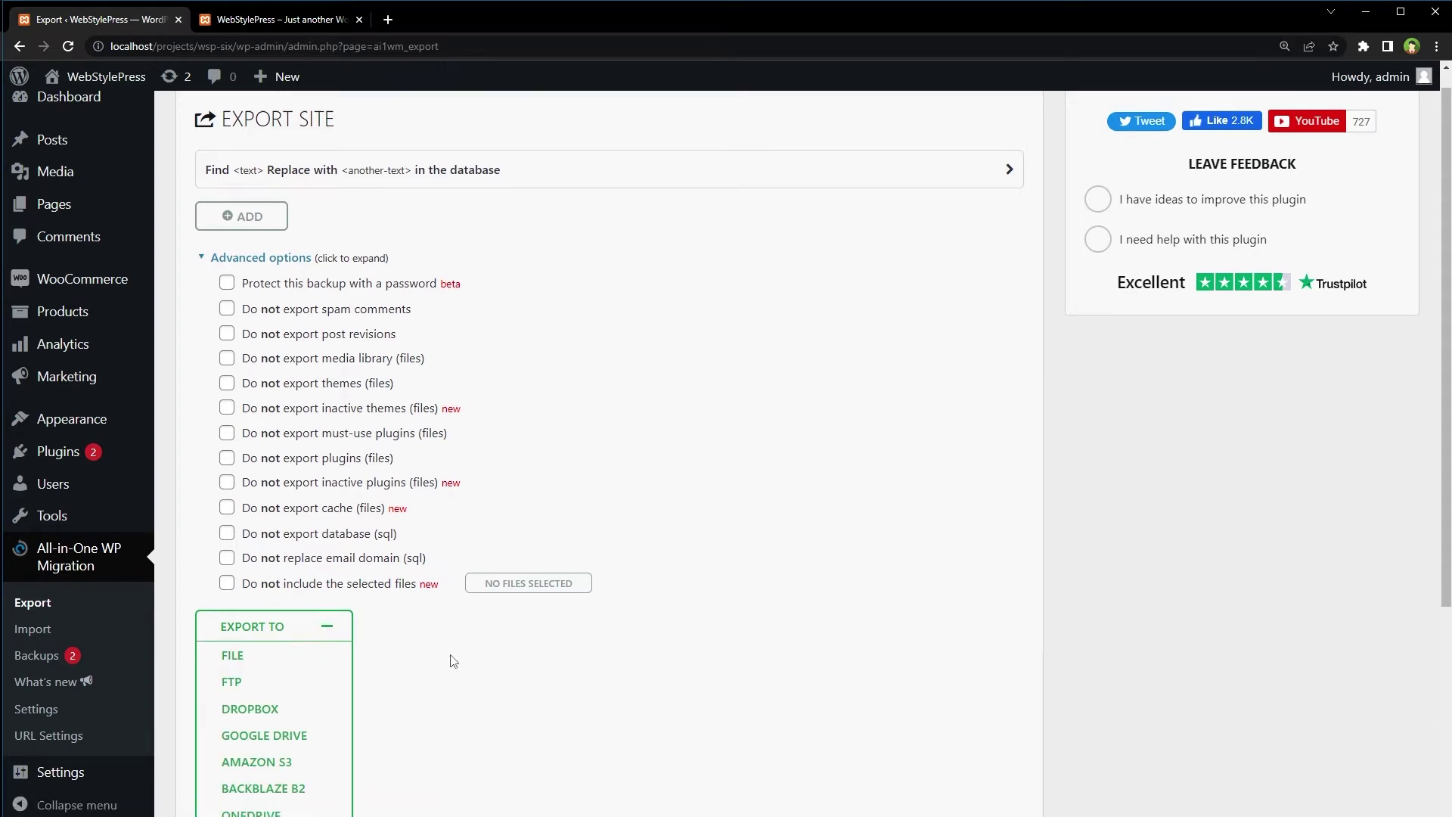
{"action": "scroll", "coordinate": [452, 661], "scroll_direction": "down", "scroll_amount": 4}
{"action": "left_click", "coordinate": [278, 337]}
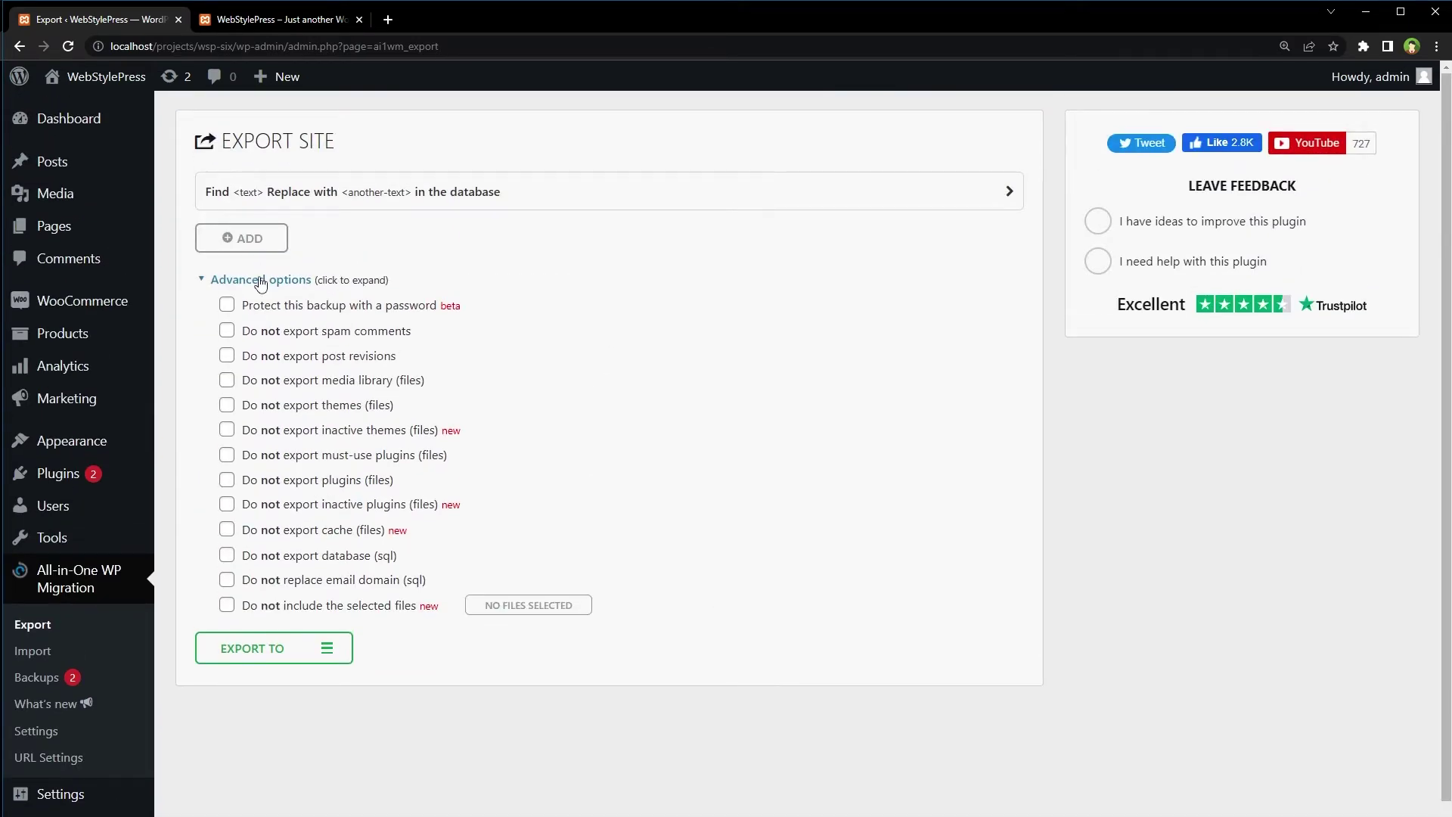
{"action": "left_click", "coordinate": [261, 281]}
- Go to the Import Site page and list its Import From sources
{"action": "scroll", "coordinate": [741, 401], "scroll_direction": "down", "scroll_amount": 1}
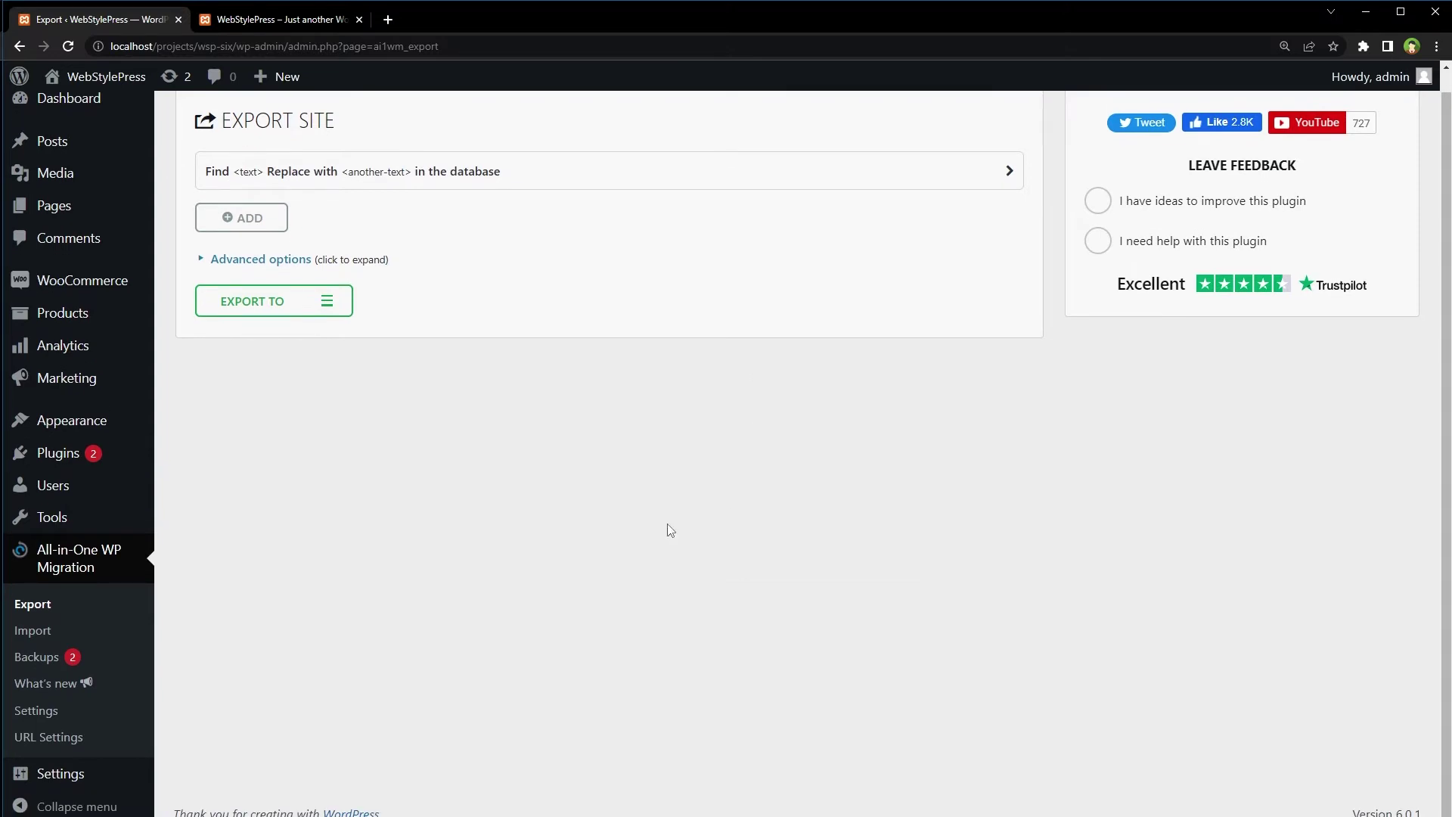
{"action": "left_click", "coordinate": [38, 631]}
{"action": "left_click", "coordinate": [650, 306]}
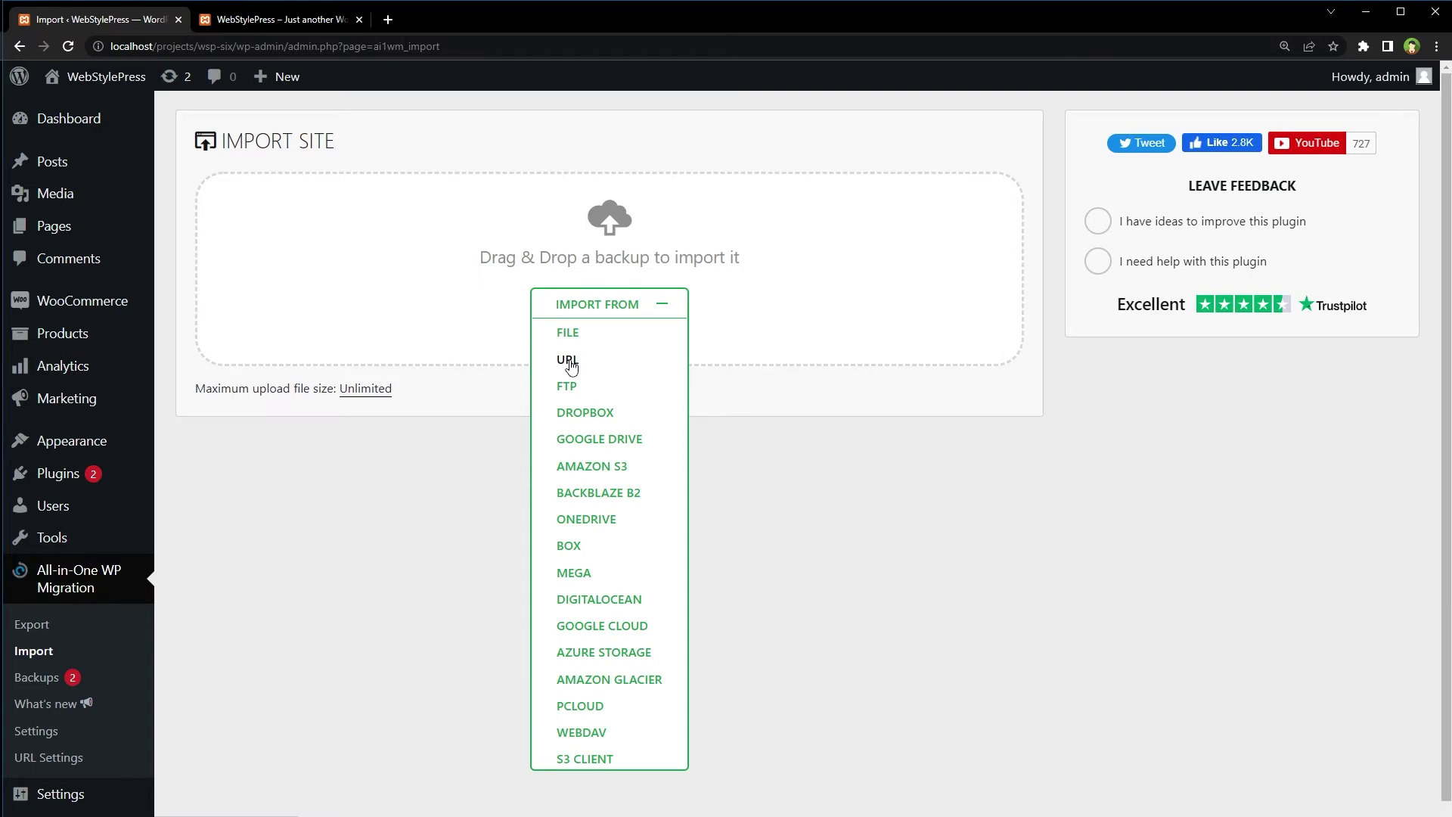
- Preview the URL import source, cancel it, and go to the plugin's Settings page
{"action": "left_click", "coordinate": [569, 361]}
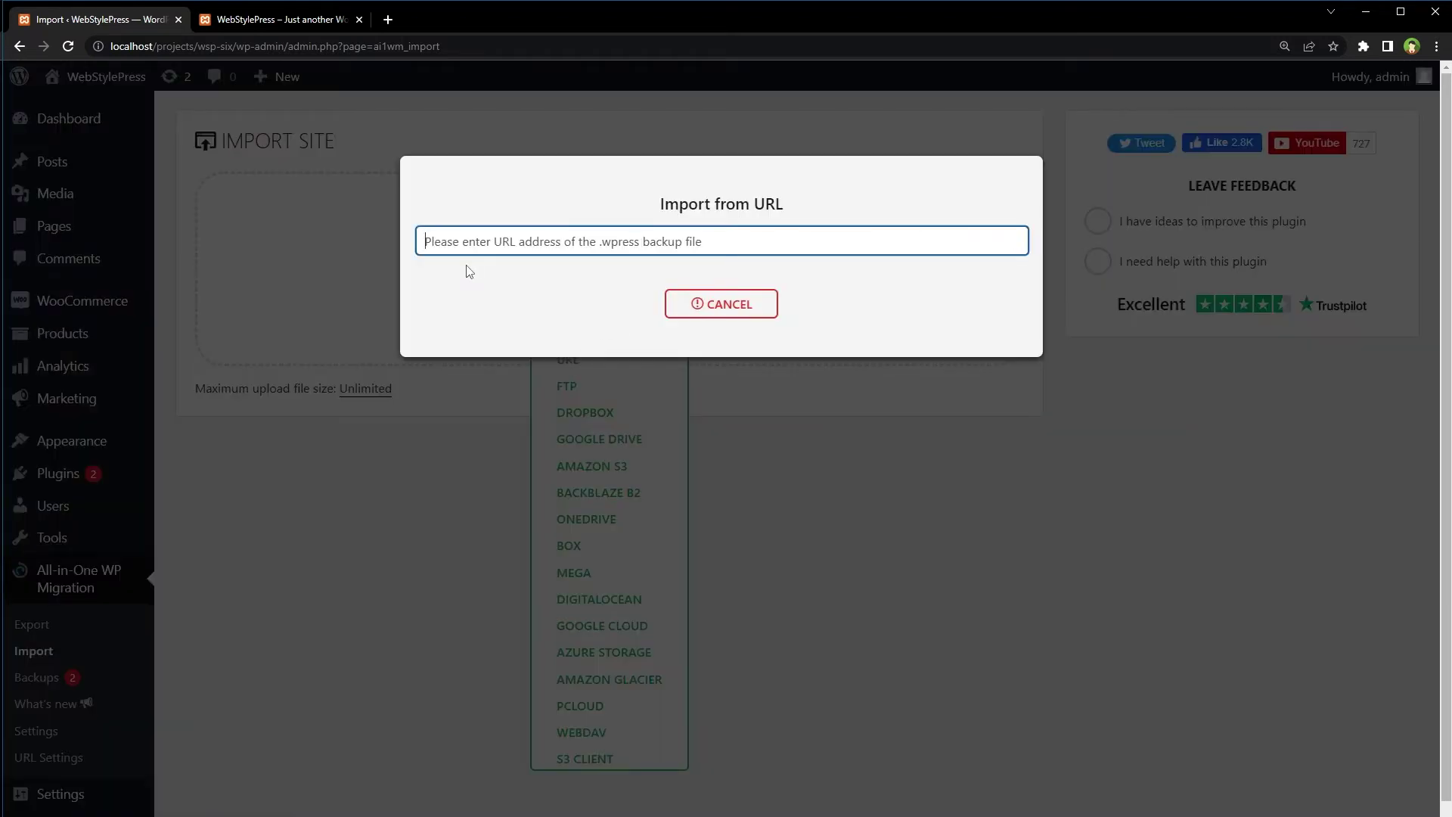
{"action": "left_click", "coordinate": [760, 468]}
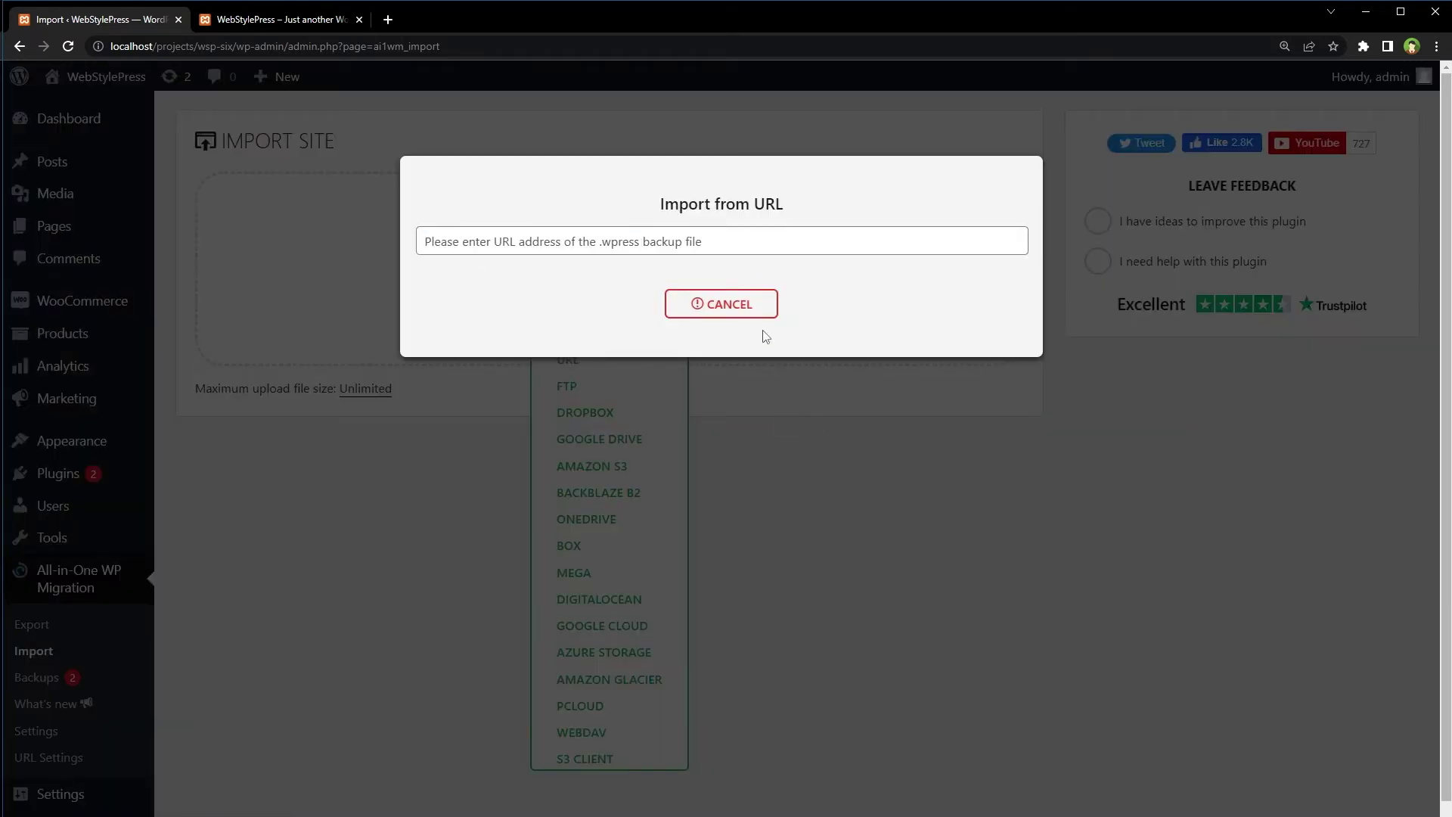
{"action": "left_click", "coordinate": [754, 310]}
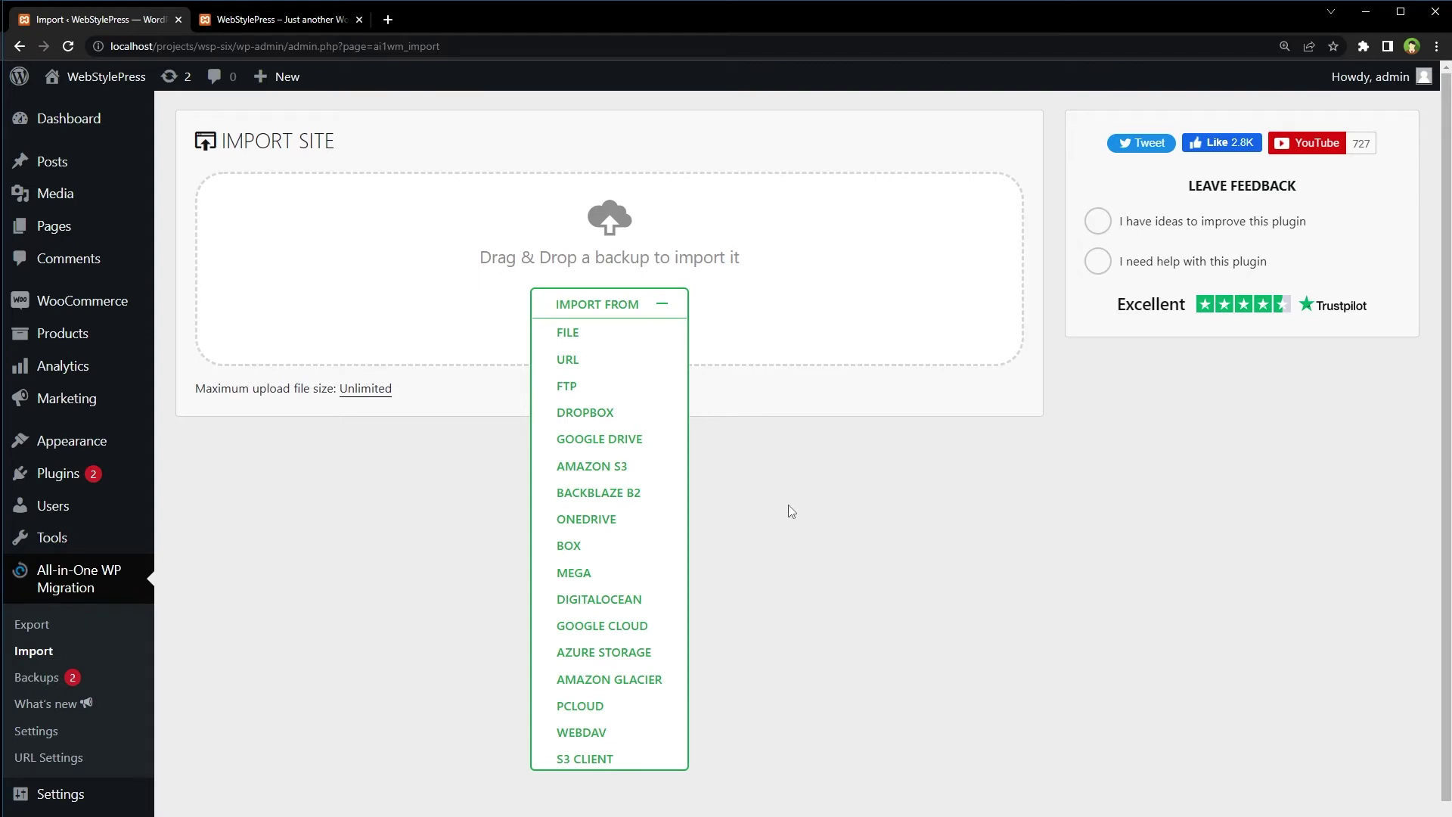
{"action": "left_click", "coordinate": [659, 306]}
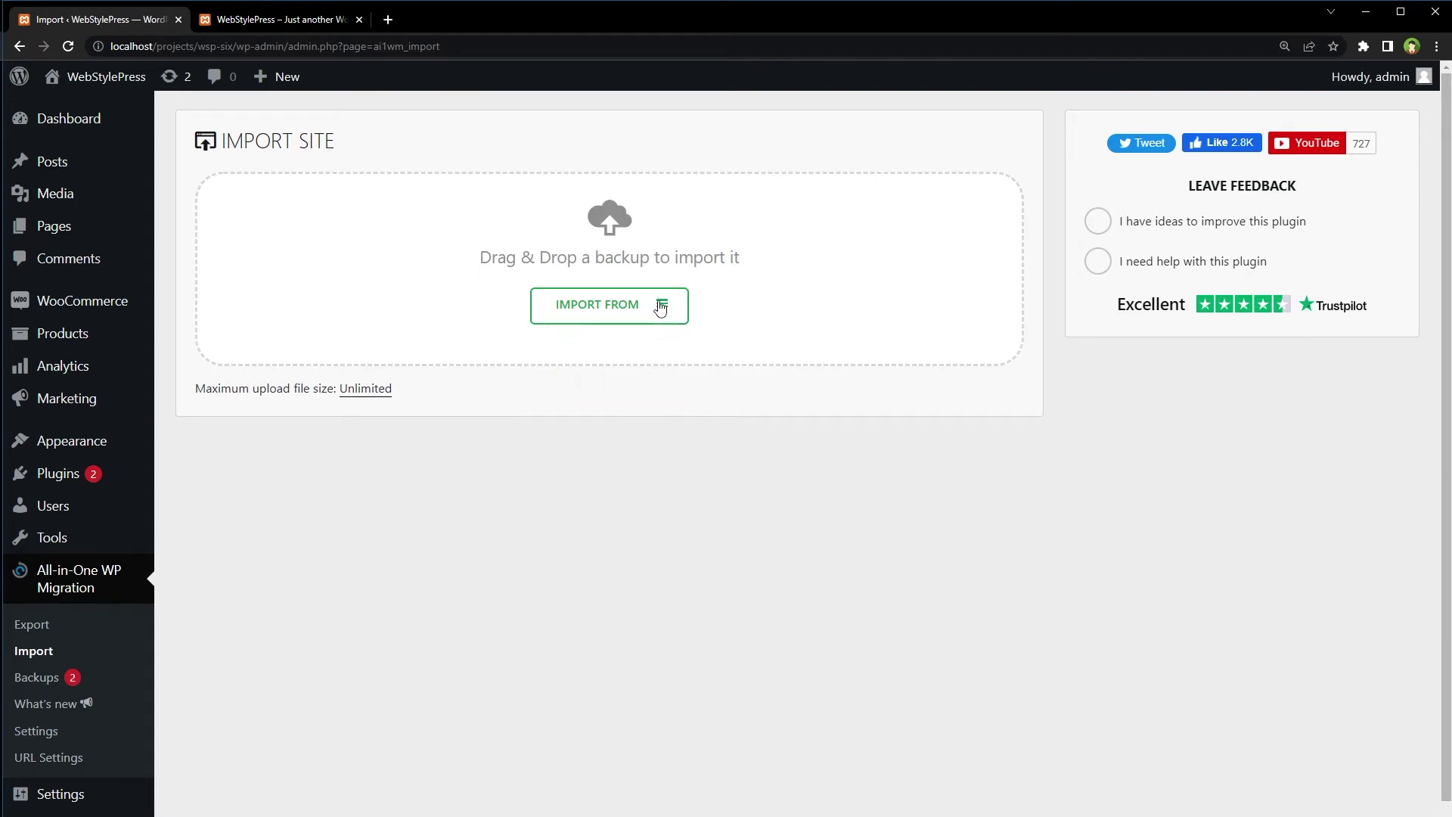
{"action": "scroll", "coordinate": [723, 425], "scroll_direction": "down", "scroll_amount": 1}
{"action": "left_click", "coordinate": [52, 712]}
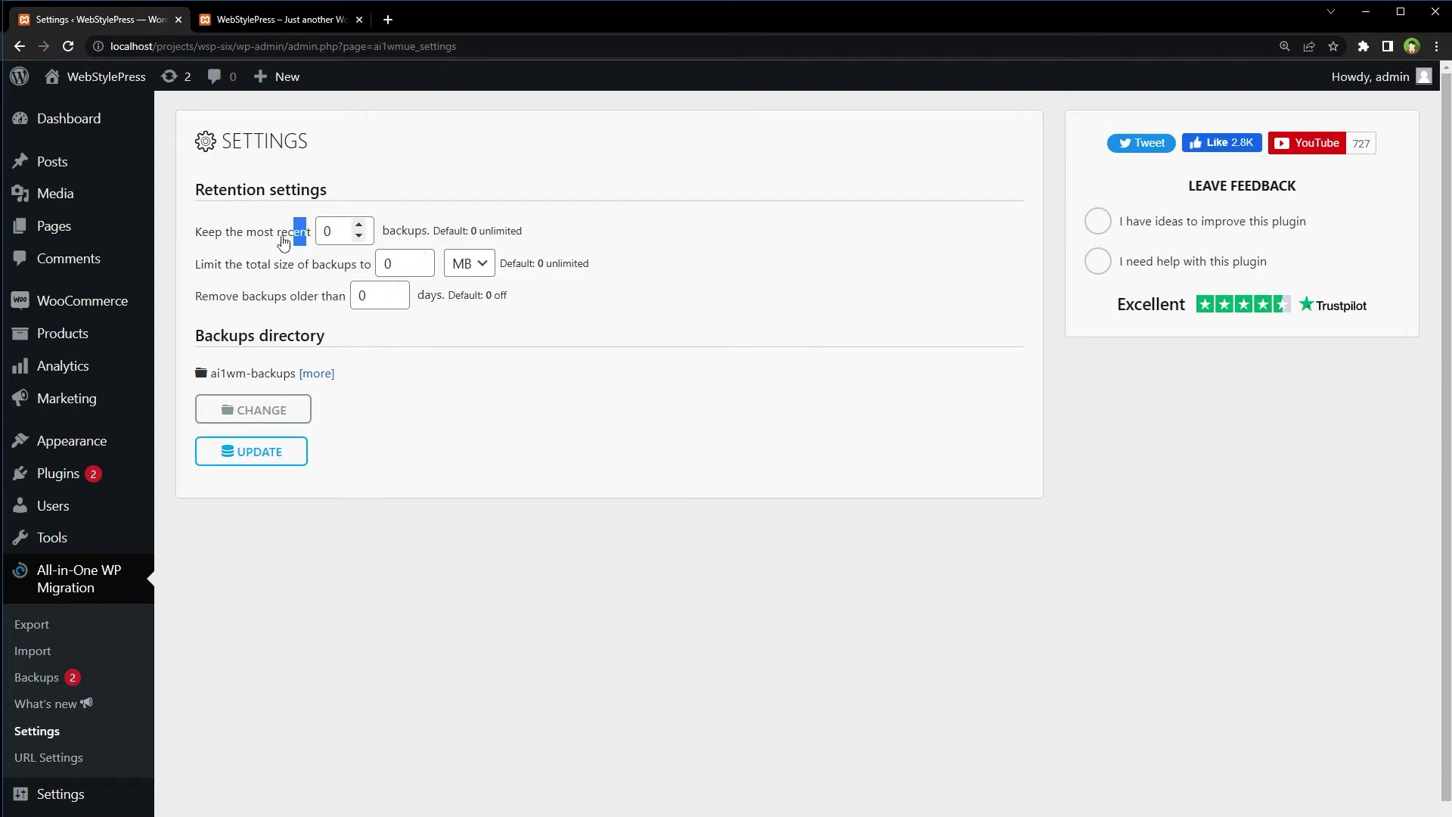
- Inspect the 'keep most recent' backup count, leaving it unchanged
{"action": "left_click_drag", "start_coordinate": [309, 236], "coordinate": [243, 236]}
{"action": "double_click", "coordinate": [327, 234]}
{"action": "left_click_drag", "start_coordinate": [474, 231], "coordinate": [538, 232]}
{"action": "left_click", "coordinate": [572, 463]}
- Check the MB/GB size unit choices without changing them, then return to Backups
{"action": "left_click", "coordinate": [474, 267]}
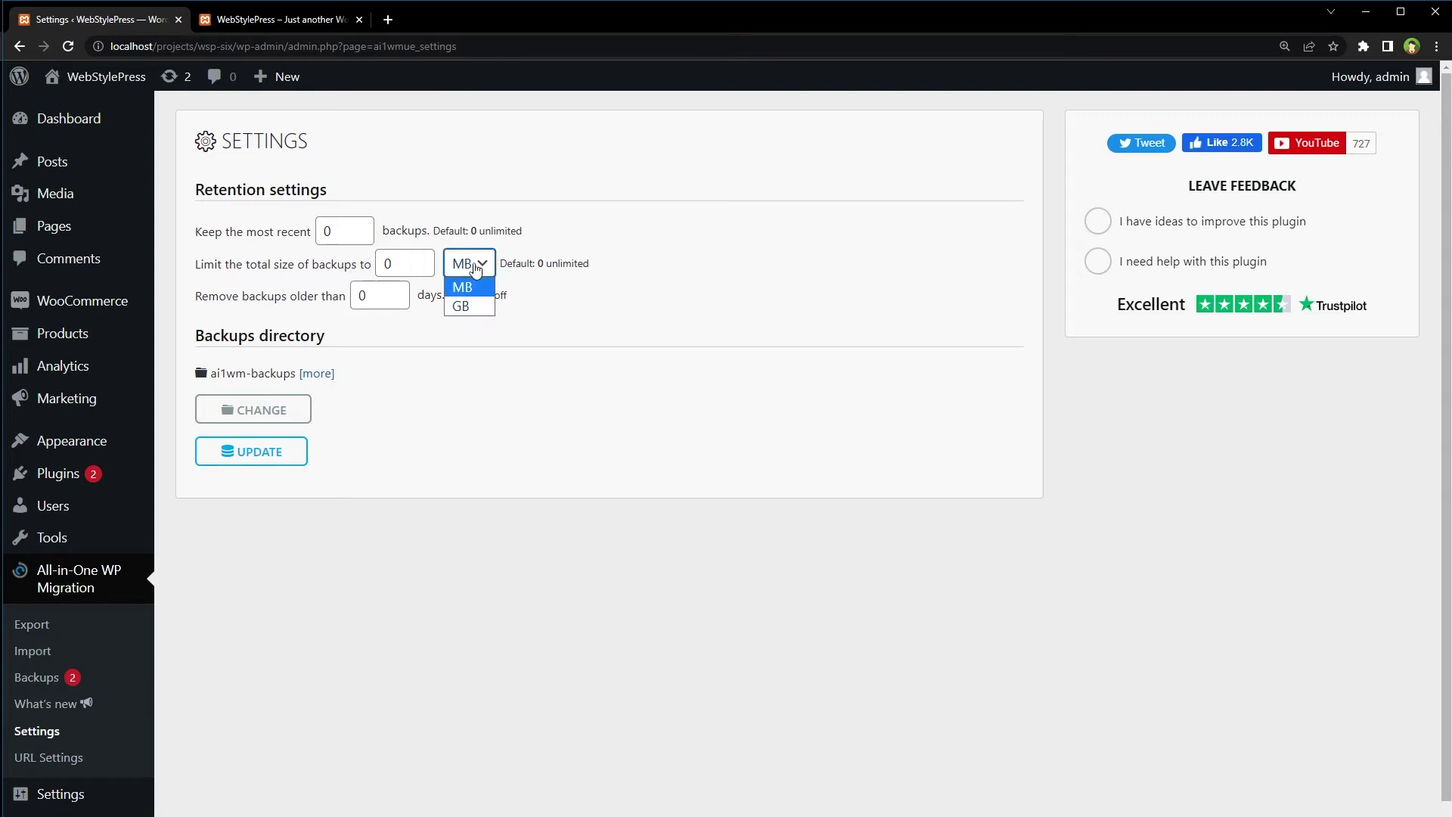
{"action": "left_click", "coordinate": [783, 501]}
{"action": "left_click", "coordinate": [36, 678]}
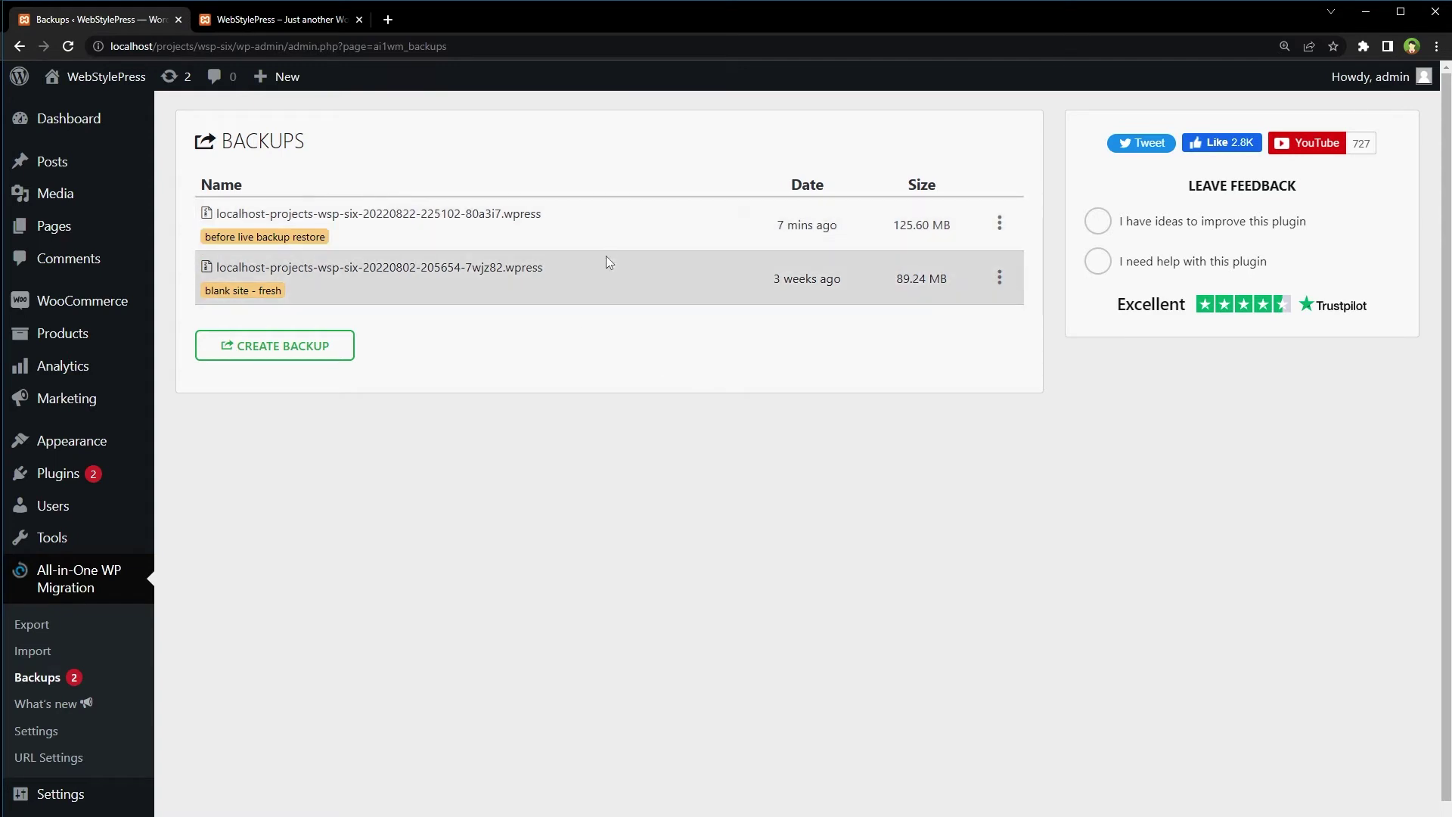
- Open and close the action menus on the 'before live backup restore' and blank-site backups
{"action": "left_click", "coordinate": [998, 279]}
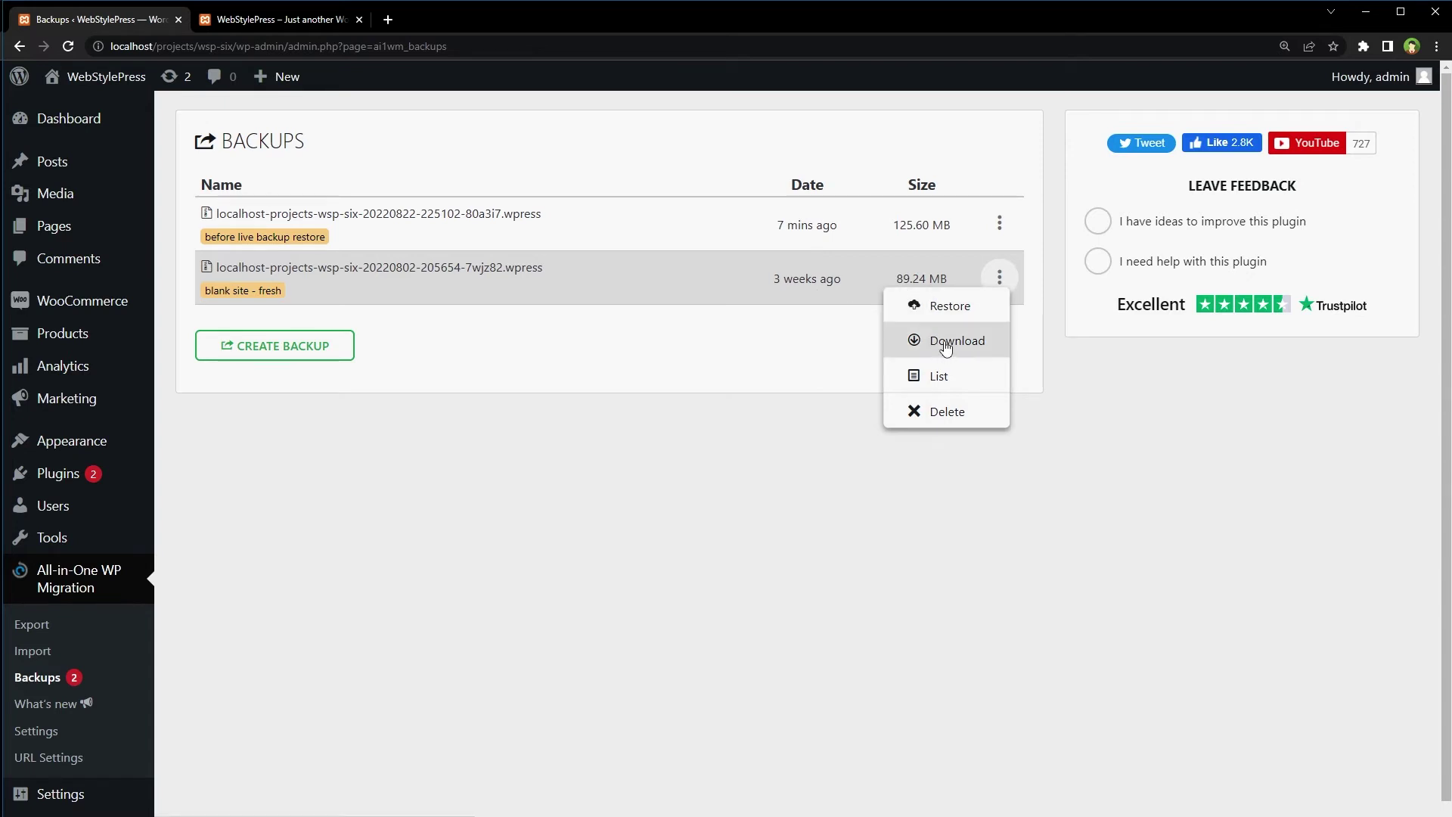
{"action": "left_click", "coordinate": [736, 472]}
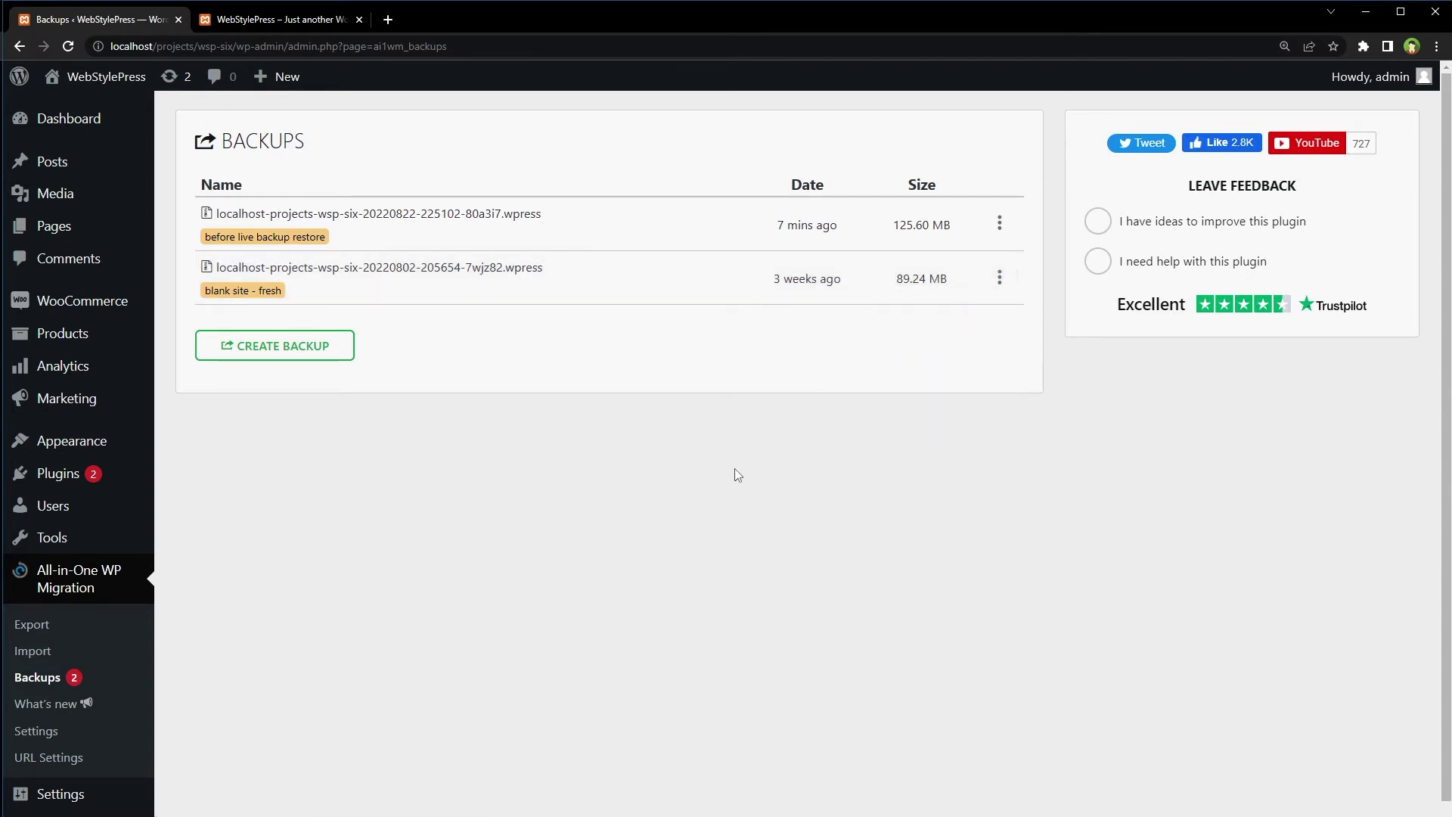
{"action": "left_click", "coordinate": [994, 229]}
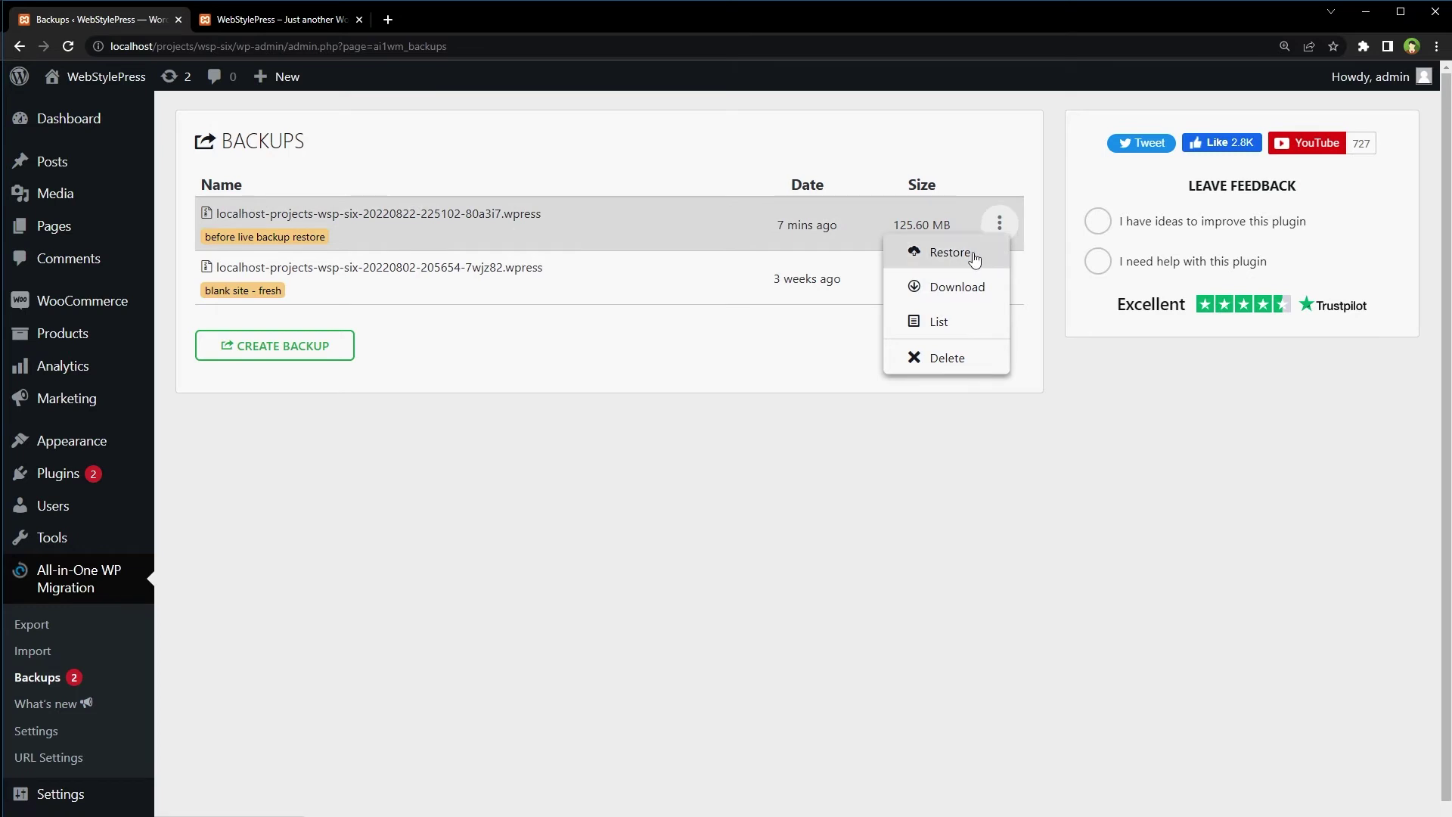
{"action": "left_click", "coordinate": [999, 277]}
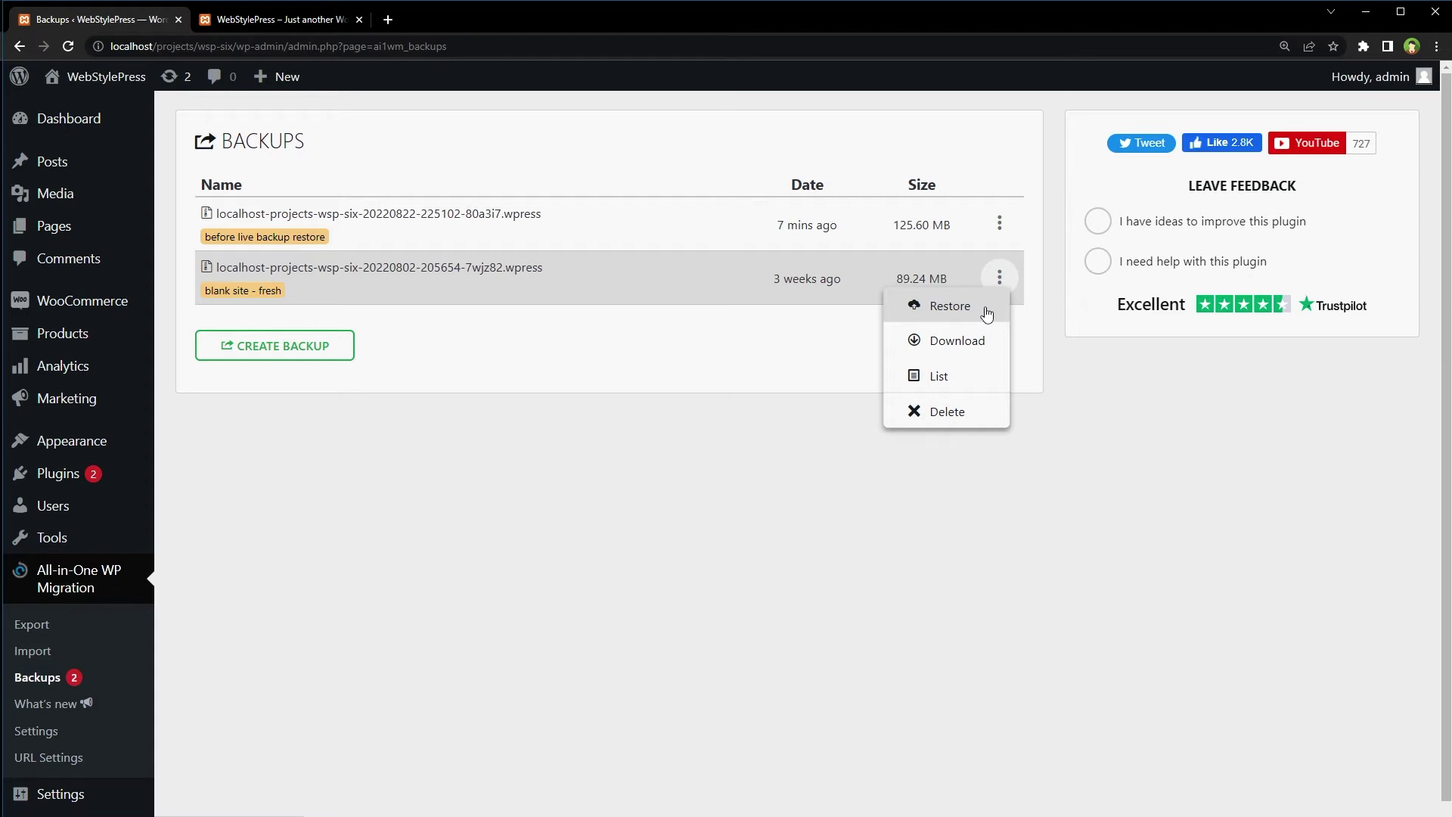
{"action": "left_click", "coordinate": [782, 501]}
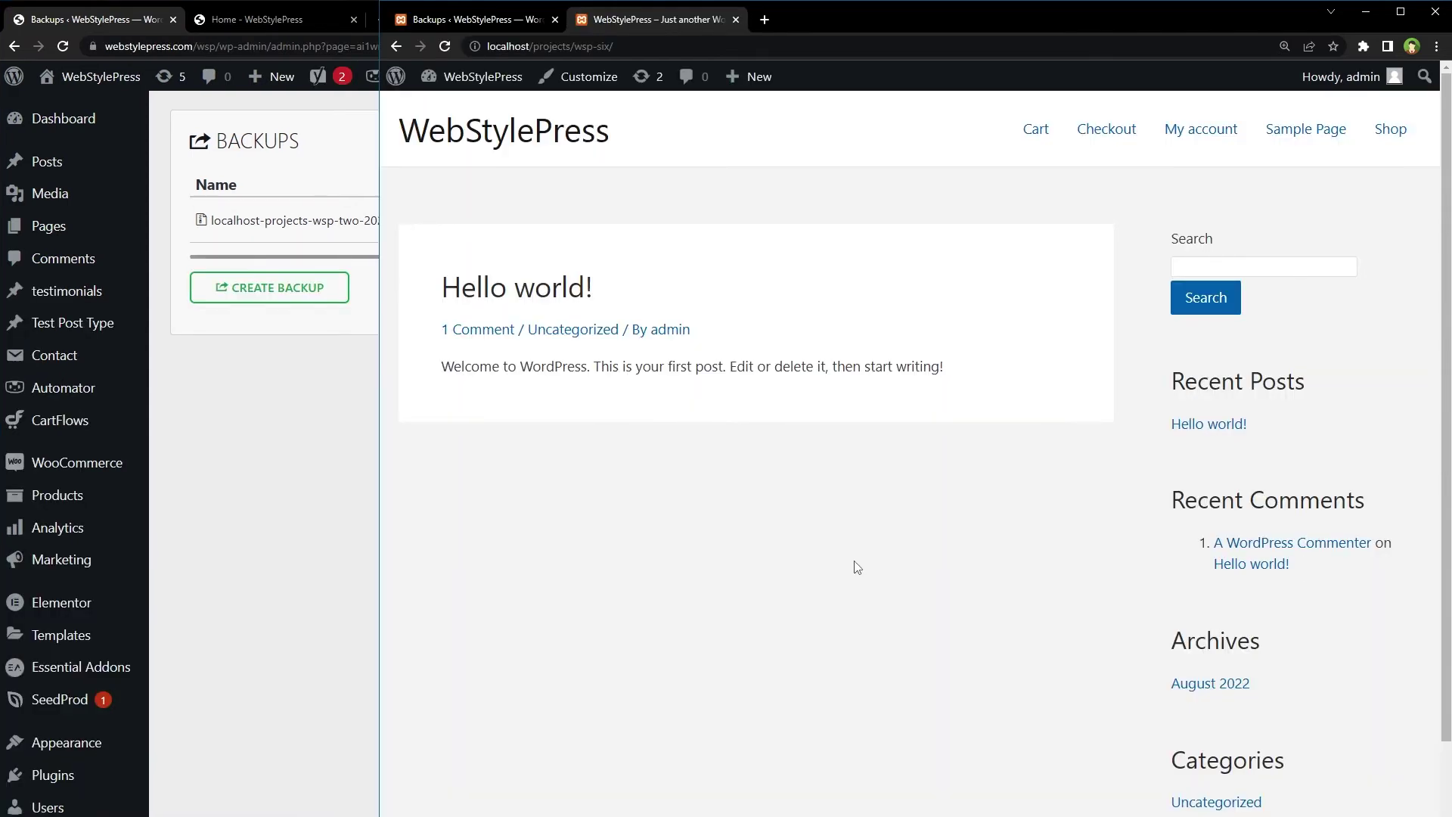
- Widen the localhost browser window and open its All-in-One WP Migration Import page
{"action": "scroll", "coordinate": [955, 535], "scroll_direction": "down", "scroll_amount": 2}
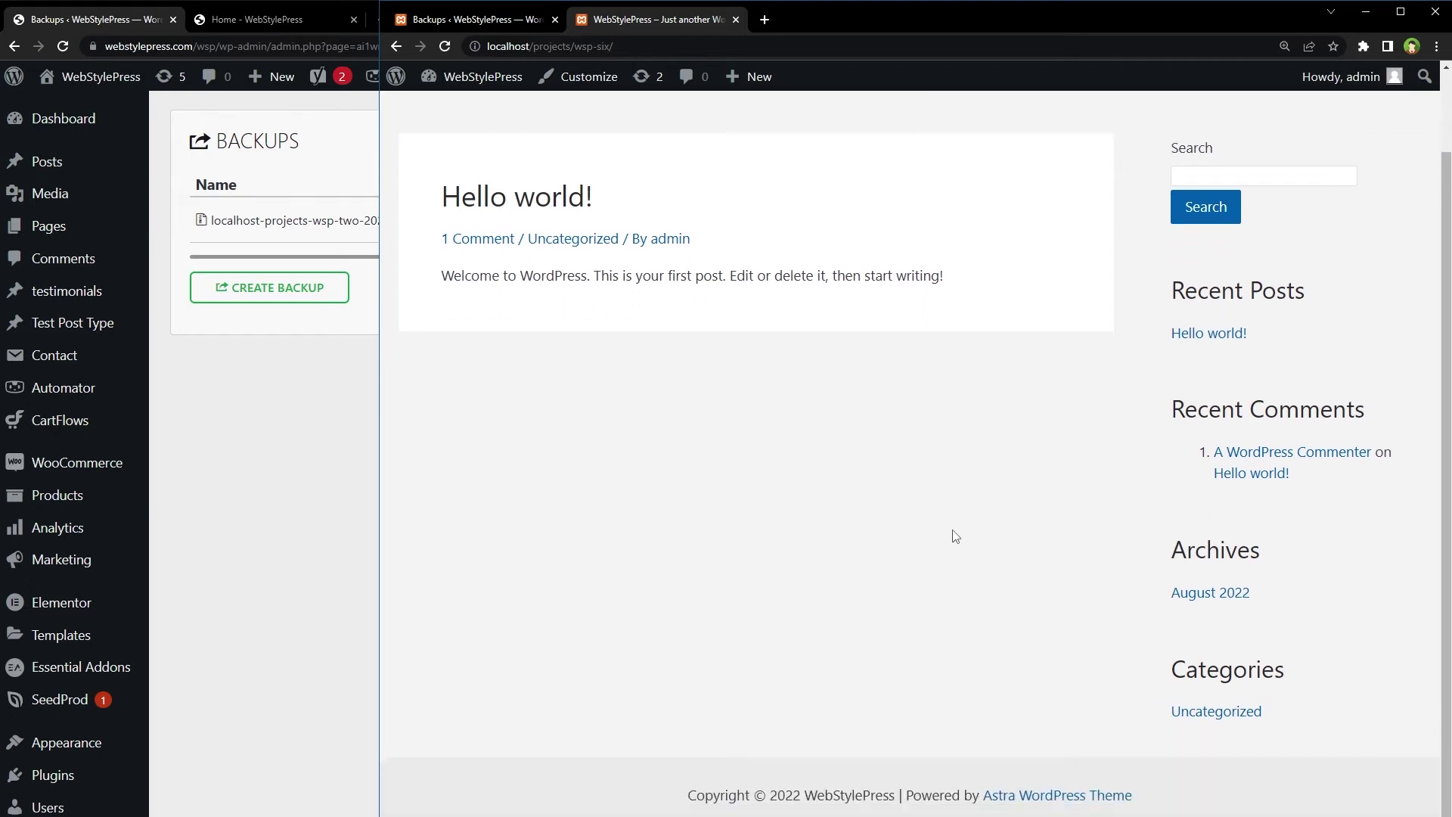
{"action": "scroll", "coordinate": [955, 535], "scroll_direction": "up", "scroll_amount": 2}
{"action": "left_click", "coordinate": [484, 21]}
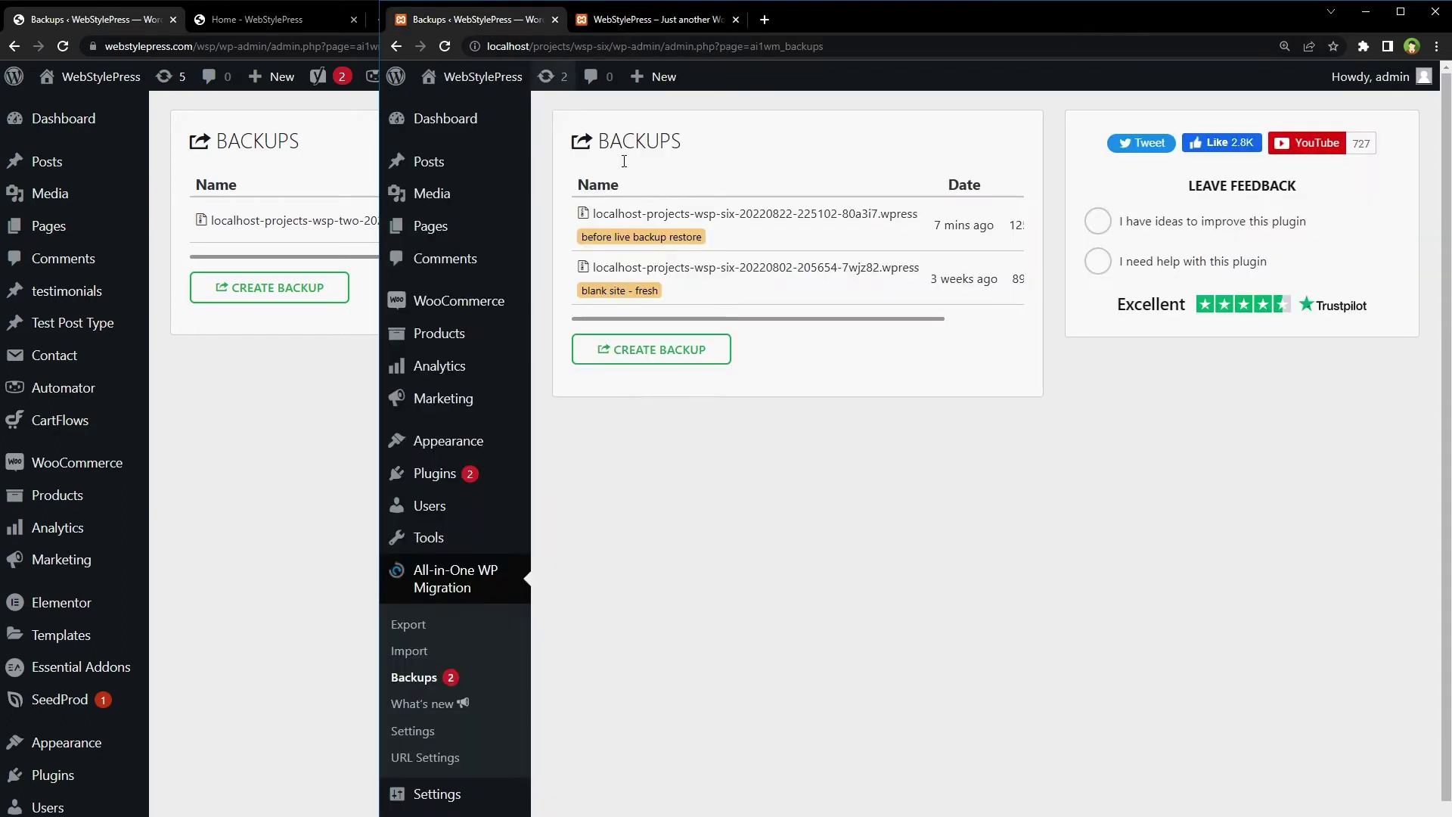
{"action": "mouse_move", "coordinate": [438, 365]}
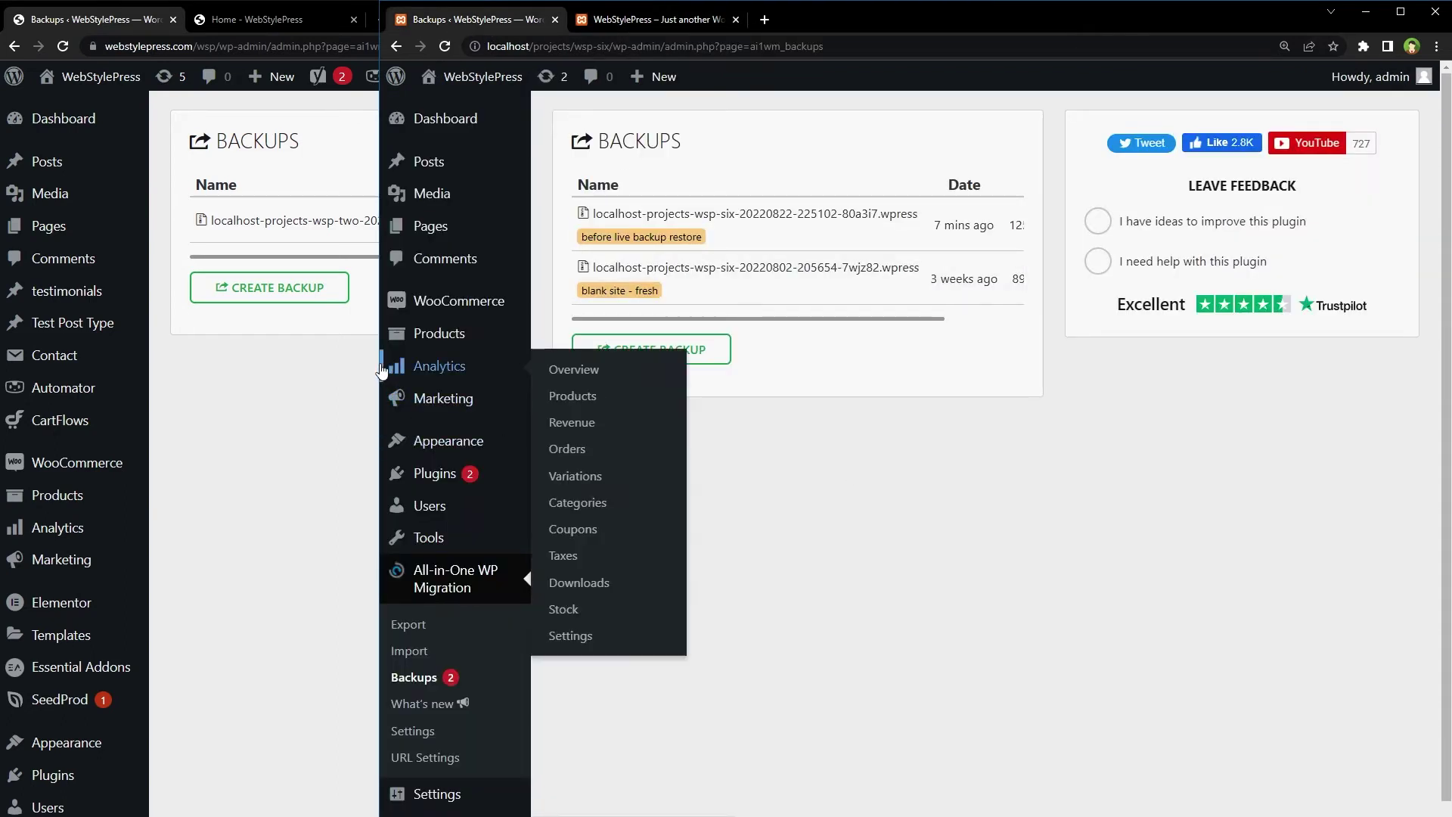
{"action": "left_click_drag", "start_coordinate": [380, 370], "coordinate": [288, 363]}
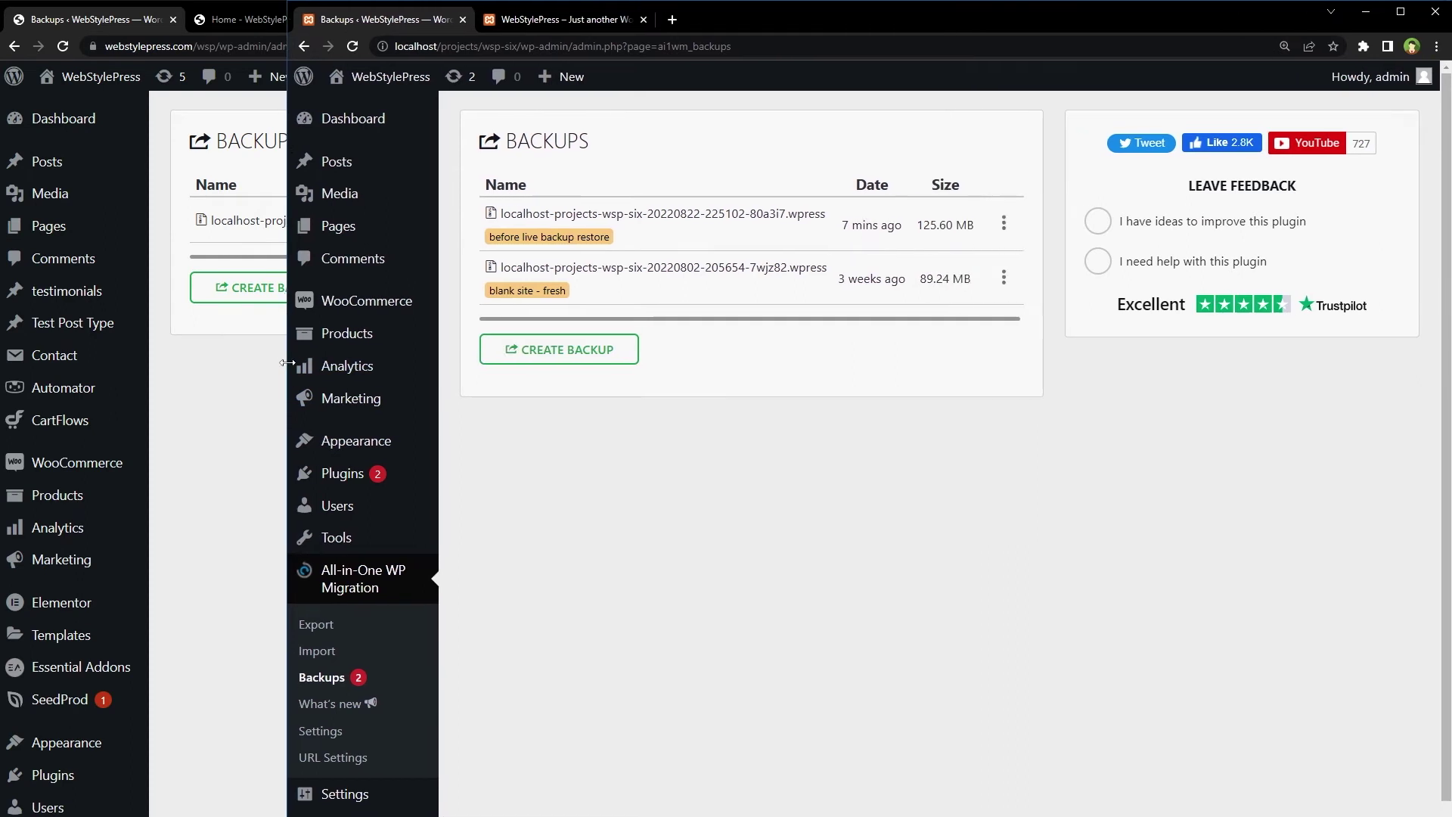
{"action": "left_click", "coordinate": [322, 655]}
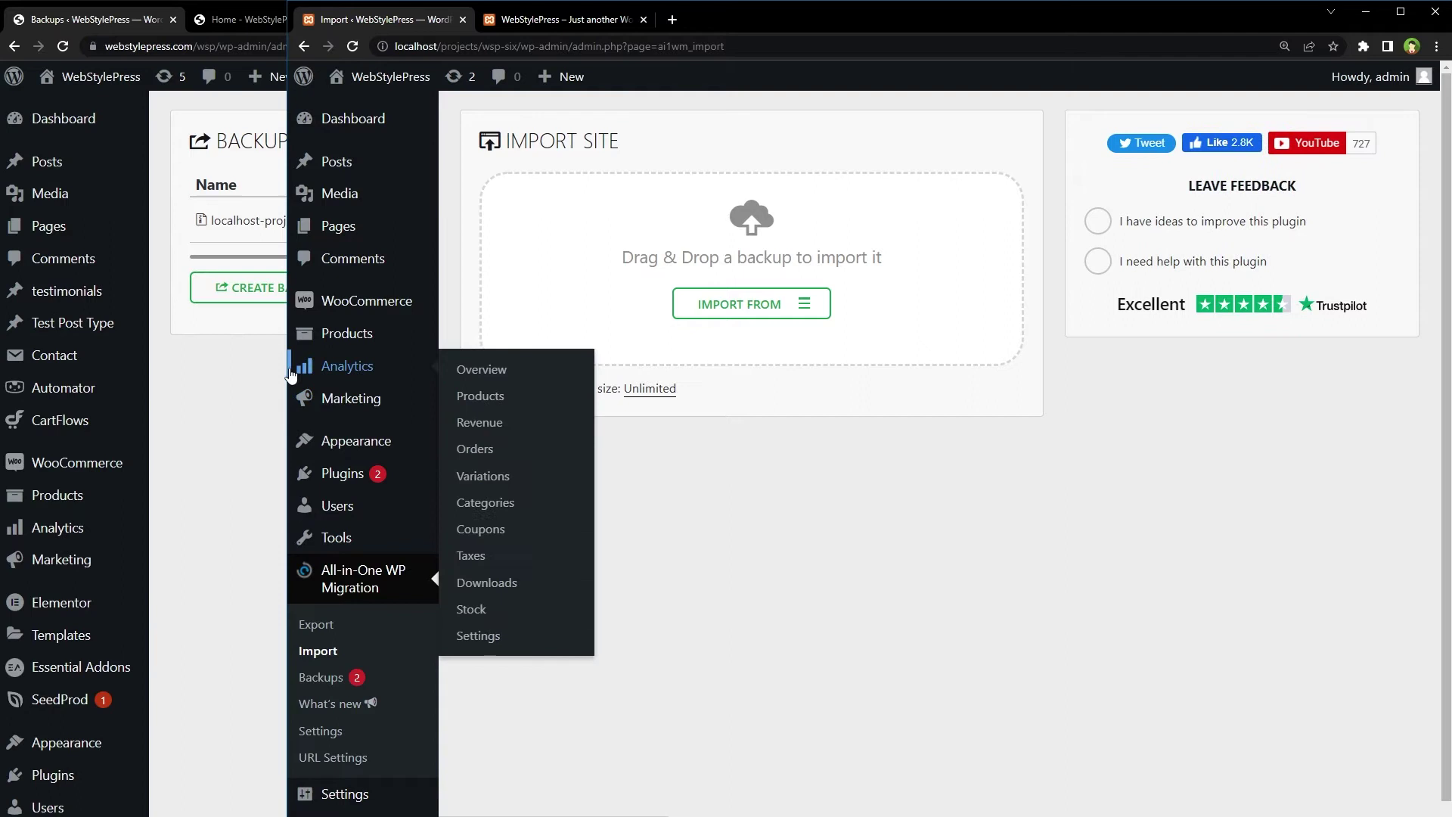
- Choose Import From > URL, with the live site's backups window beside it
{"action": "left_click_drag", "start_coordinate": [288, 370], "coordinate": [134, 371]}
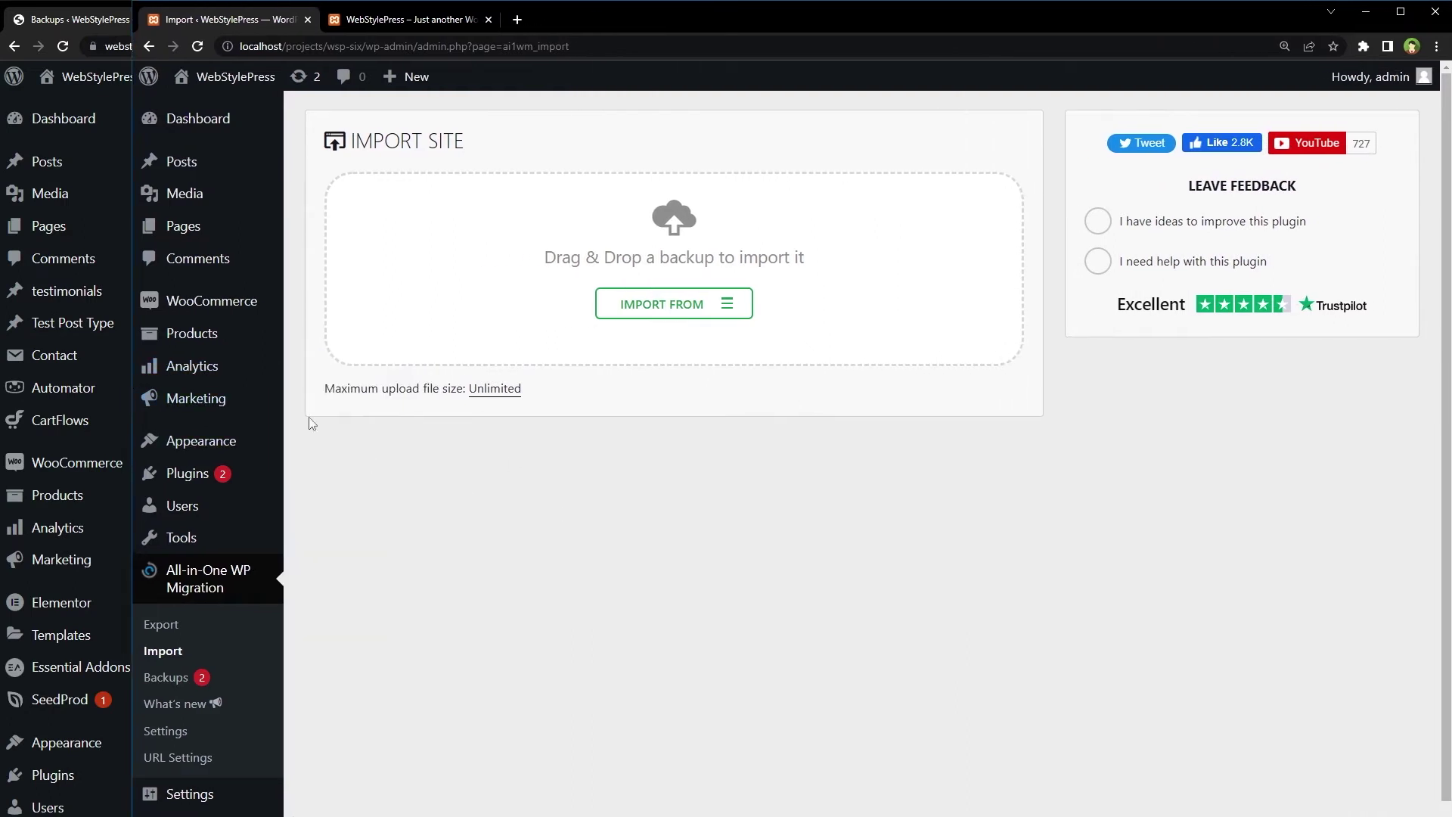
{"action": "left_click_drag", "start_coordinate": [133, 219], "coordinate": [259, 219]}
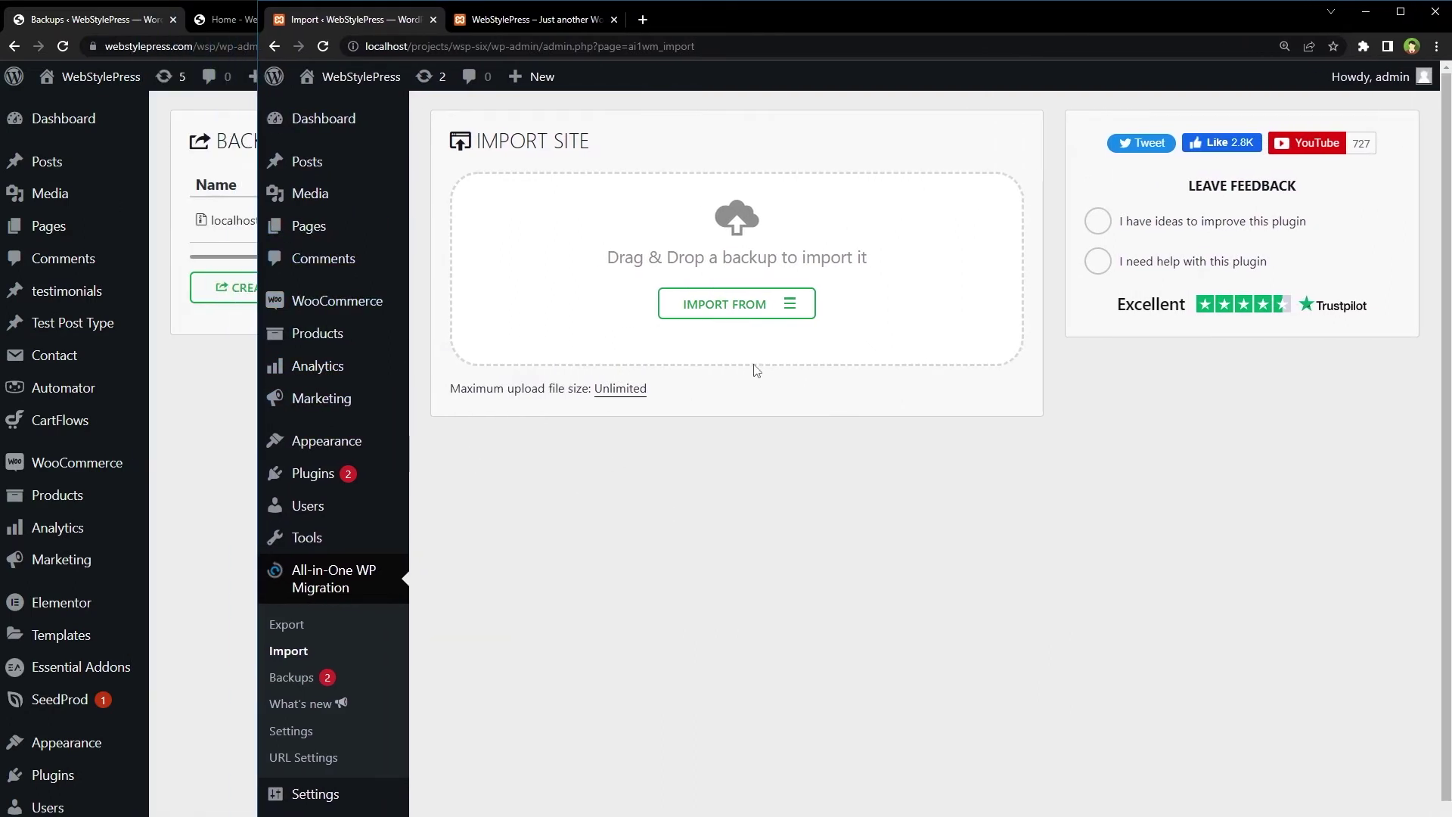
{"action": "left_click", "coordinate": [786, 304]}
{"action": "left_click", "coordinate": [695, 361]}
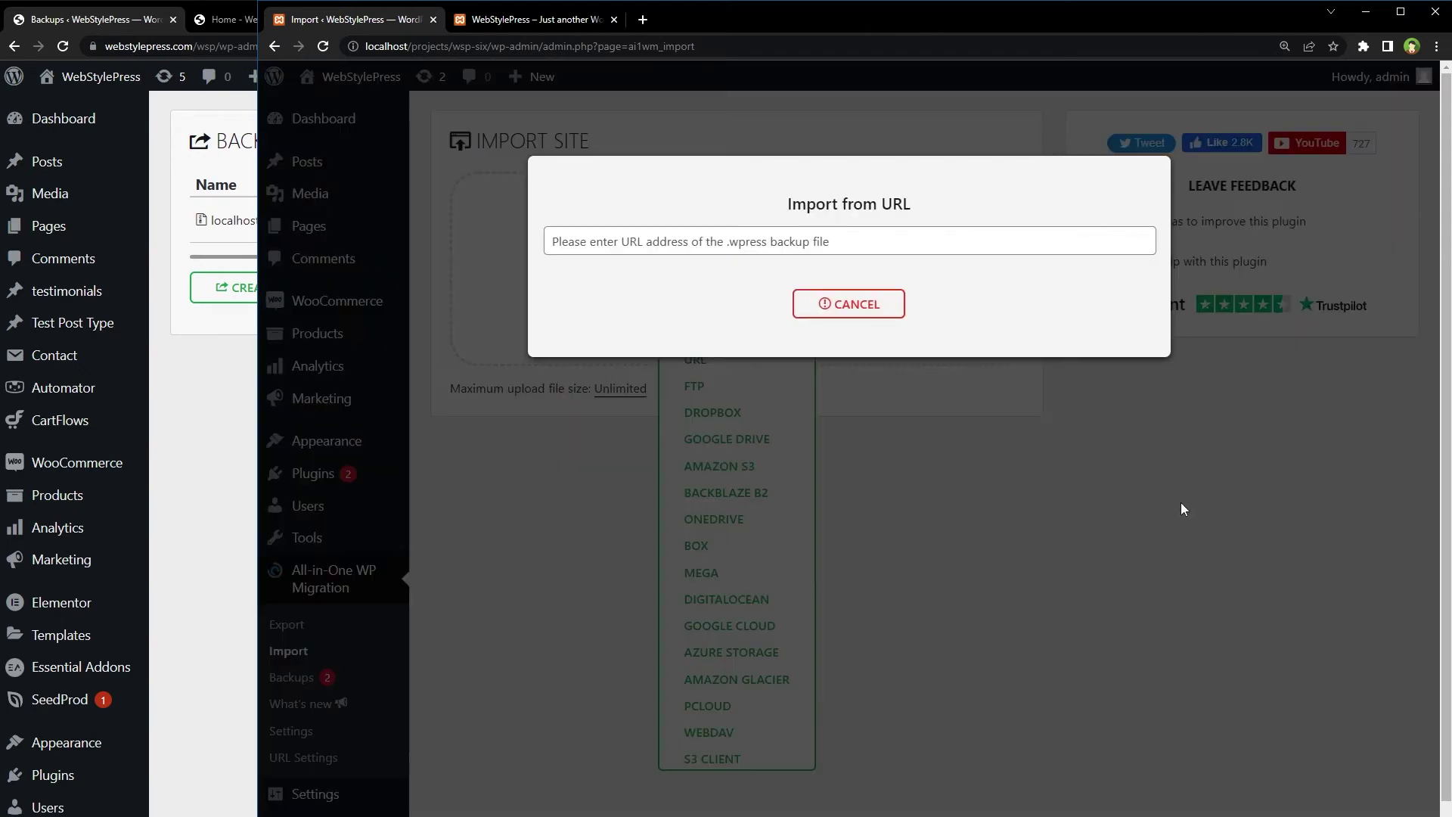
{"action": "left_click", "coordinate": [178, 462]}
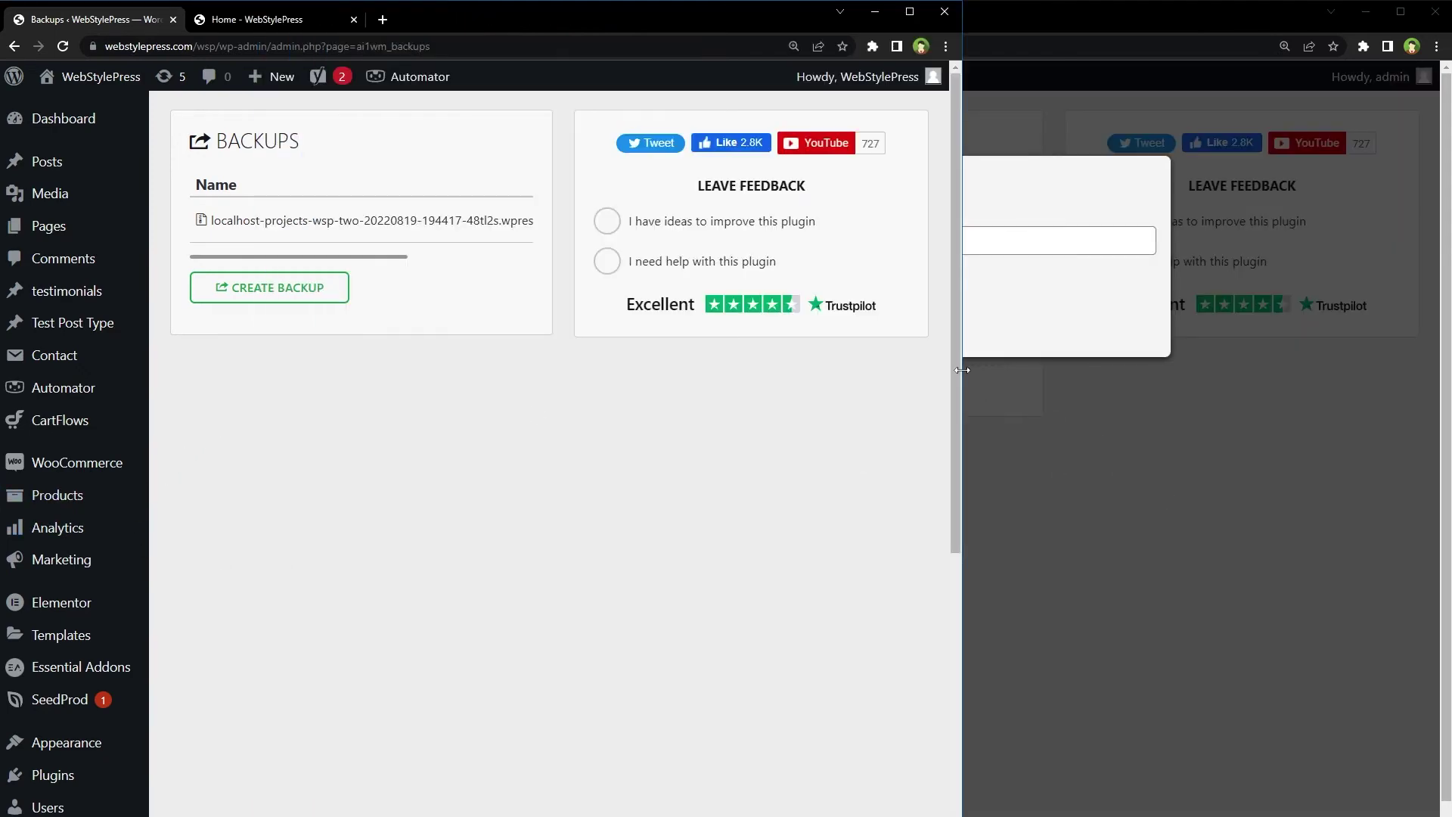
- Copy the download link address of the live site's 299.57 MB wsp-two backup
{"action": "left_click_drag", "start_coordinate": [962, 370], "coordinate": [1298, 370]}
{"action": "left_click", "coordinate": [284, 19]}
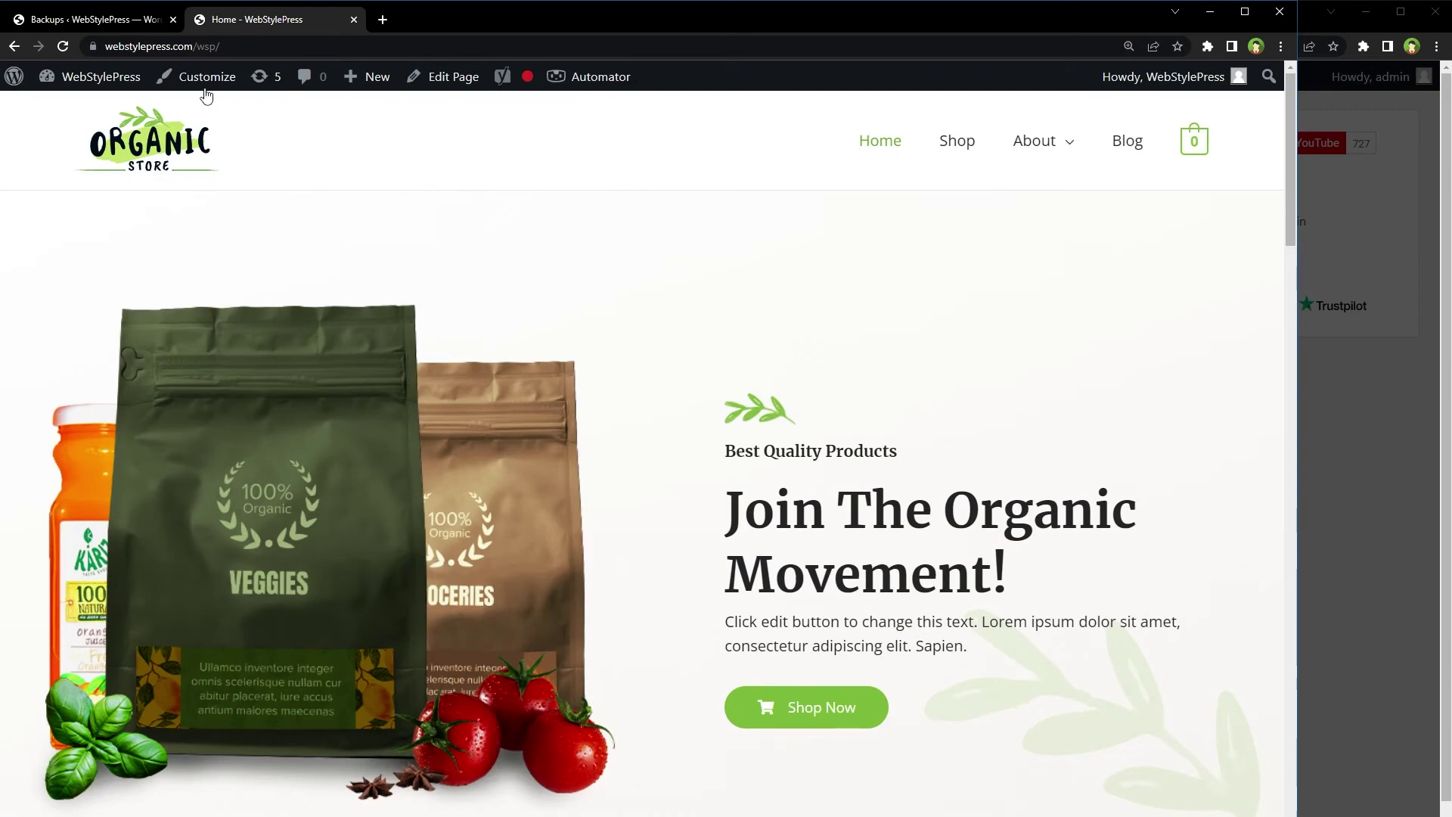
{"action": "left_click", "coordinate": [93, 25]}
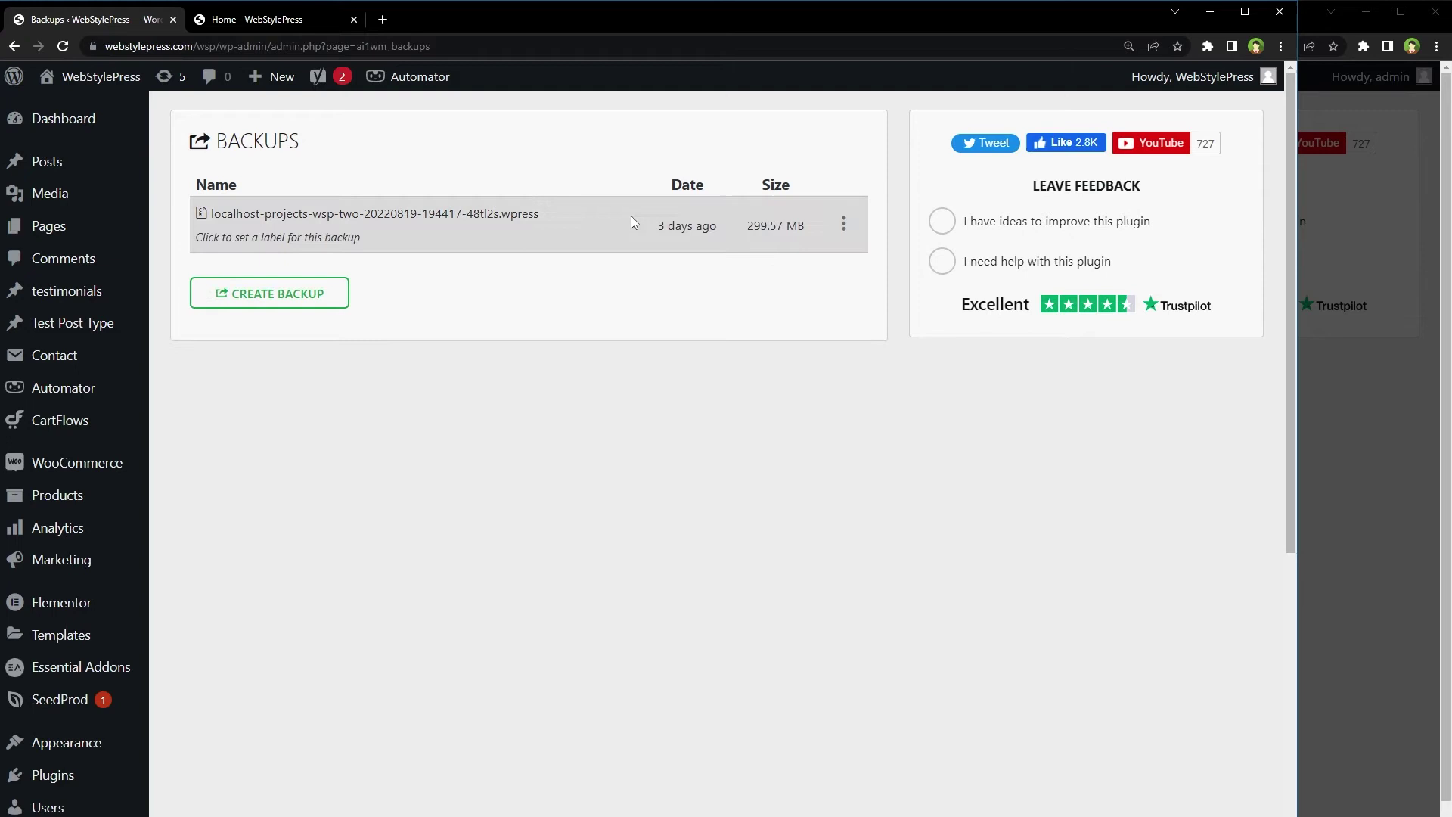
{"action": "left_click", "coordinate": [844, 222]}
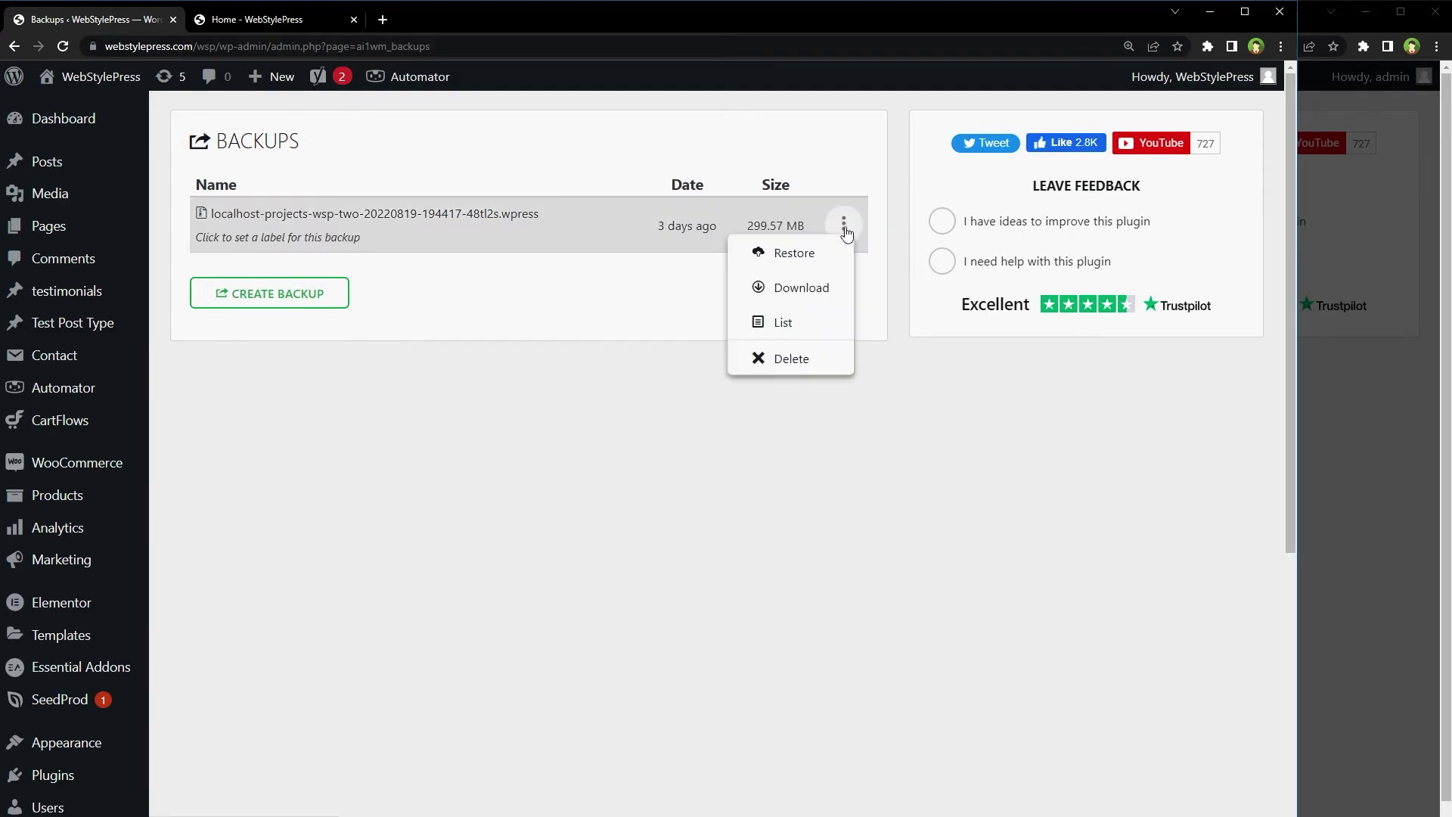
{"action": "right_click", "coordinate": [821, 291]}
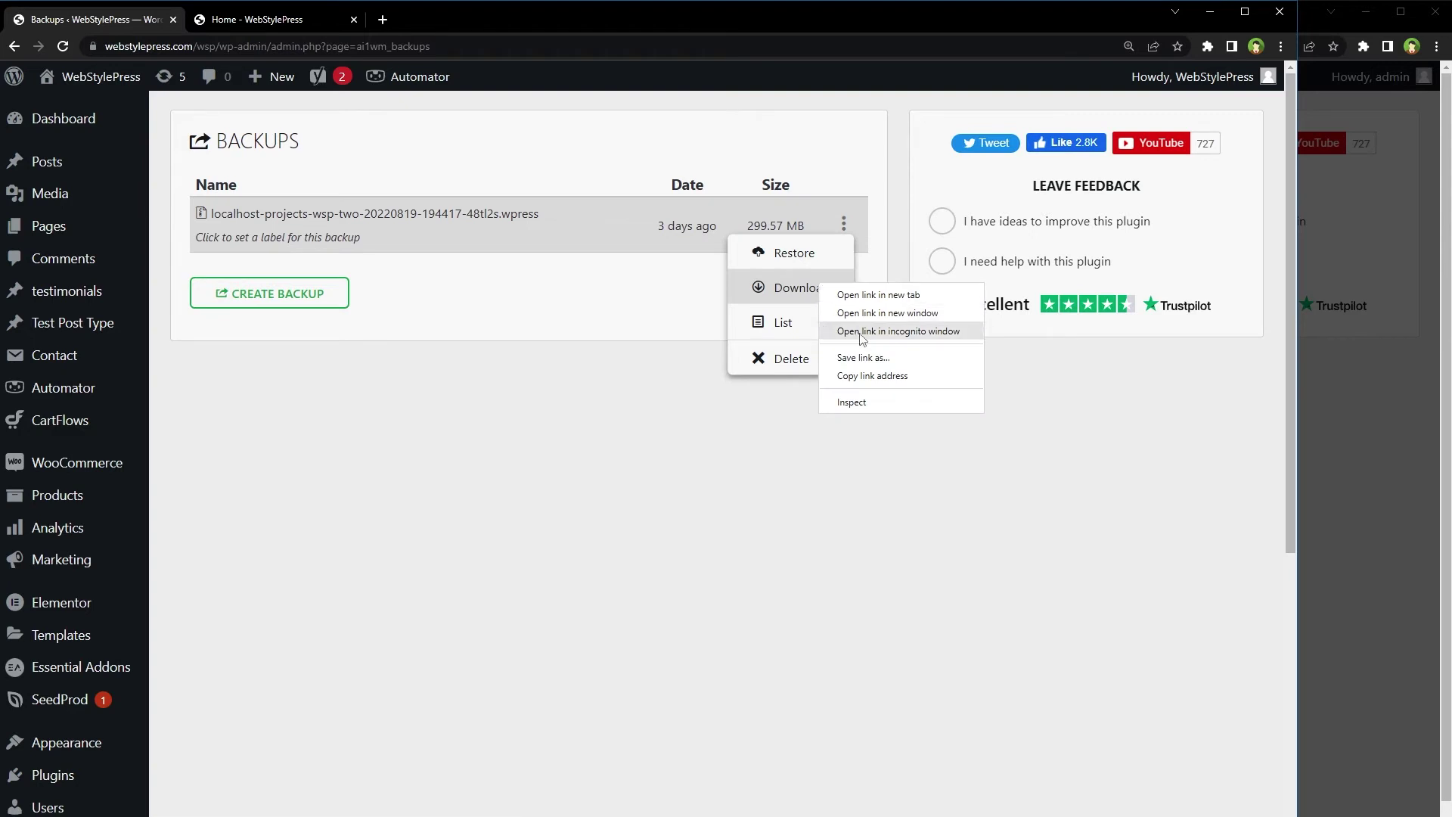
{"action": "left_click", "coordinate": [914, 378]}
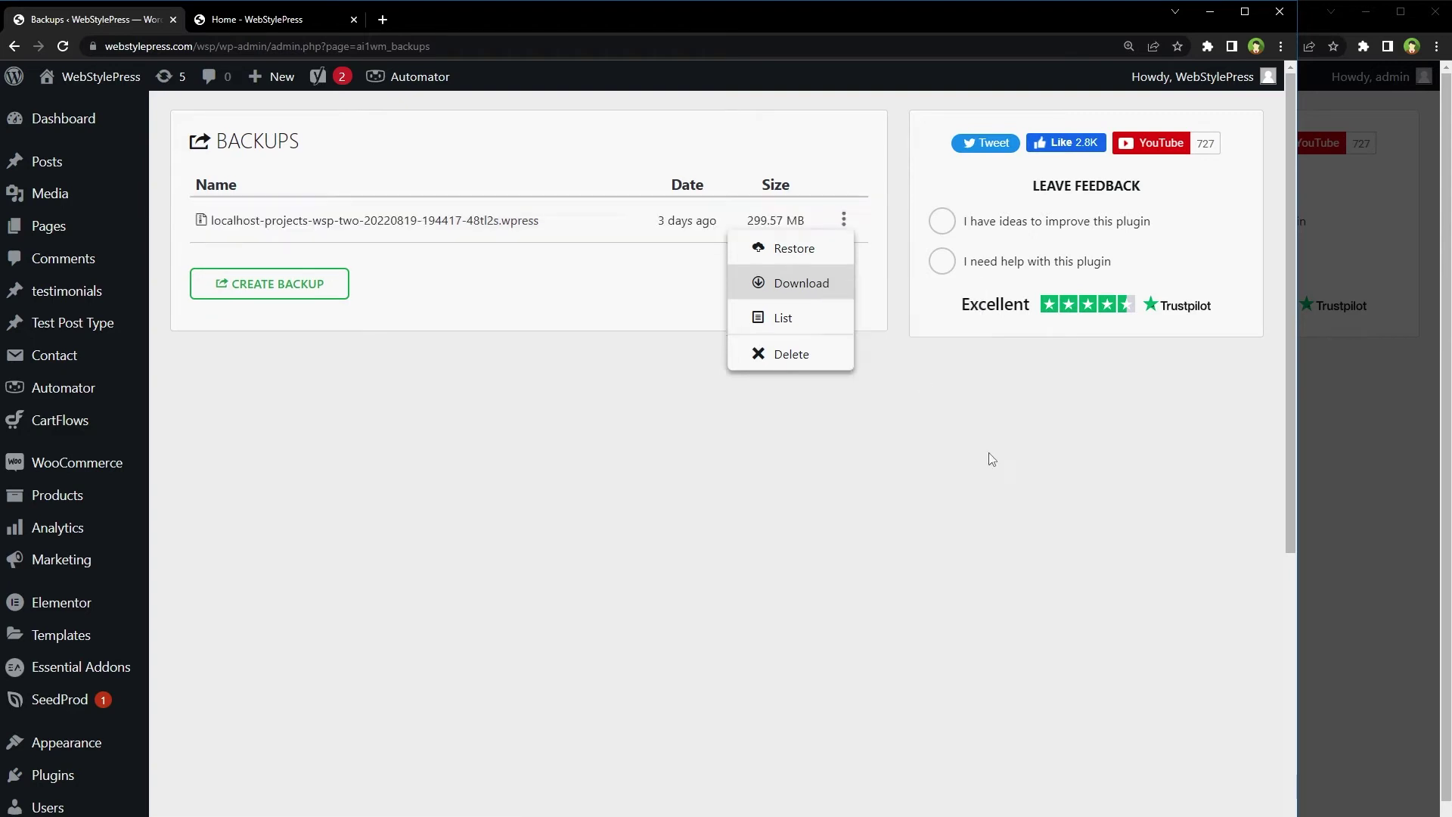
- Close the backup's action list, leaving the empty local URL-import prompt in view
{"action": "left_click", "coordinate": [1027, 526]}
{"action": "left_click", "coordinate": [843, 223]}
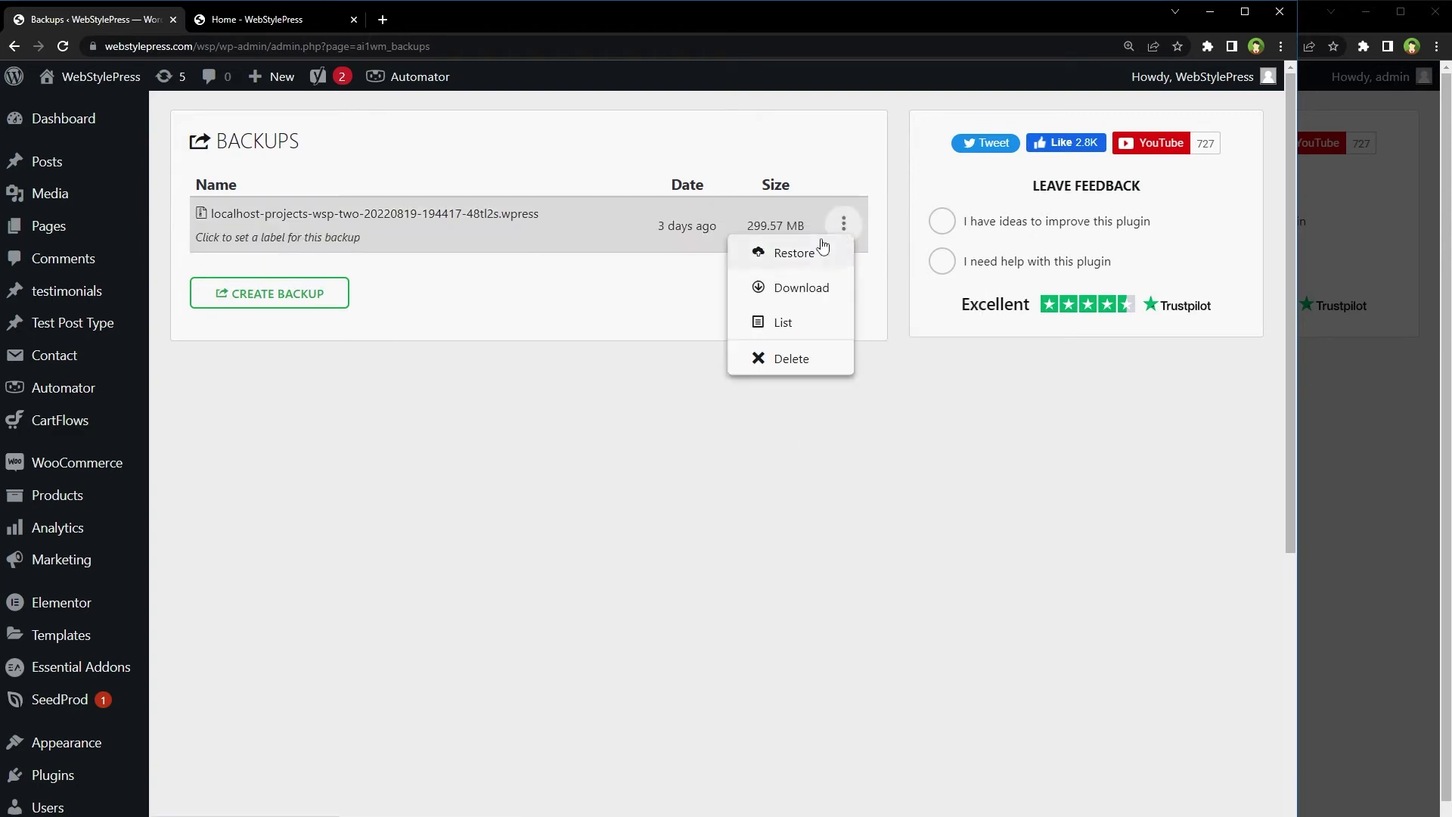
{"action": "left_click", "coordinate": [588, 508]}
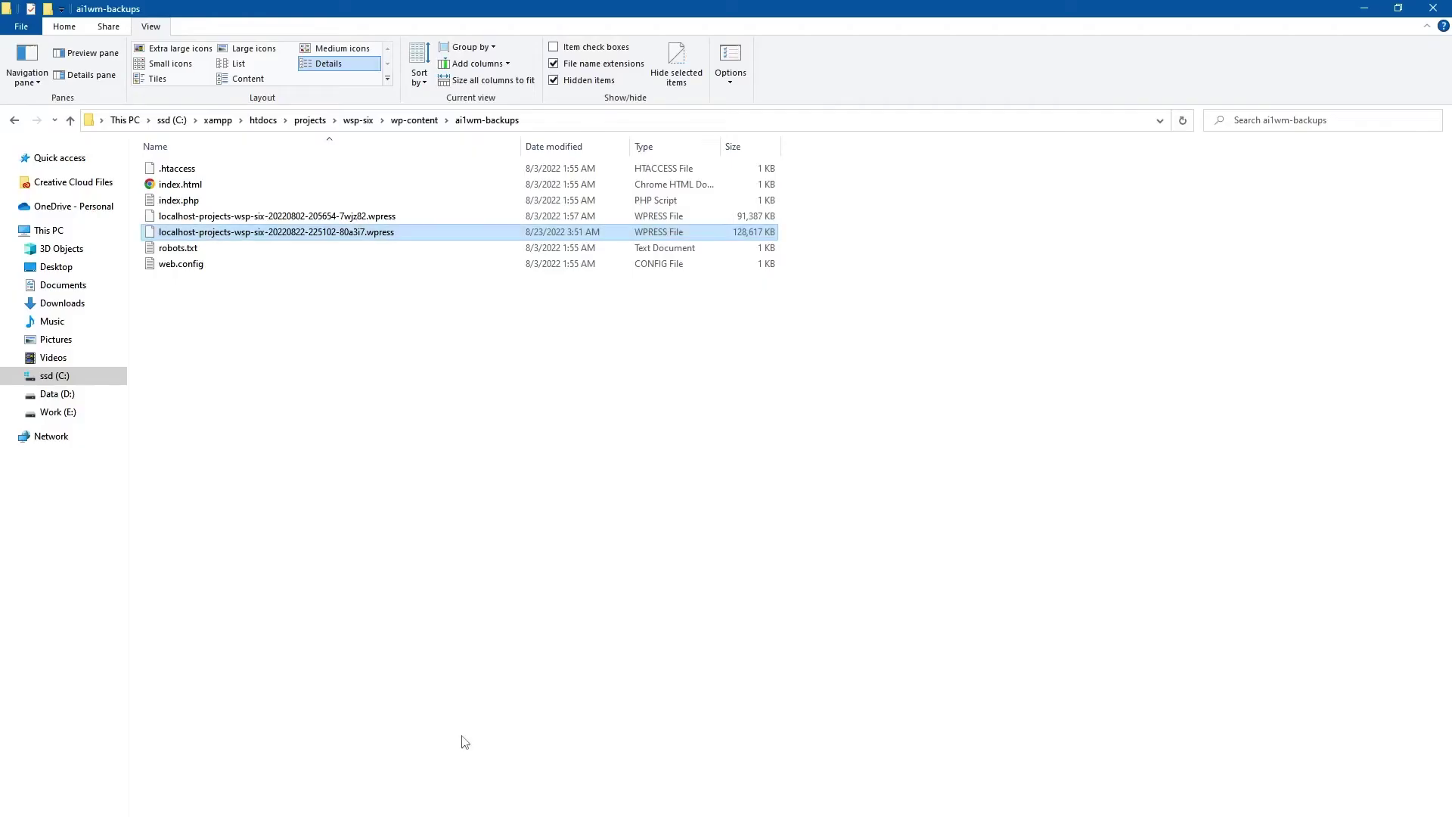
{"action": "left_click", "coordinate": [493, 588]}
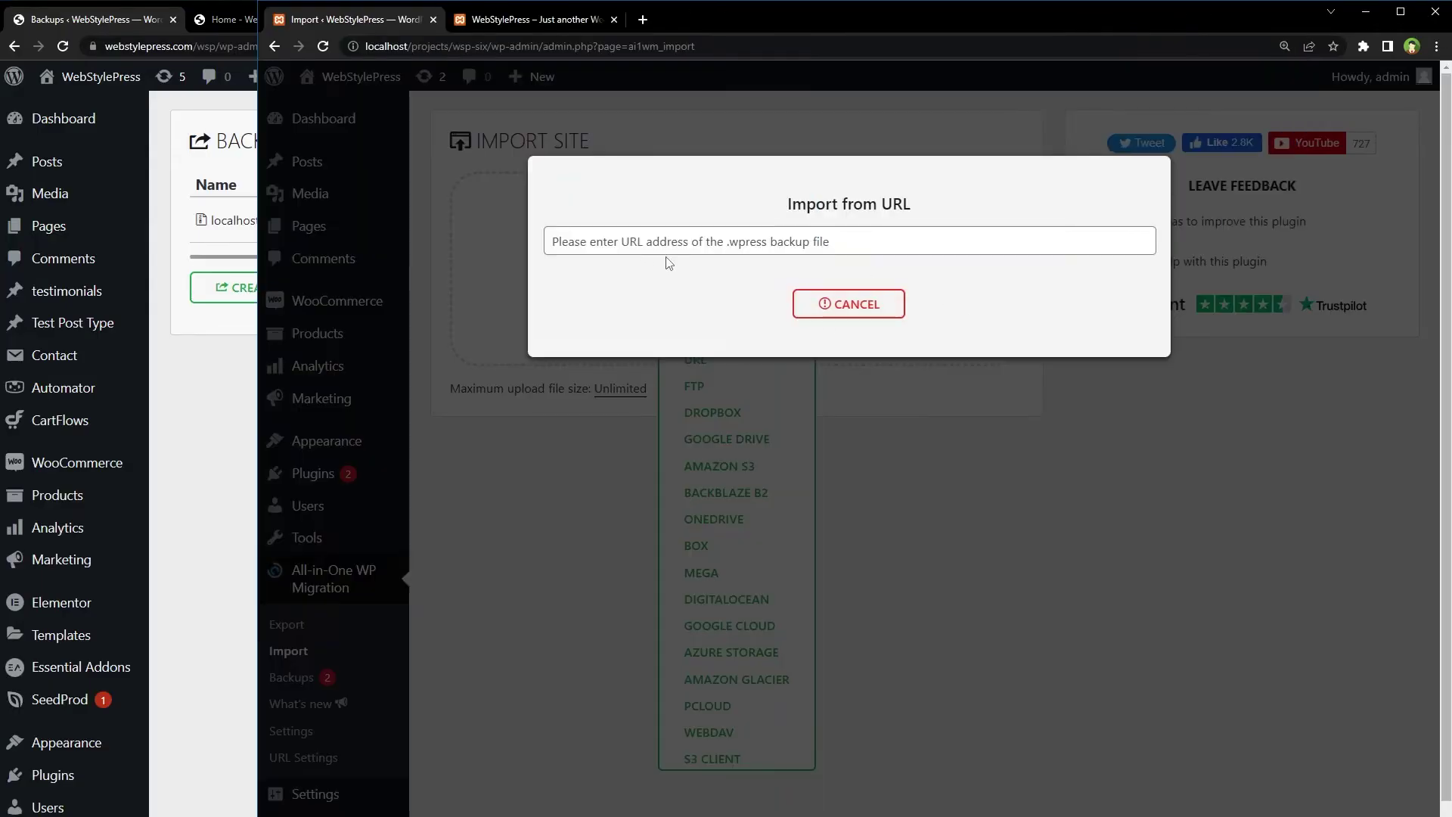
- Paste the wsp-two backup's webstylepress.com download link into the URL field and start importing
{"action": "left_click", "coordinate": [883, 233]}
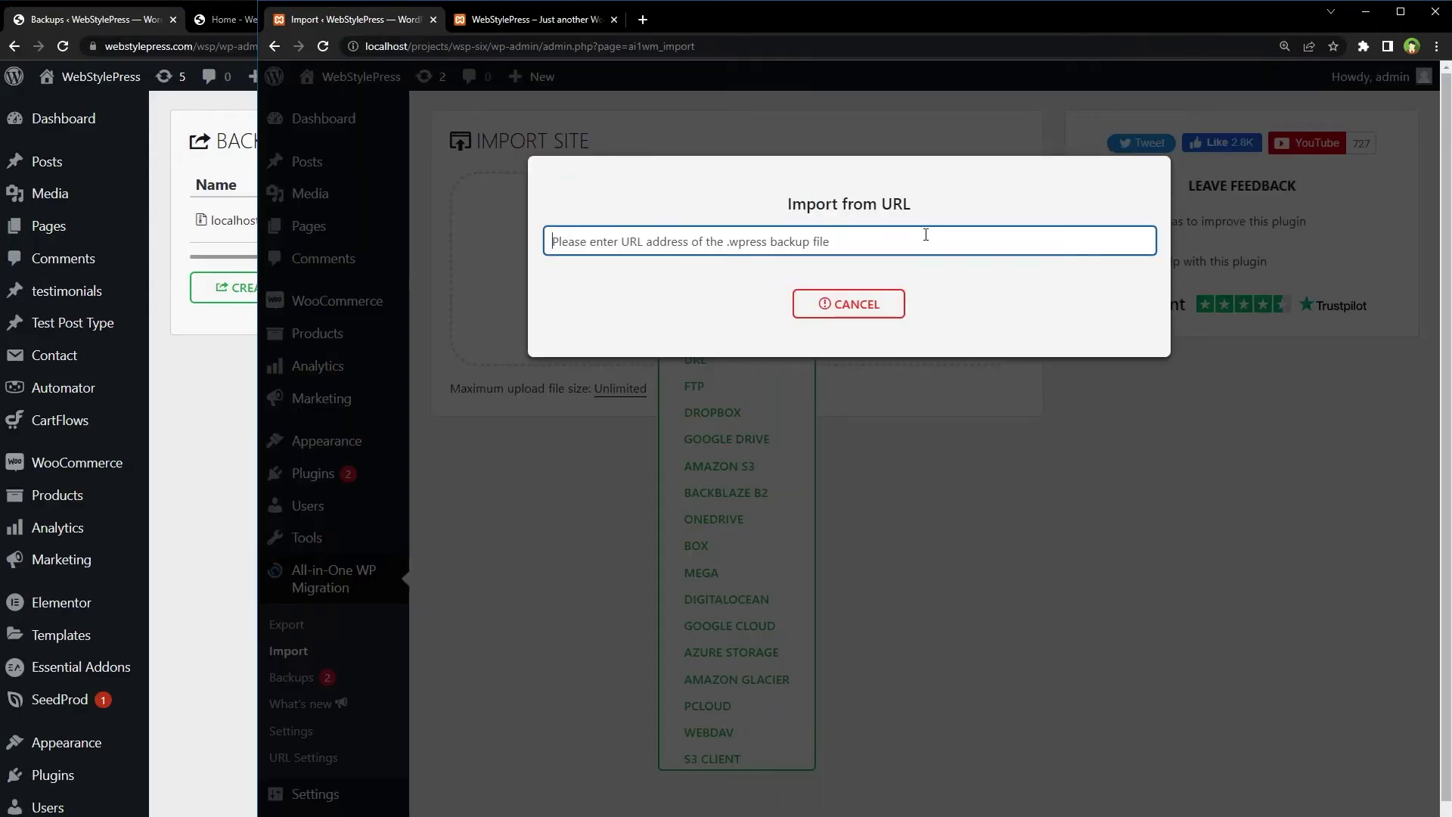
{"action": "key", "text": "ctrl+v"}
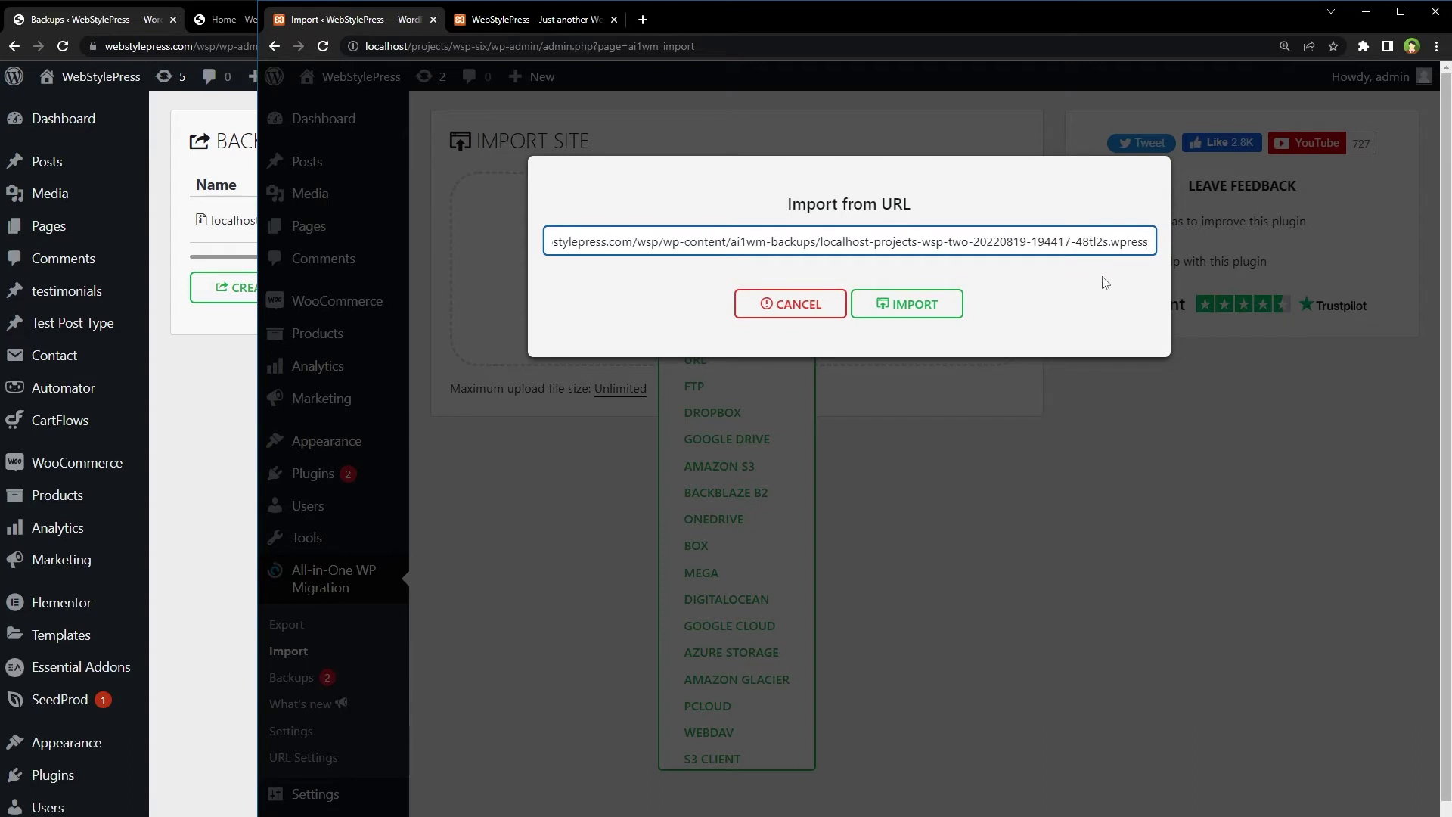
{"action": "key", "text": "Home"}
{"action": "key", "text": "ctrl+shift+Right"}
{"action": "key", "text": "ctrl+shift+Right"}
{"action": "key", "text": "ctrl+shift+Right"}
{"action": "key", "text": "ctrl+shift+Right"}
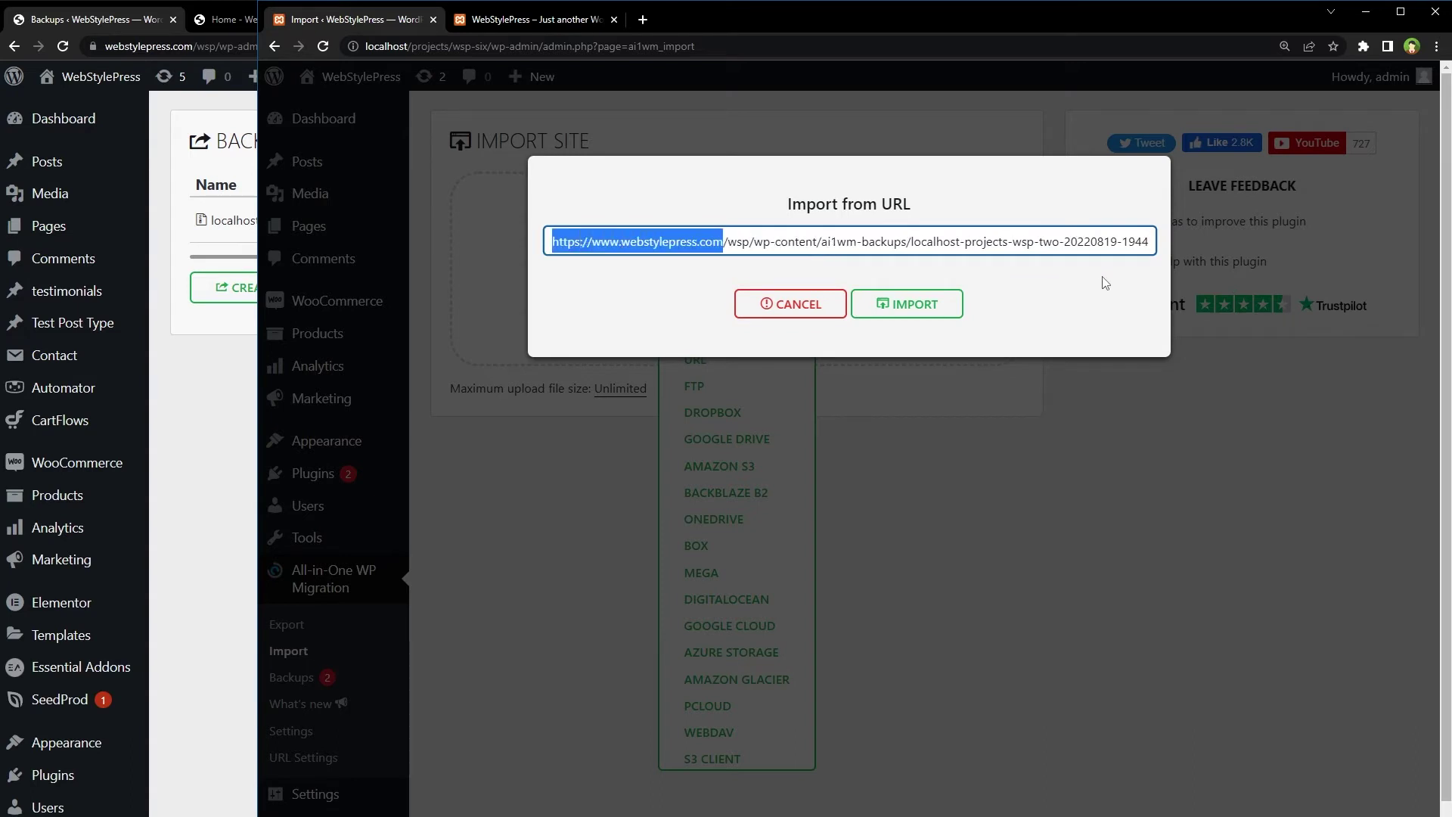
{"action": "key", "text": "ctrl+shift+Right"}
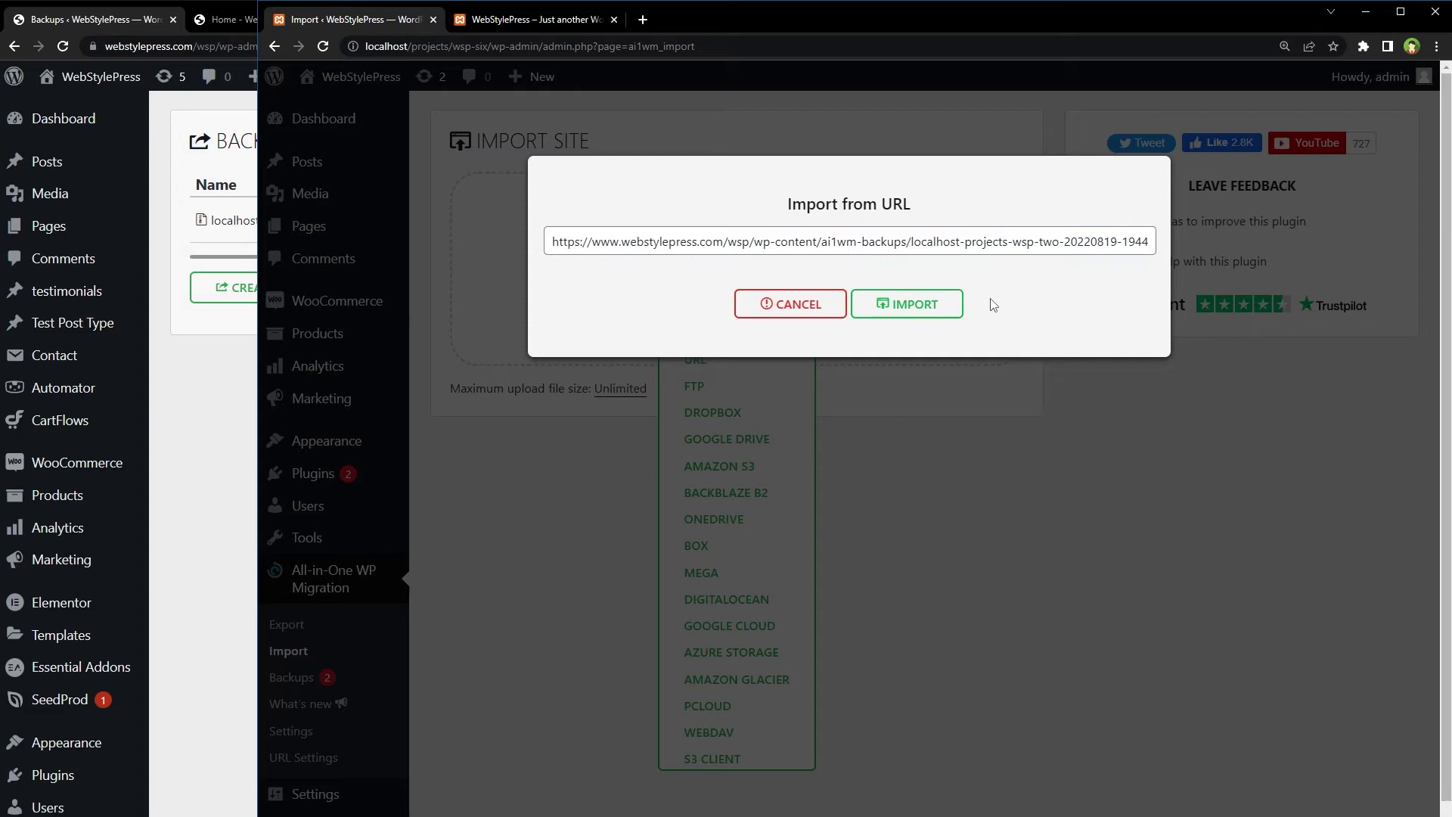
{"action": "left_click", "coordinate": [915, 304]}
{"action": "left_click", "coordinate": [529, 19]}
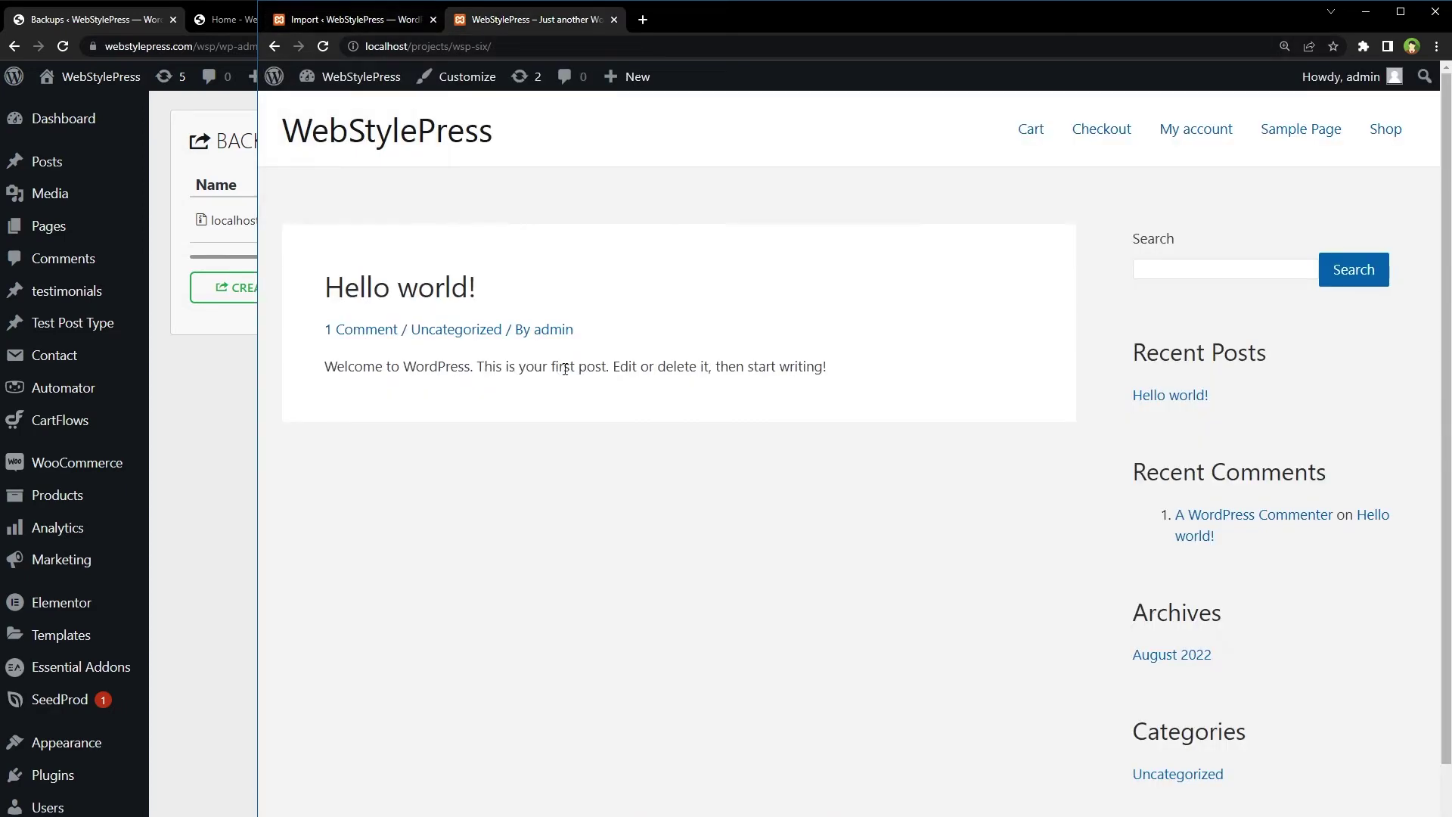
- Browse the live Organic Store homepage while the import runs, then return to the overwrite warning
{"action": "left_click", "coordinate": [224, 436]}
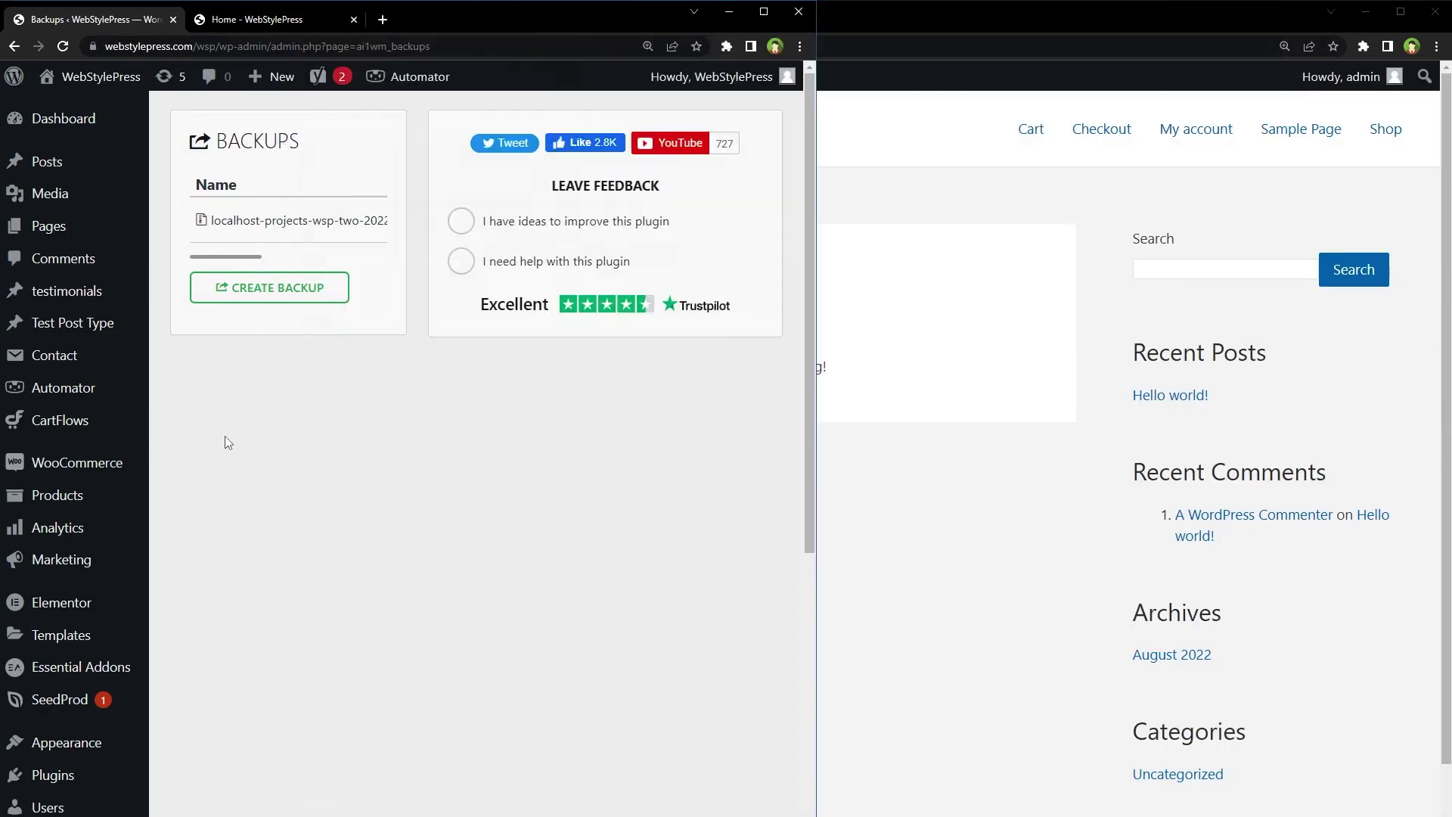
{"action": "left_click", "coordinate": [295, 17]}
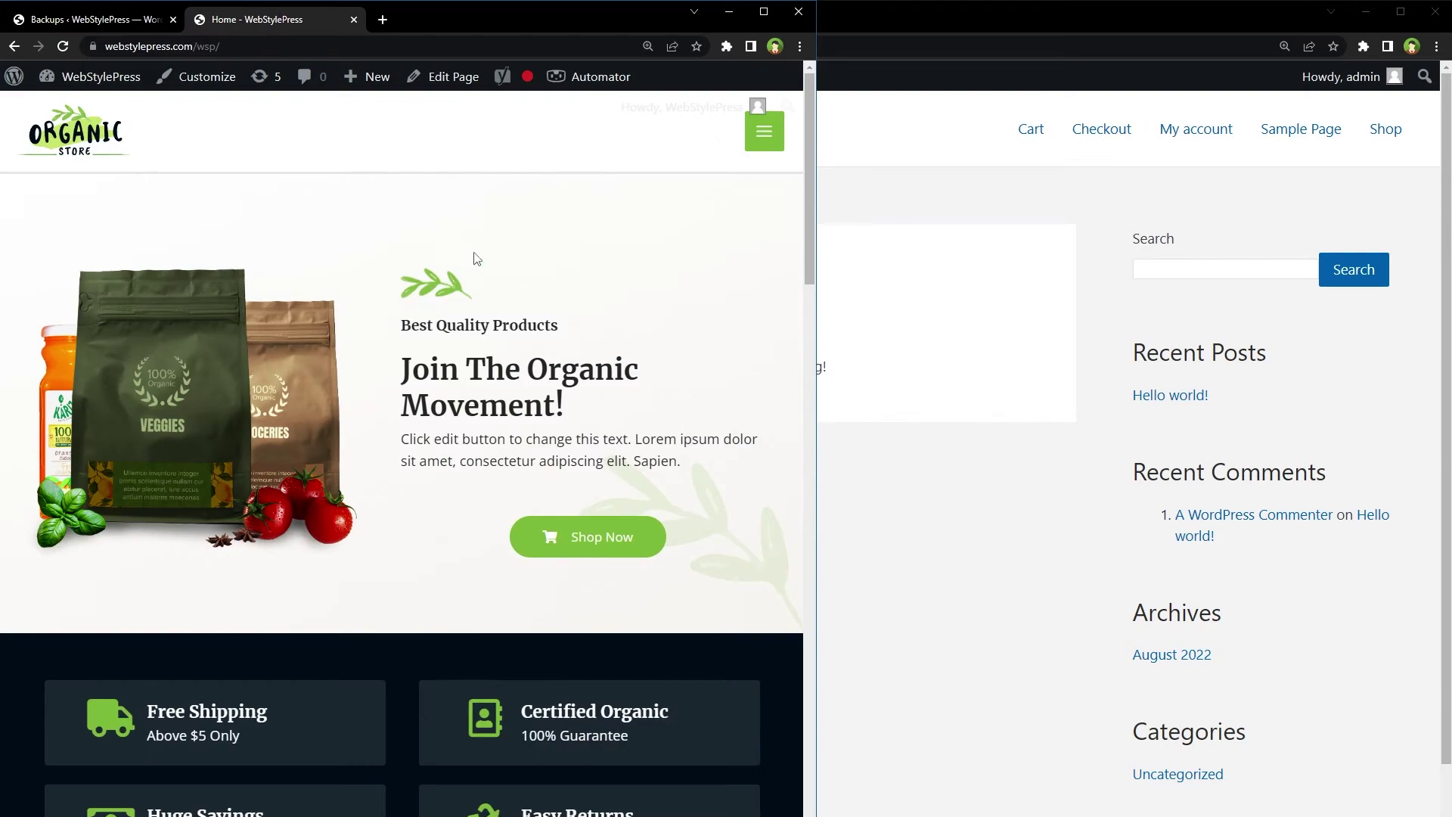
{"action": "scroll", "coordinate": [461, 317], "scroll_direction": "down", "scroll_amount": 5}
{"action": "scroll", "coordinate": [647, 430], "scroll_direction": "down", "scroll_amount": 5}
{"action": "scroll", "coordinate": [648, 429], "scroll_direction": "down", "scroll_amount": 5}
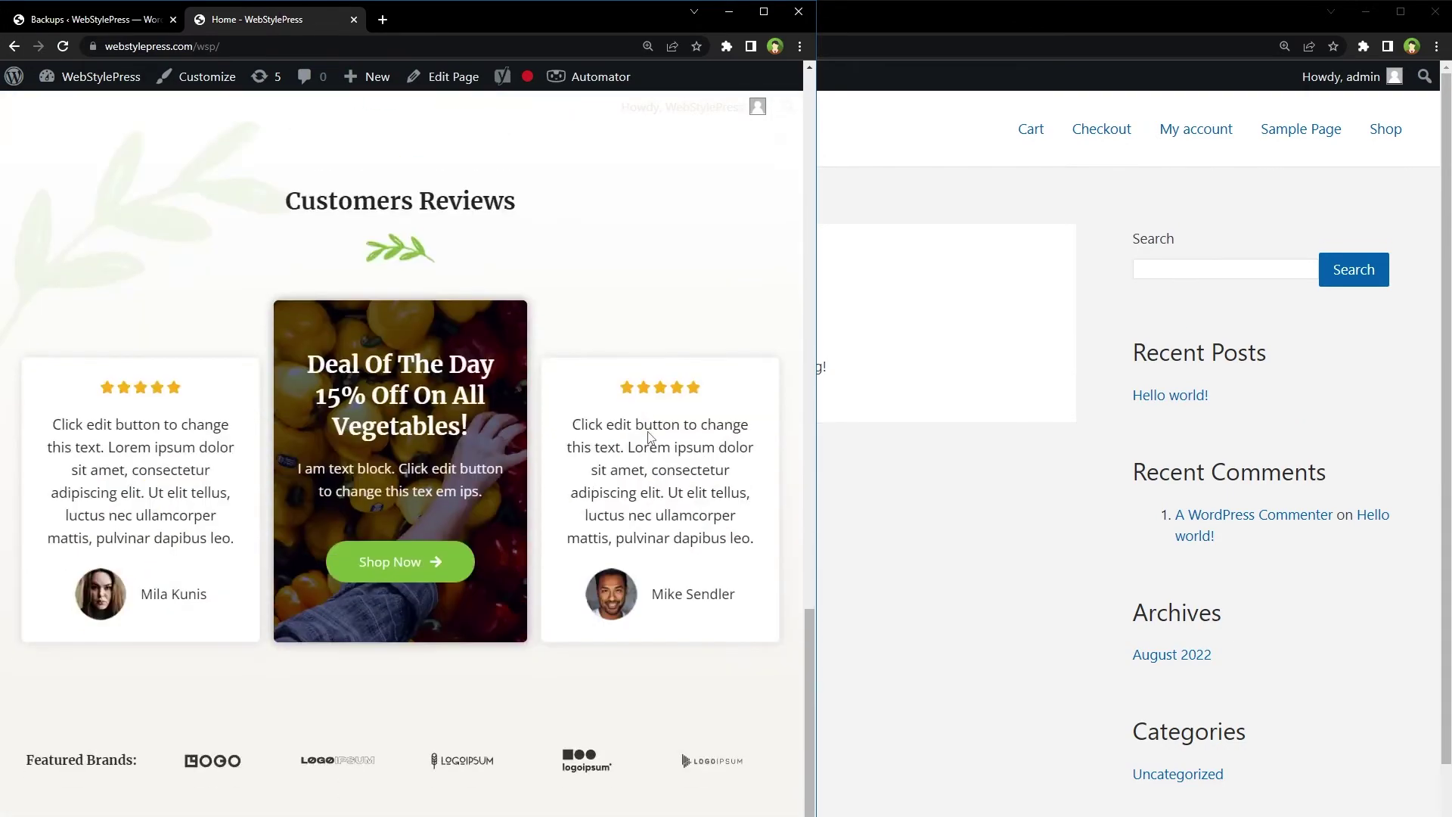
{"action": "scroll", "coordinate": [647, 431], "scroll_direction": "up", "scroll_amount": 10}
{"action": "scroll", "coordinate": [647, 431], "scroll_direction": "up", "scroll_amount": 10}
{"action": "key", "text": "alt+Tab"}
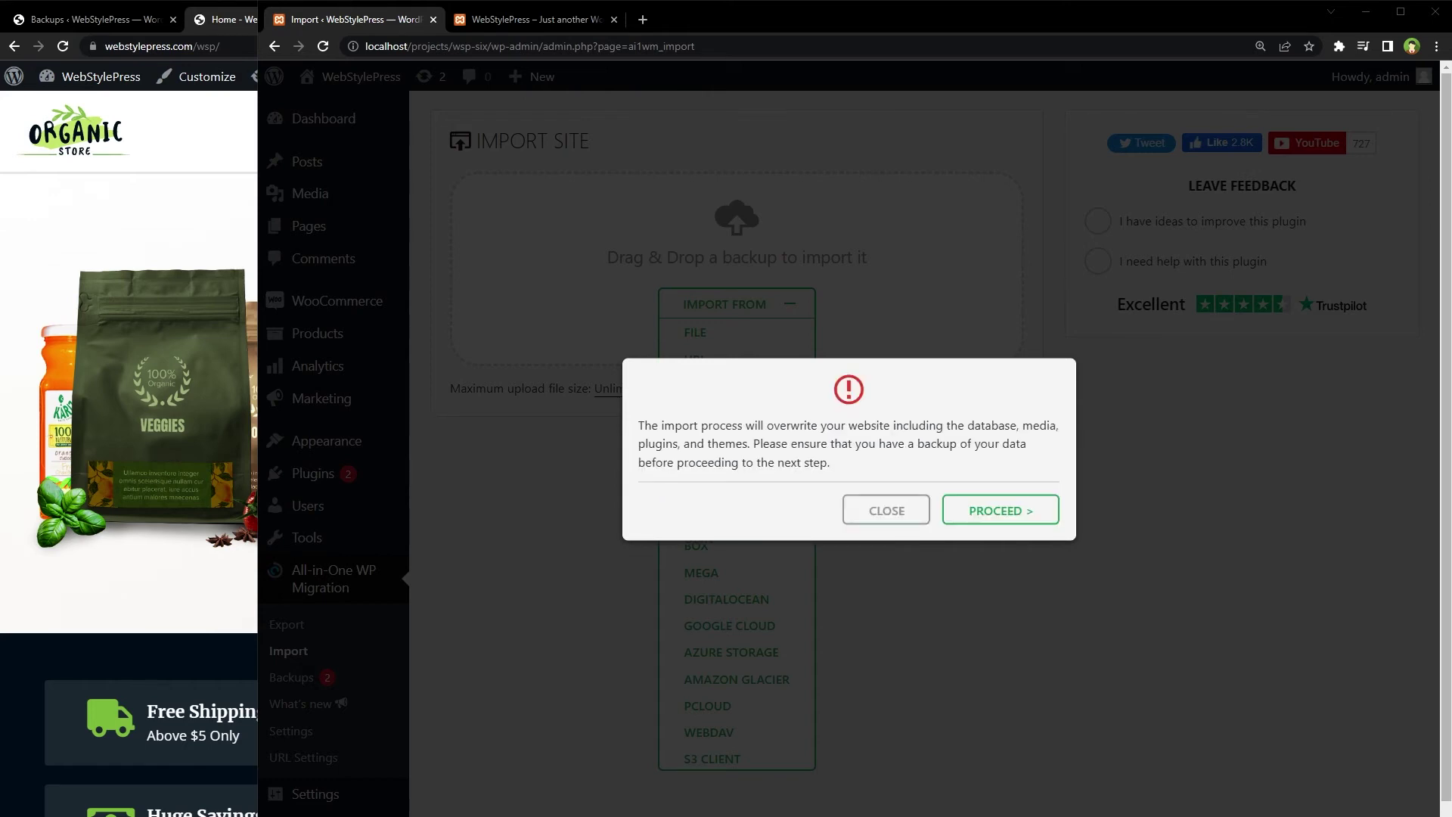
- Highlight the database and themes overwrite wording, then proceed with the import
{"action": "double_click", "coordinate": [677, 424]}
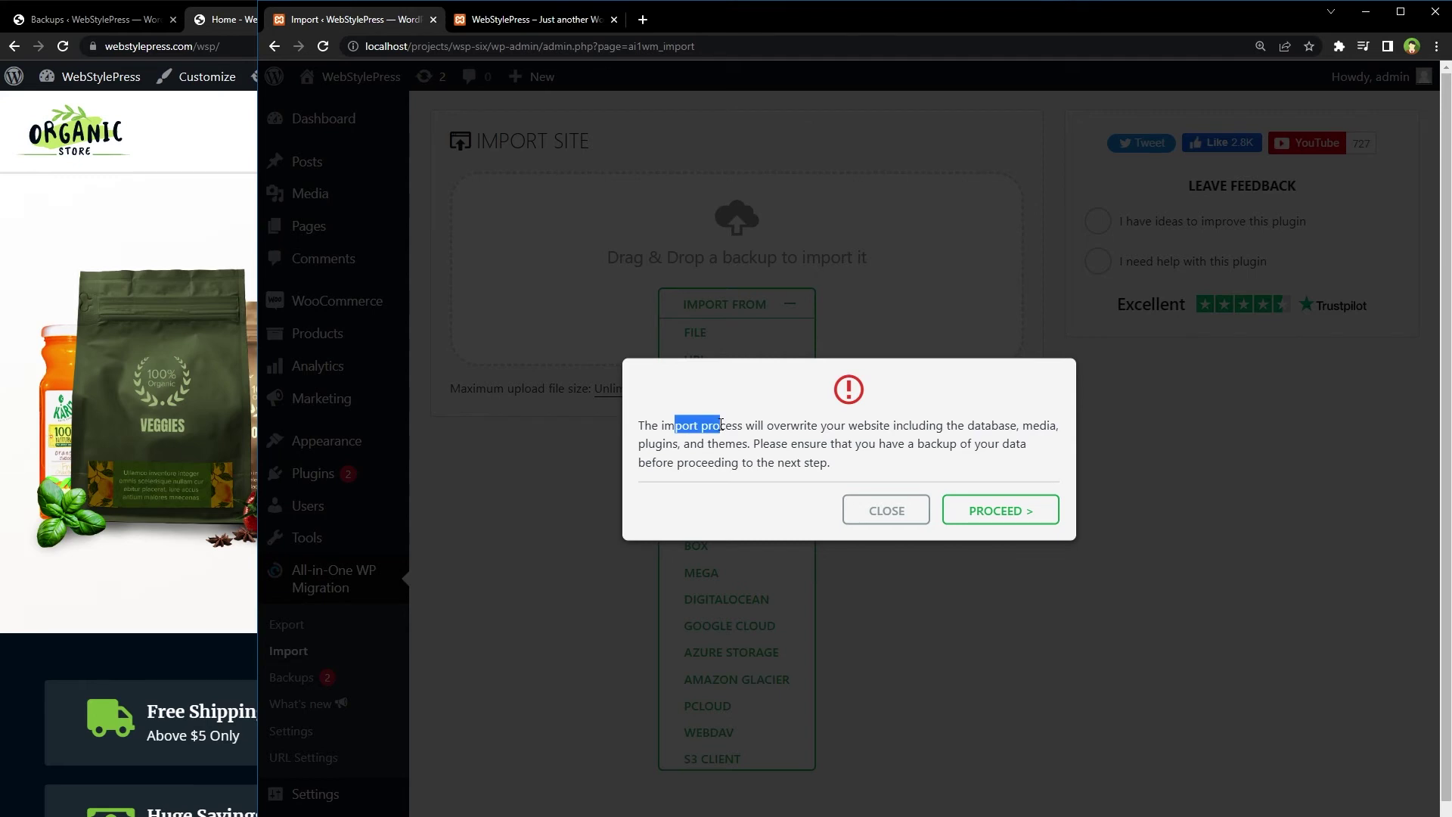
{"action": "double_click", "coordinate": [783, 426]}
{"action": "left_click", "coordinate": [878, 424]}
{"action": "double_click", "coordinate": [985, 427]}
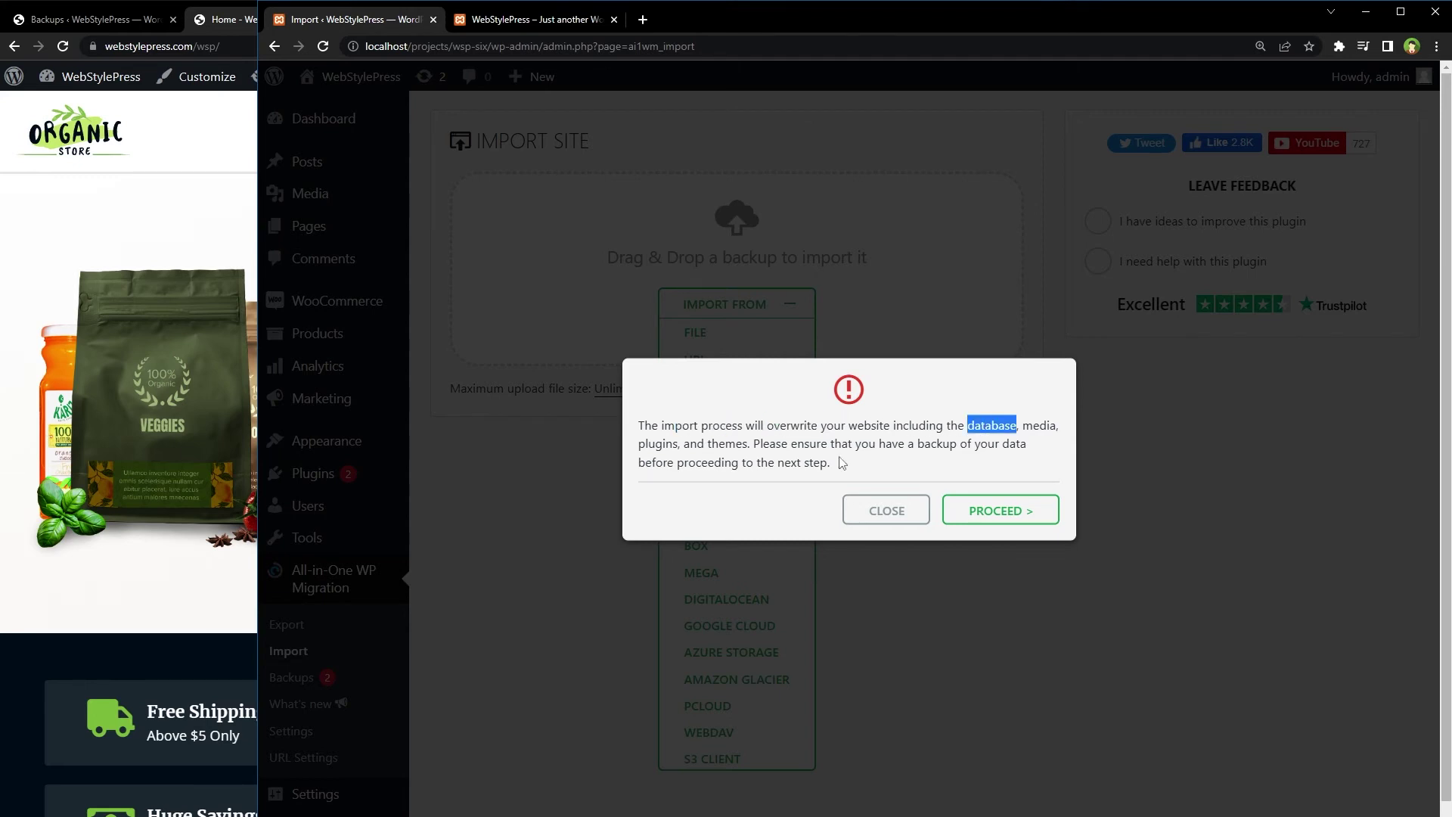
{"action": "double_click", "coordinate": [735, 443]}
{"action": "left_click_drag", "start_coordinate": [803, 444], "coordinate": [982, 444]}
{"action": "left_click", "coordinate": [982, 444]}
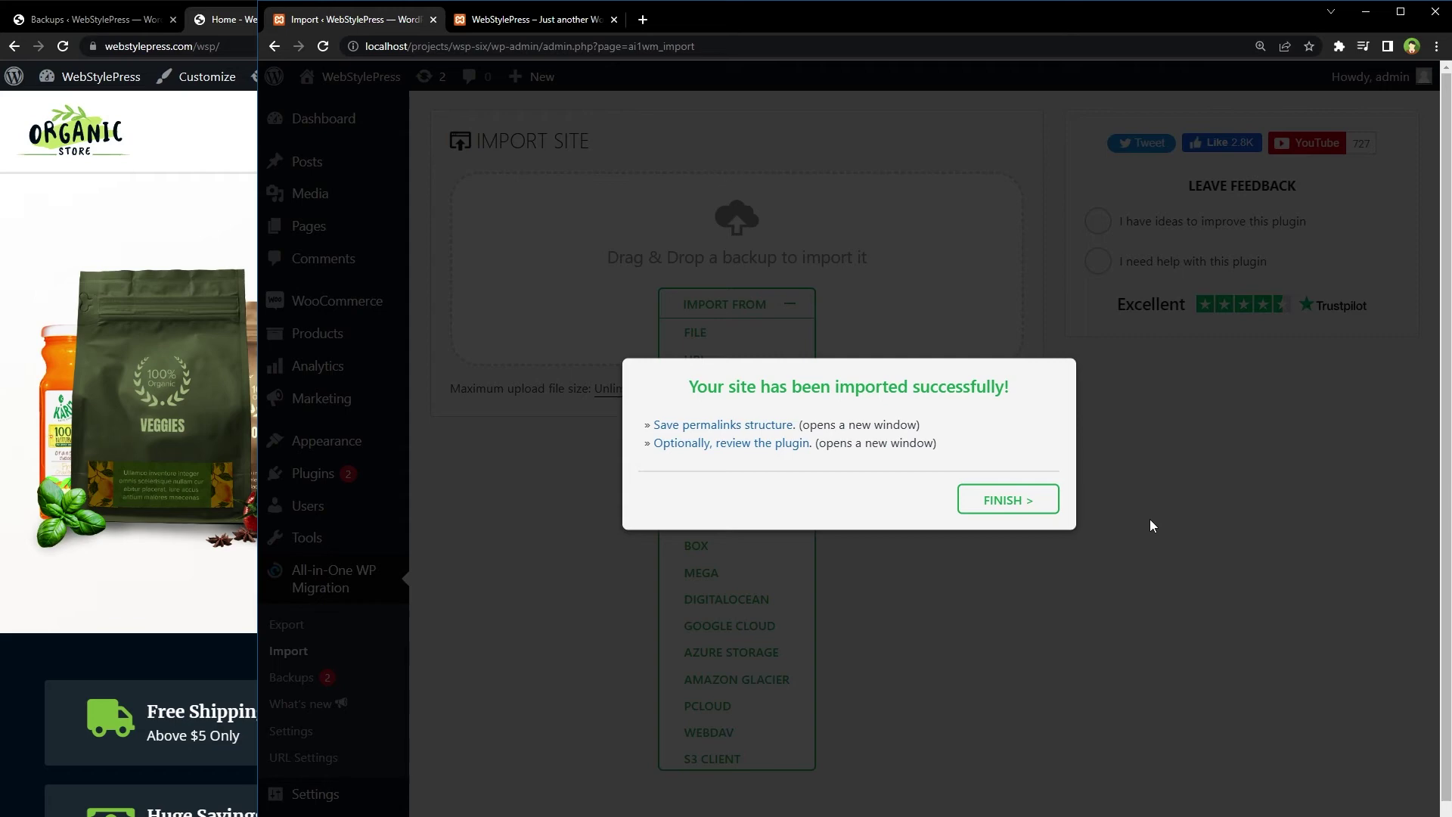
{"action": "left_click", "coordinate": [1009, 499]}
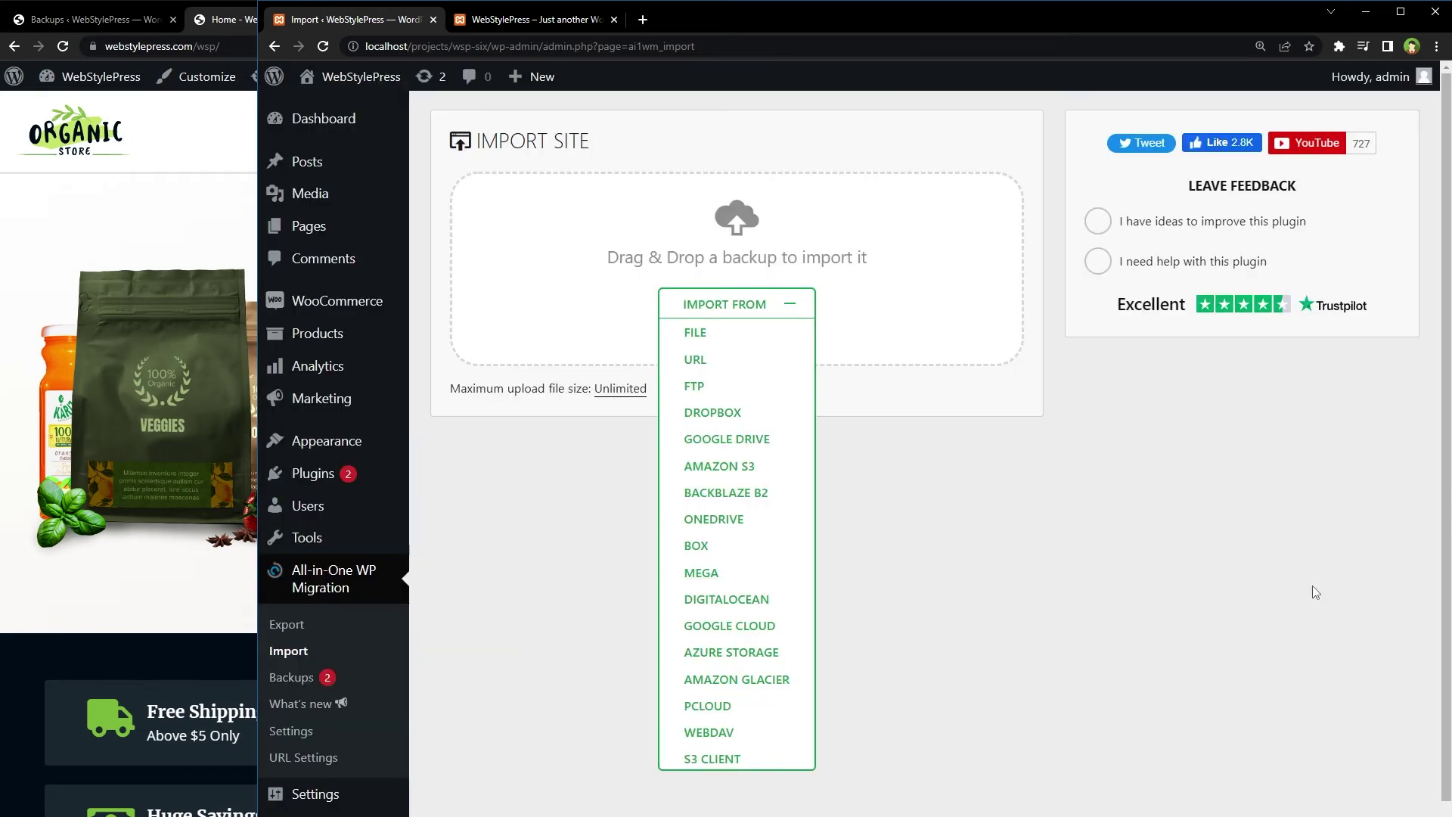
{"action": "left_click", "coordinate": [514, 31]}
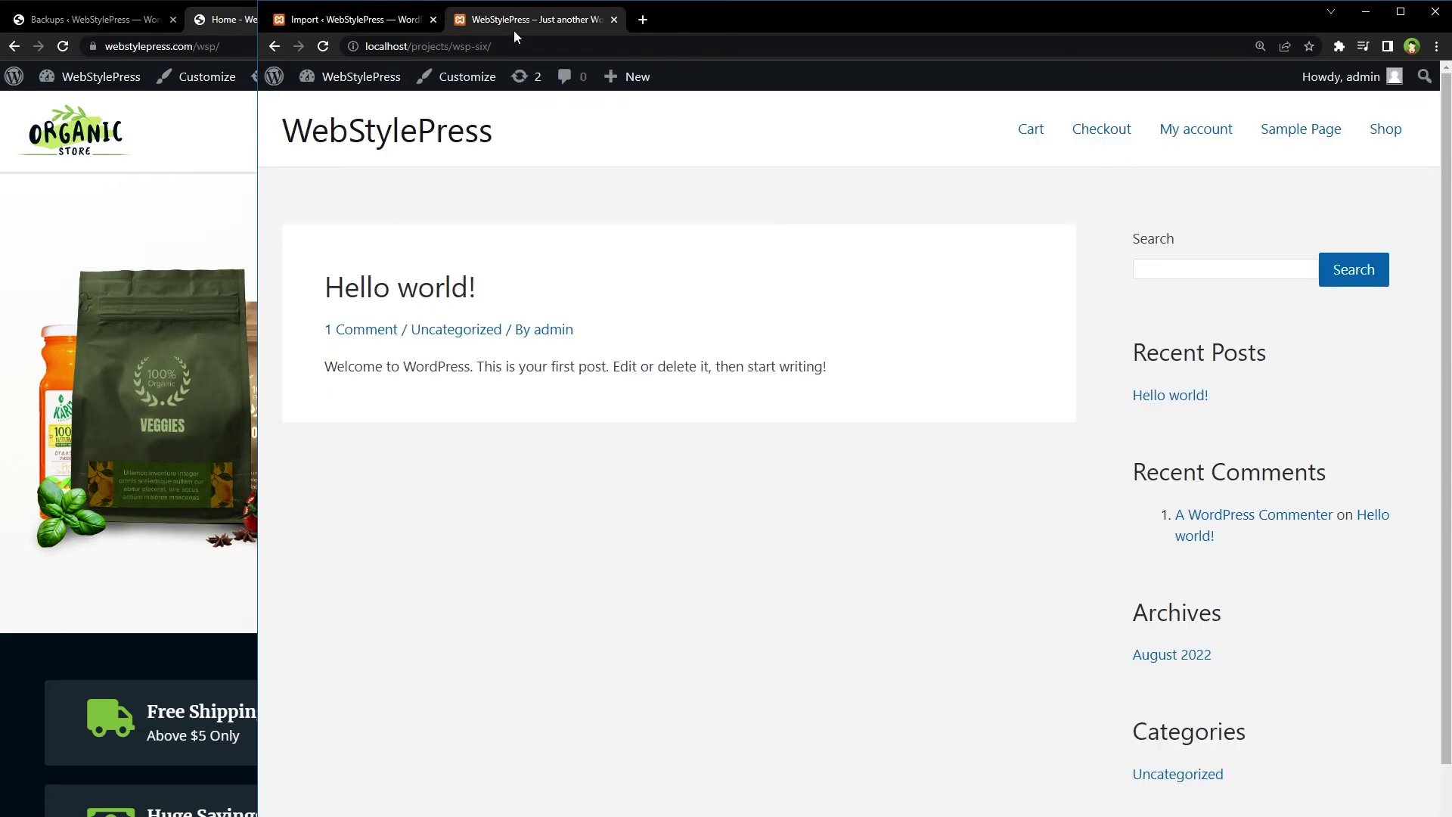
{"action": "left_click", "coordinate": [43, 207]}
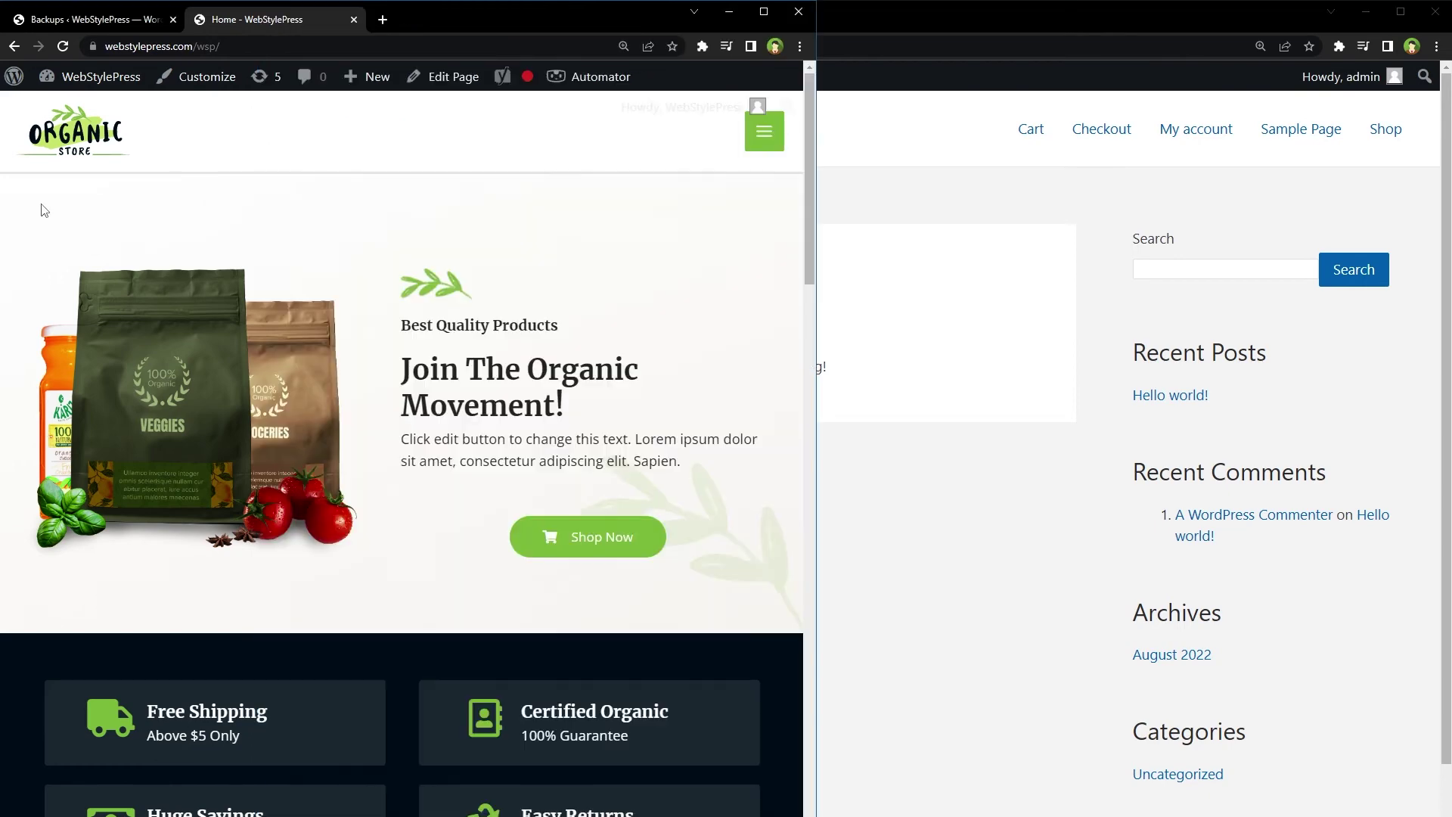
{"action": "left_click", "coordinate": [917, 211]}
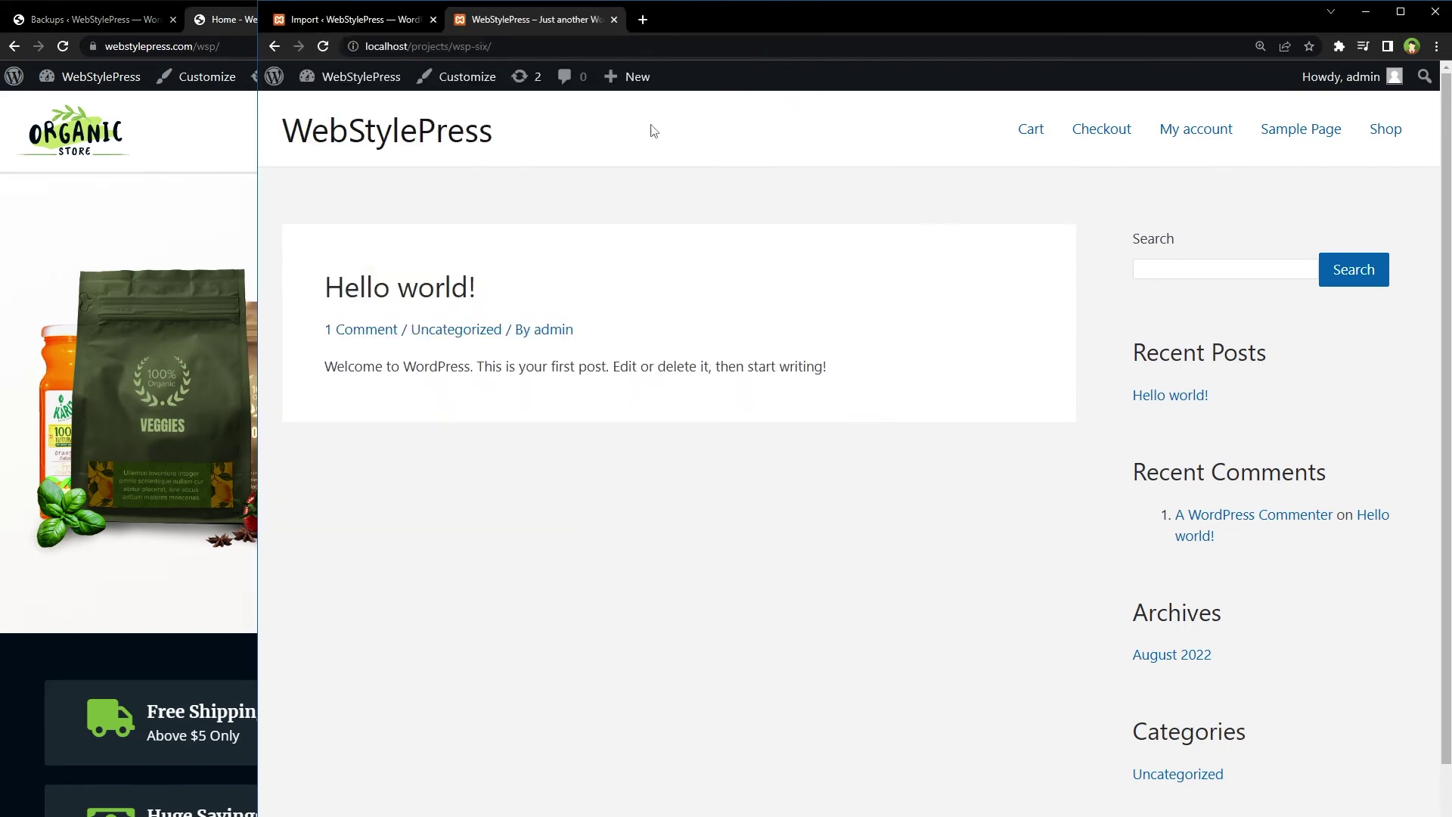
{"action": "left_click", "coordinate": [388, 28]}
{"action": "scroll", "coordinate": [502, 557], "scroll_direction": "down", "scroll_amount": 1}
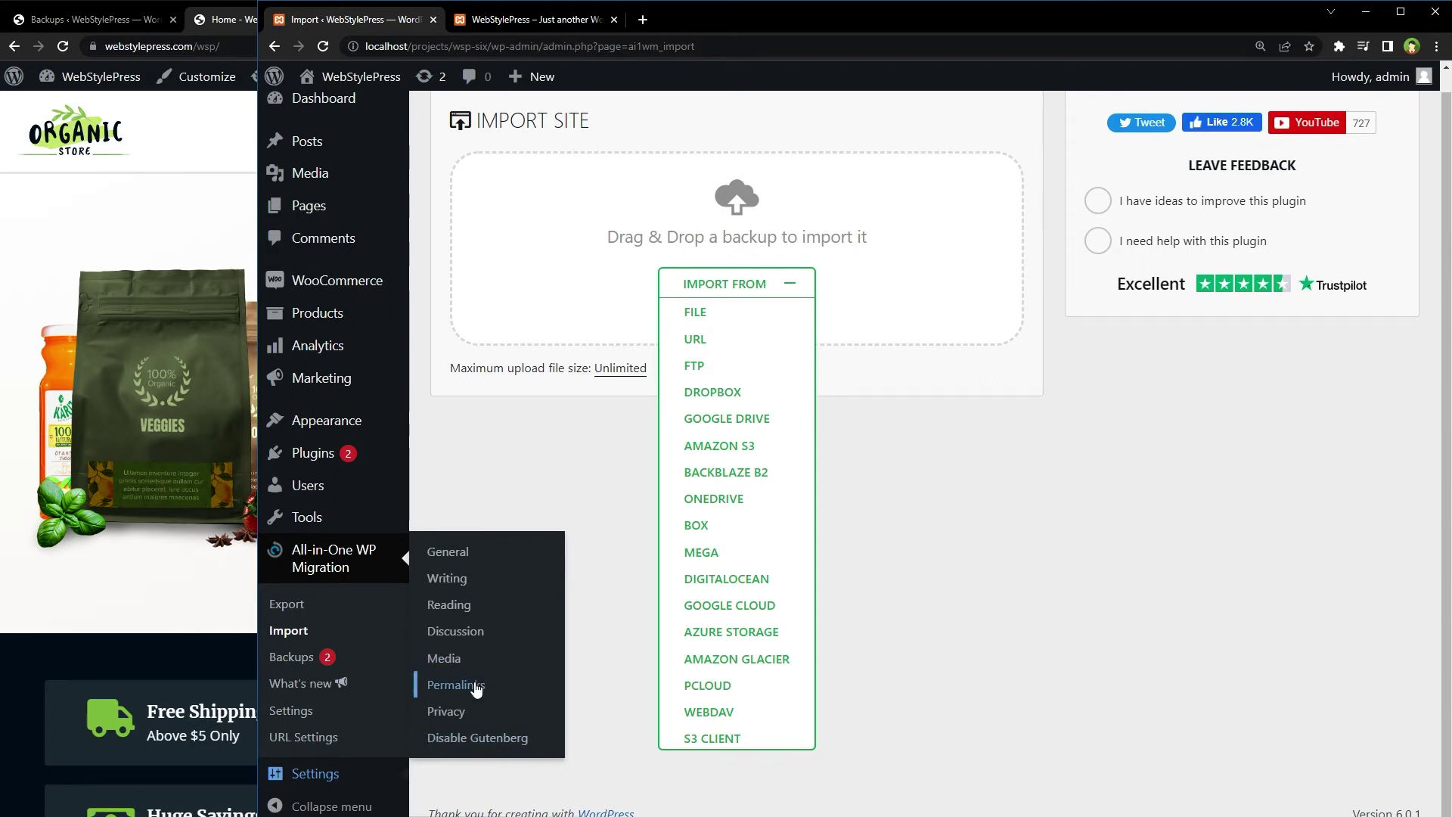
{"action": "left_click", "coordinate": [476, 685]}
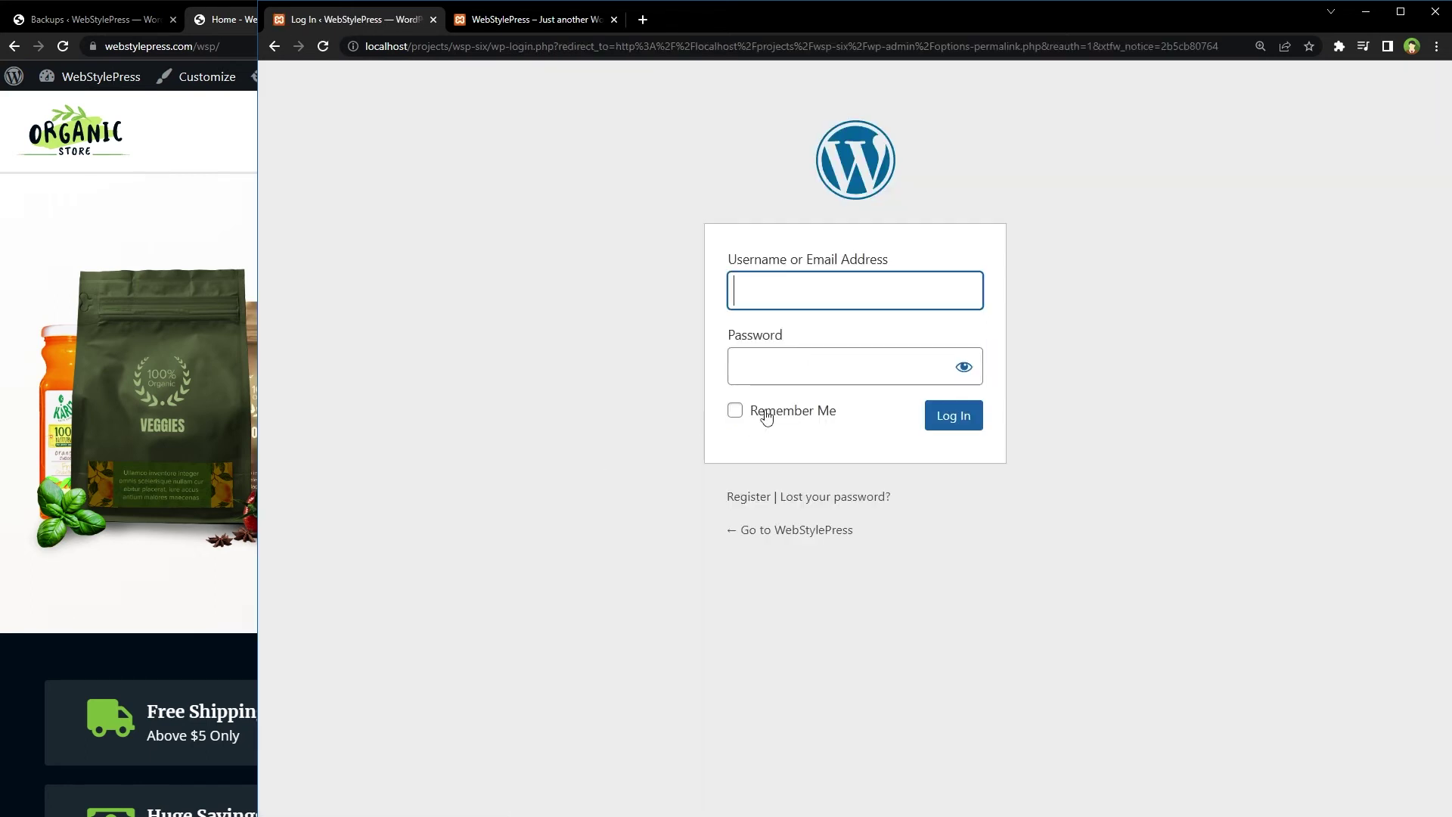
{"action": "key", "text": "Tab"}
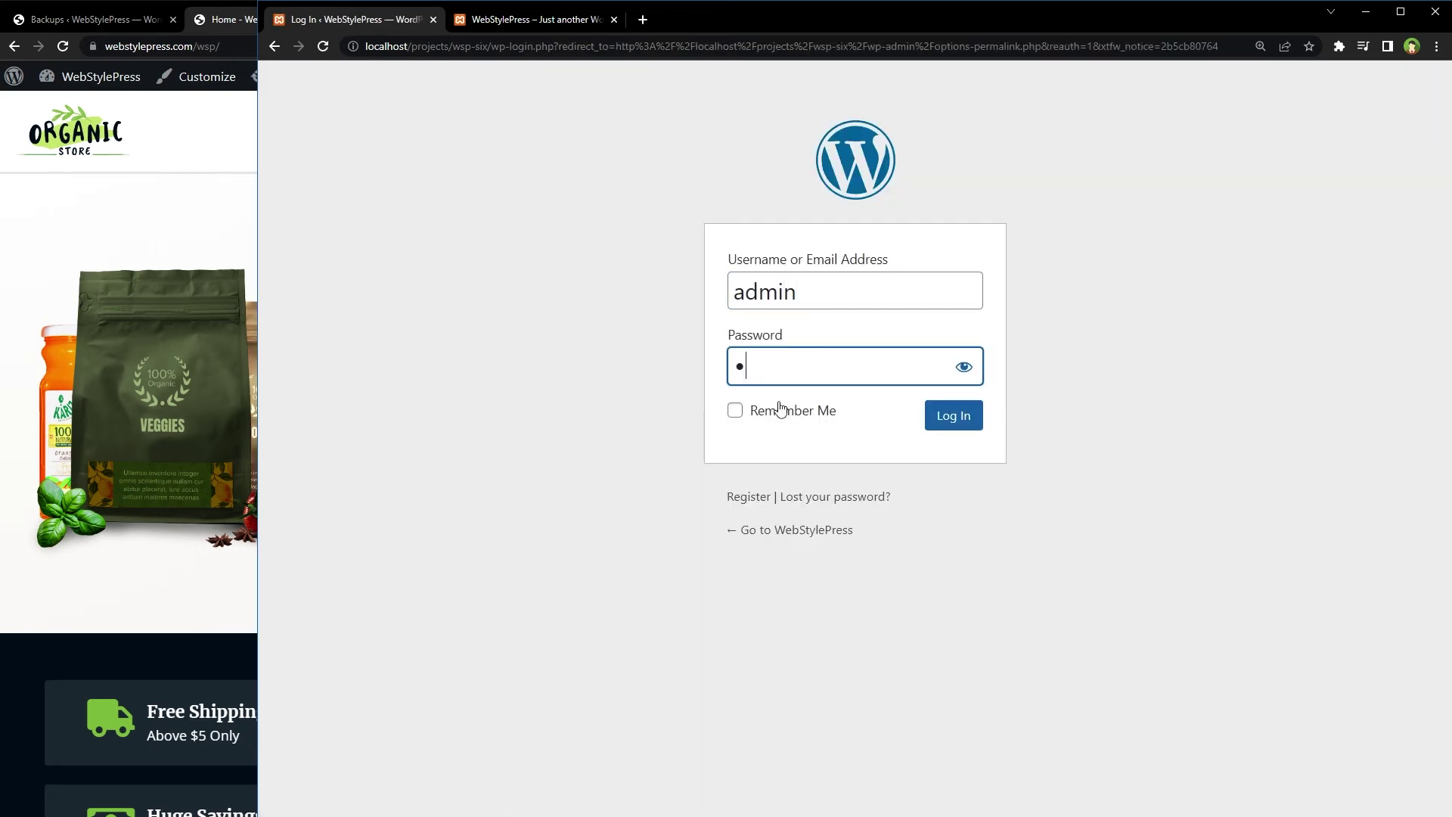
{"action": "key", "text": "Return"}
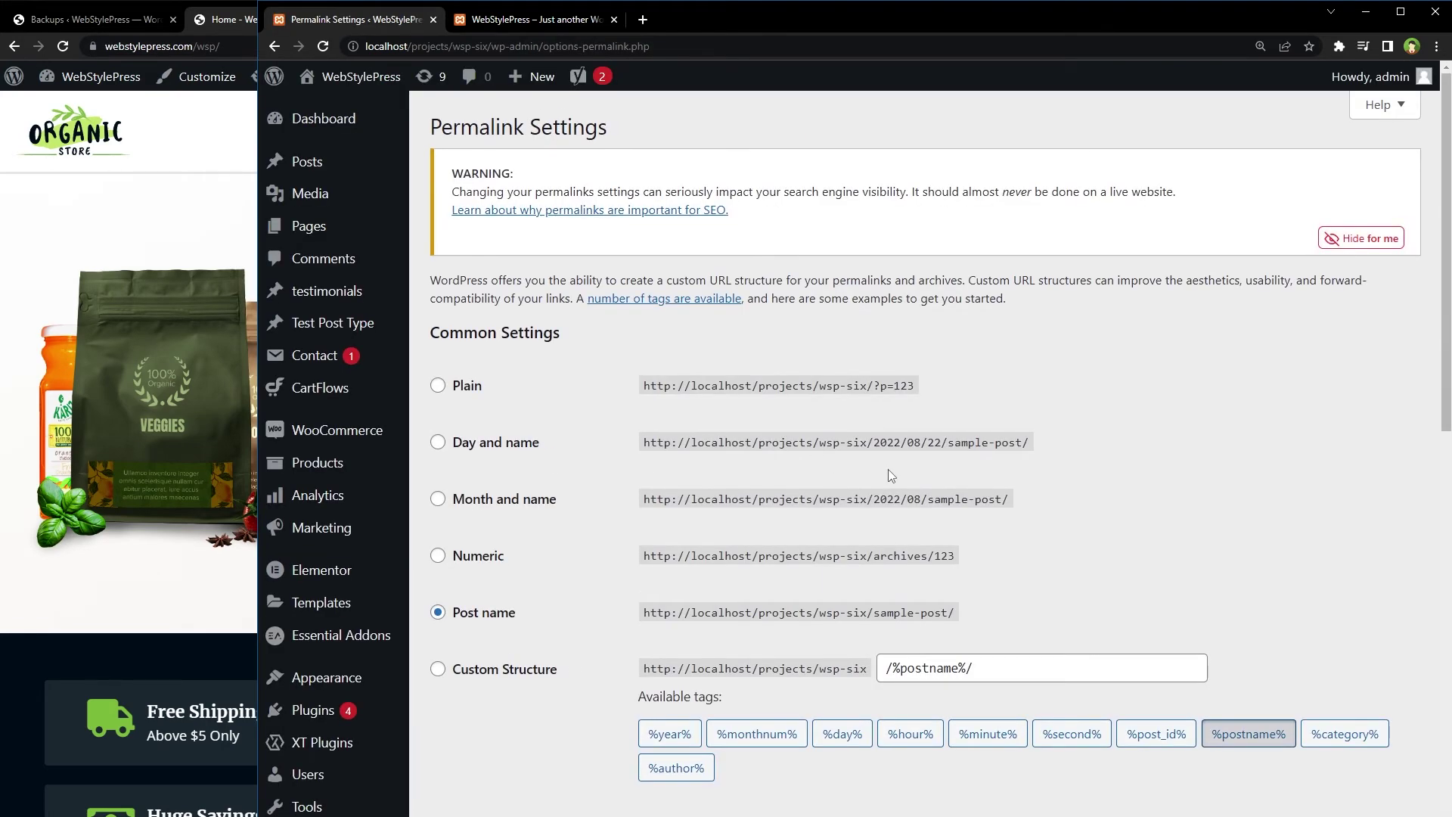
{"action": "scroll", "coordinate": [889, 475], "scroll_direction": "down", "scroll_amount": 2}
{"action": "scroll", "coordinate": [890, 475], "scroll_direction": "down", "scroll_amount": 8}
{"action": "left_click", "coordinate": [508, 735]}
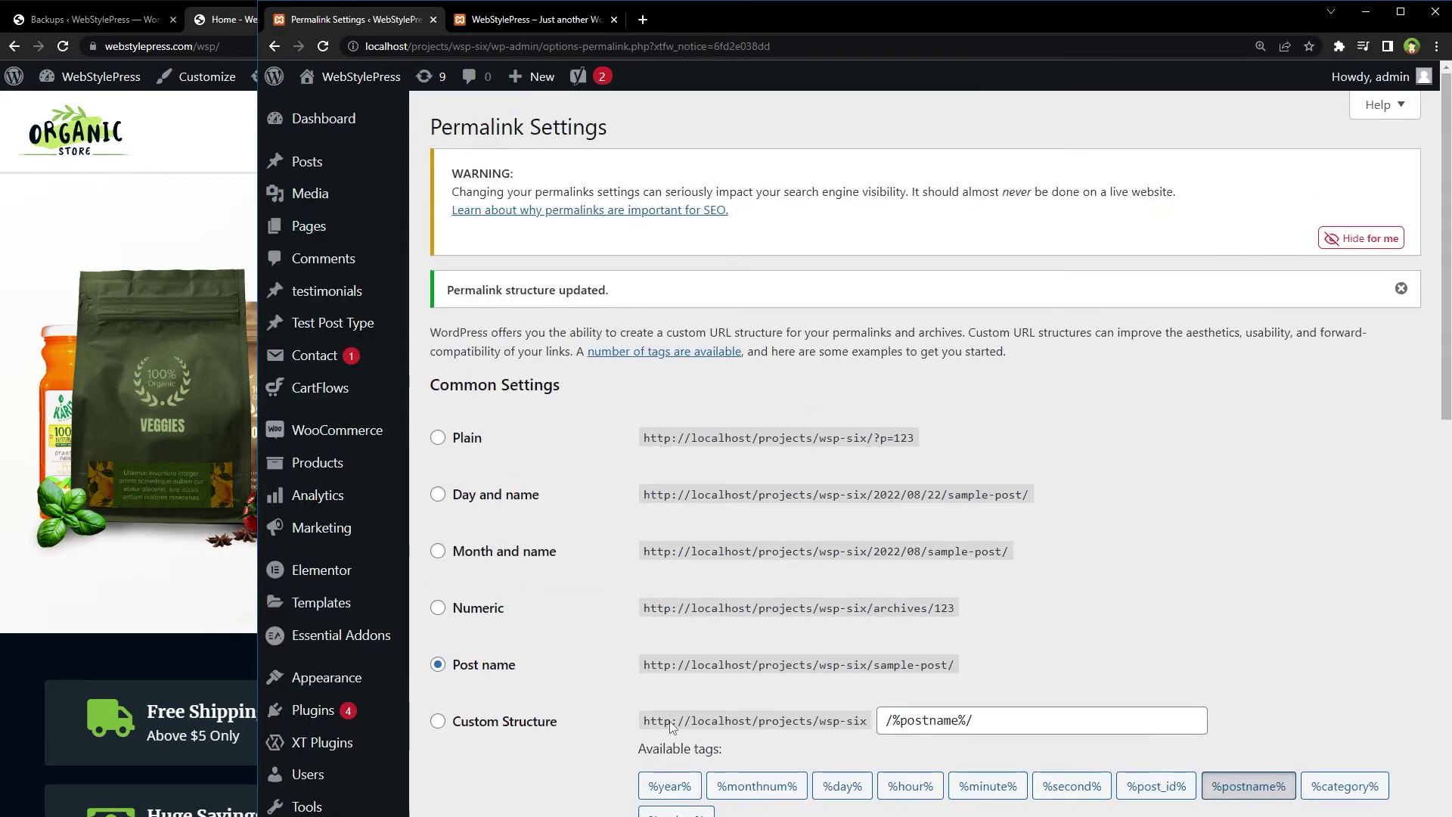
- Reload the local front page and compare the imported home page with the live site
{"action": "left_click", "coordinate": [533, 19]}
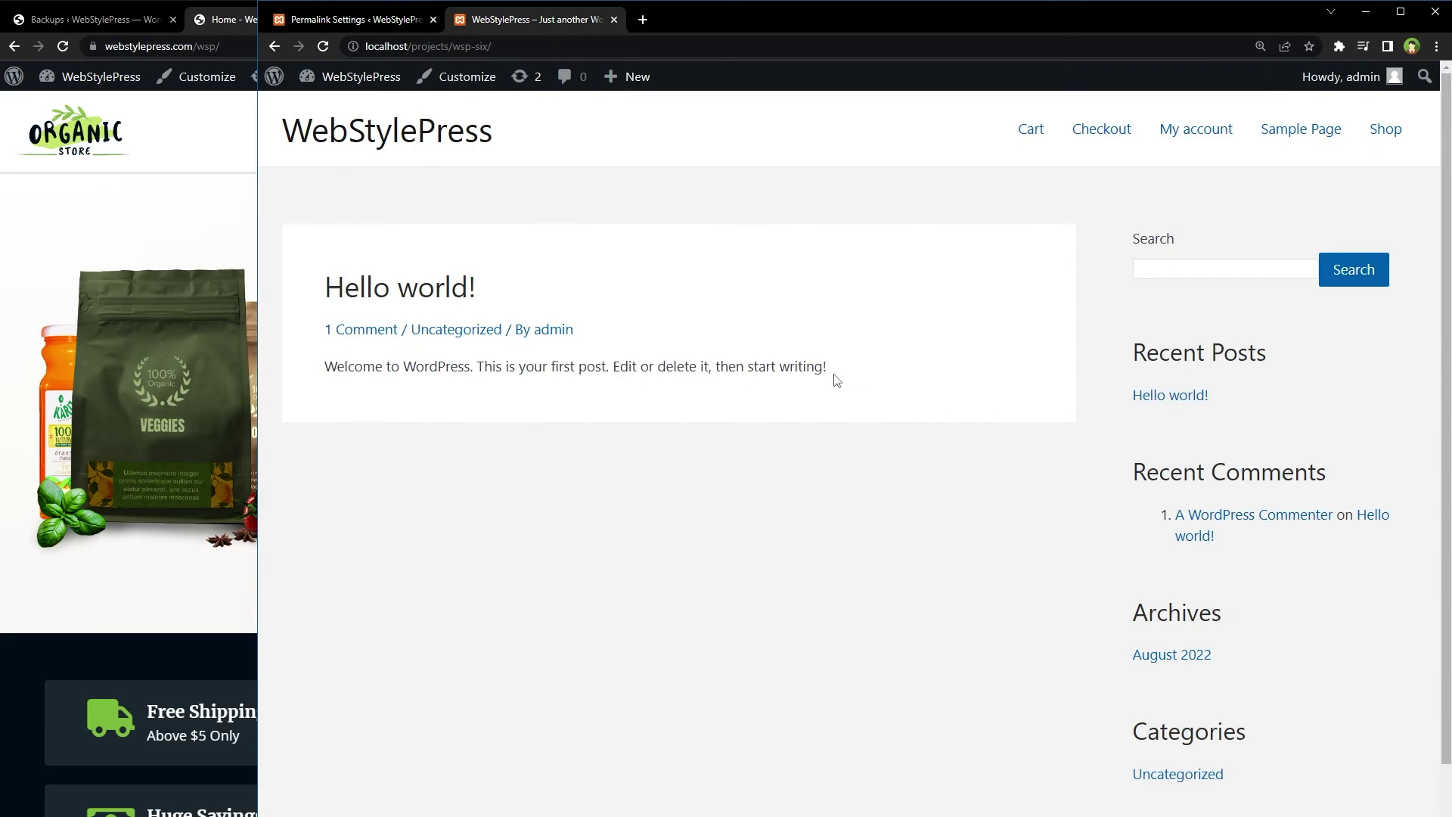
{"action": "key", "text": "F5"}
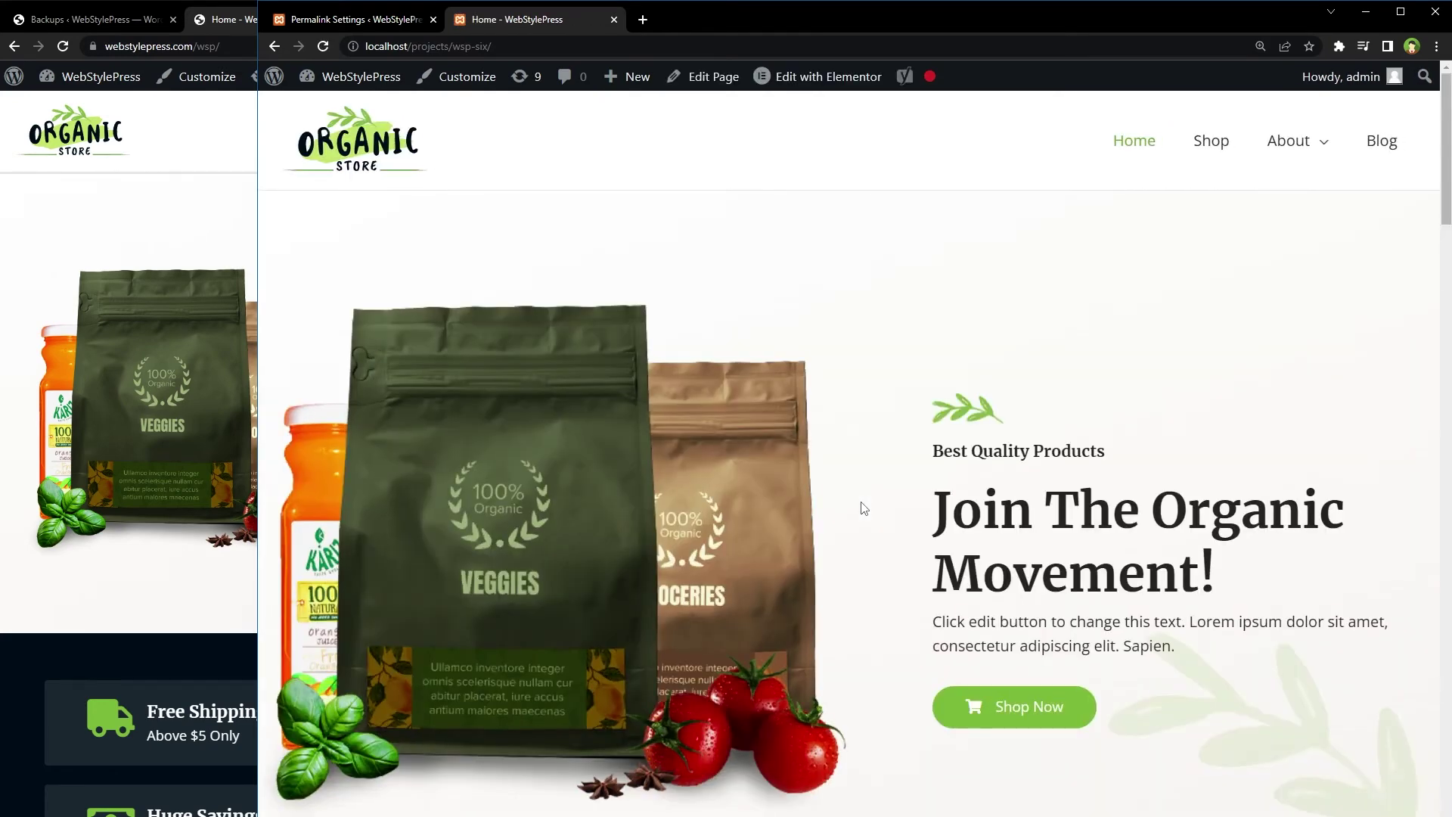
{"action": "scroll", "coordinate": [861, 504], "scroll_direction": "down", "scroll_amount": 6}
{"action": "scroll", "coordinate": [861, 504], "scroll_direction": "down", "scroll_amount": 8}
{"action": "scroll", "coordinate": [864, 502], "scroll_direction": "down", "scroll_amount": 8}
{"action": "scroll", "coordinate": [865, 506], "scroll_direction": "down", "scroll_amount": 8}
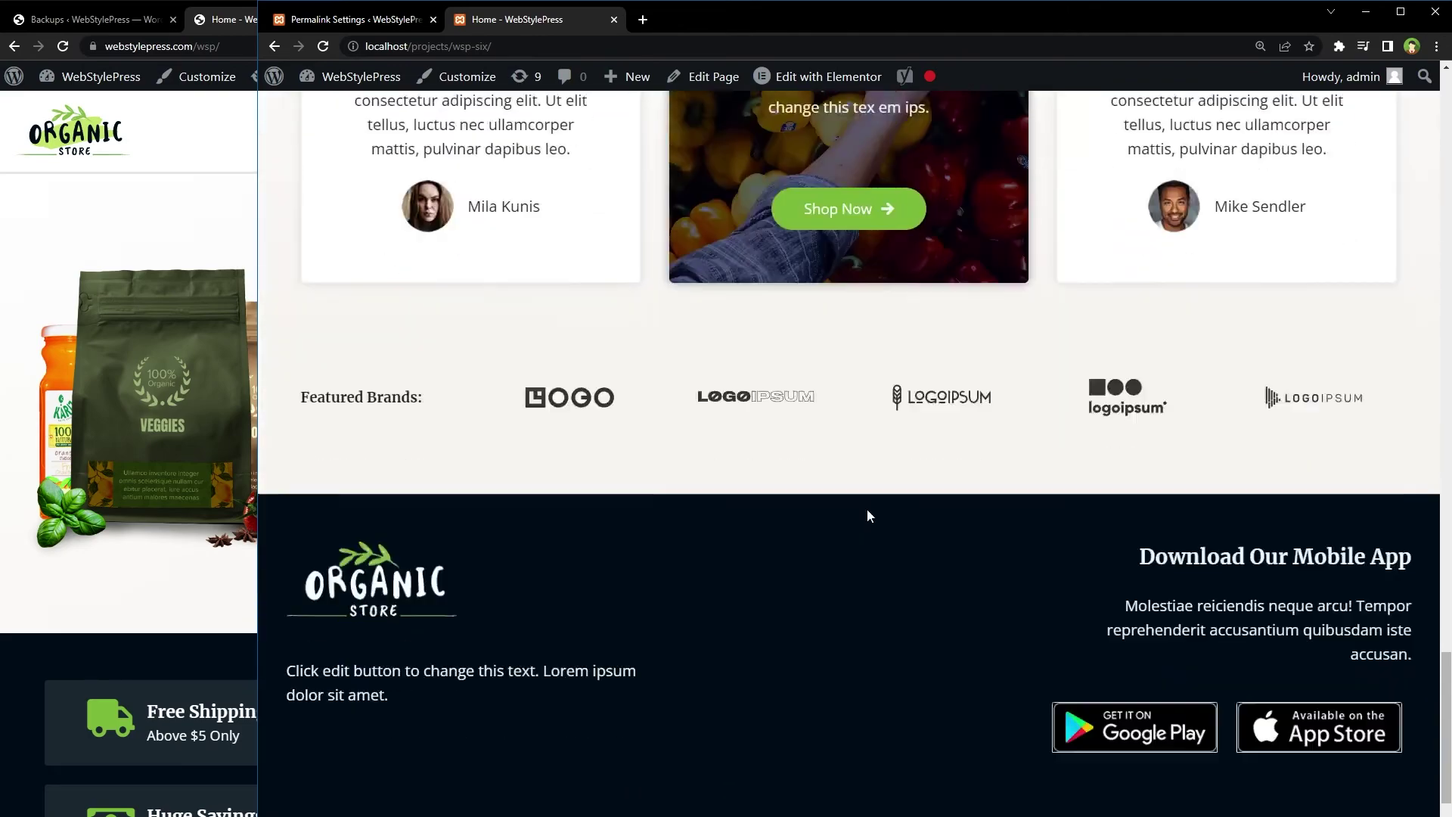
{"action": "scroll", "coordinate": [868, 513], "scroll_direction": "up", "scroll_amount": 5}
{"action": "scroll", "coordinate": [869, 515], "scroll_direction": "up", "scroll_amount": 1}
{"action": "key", "text": "alt+Tab"}
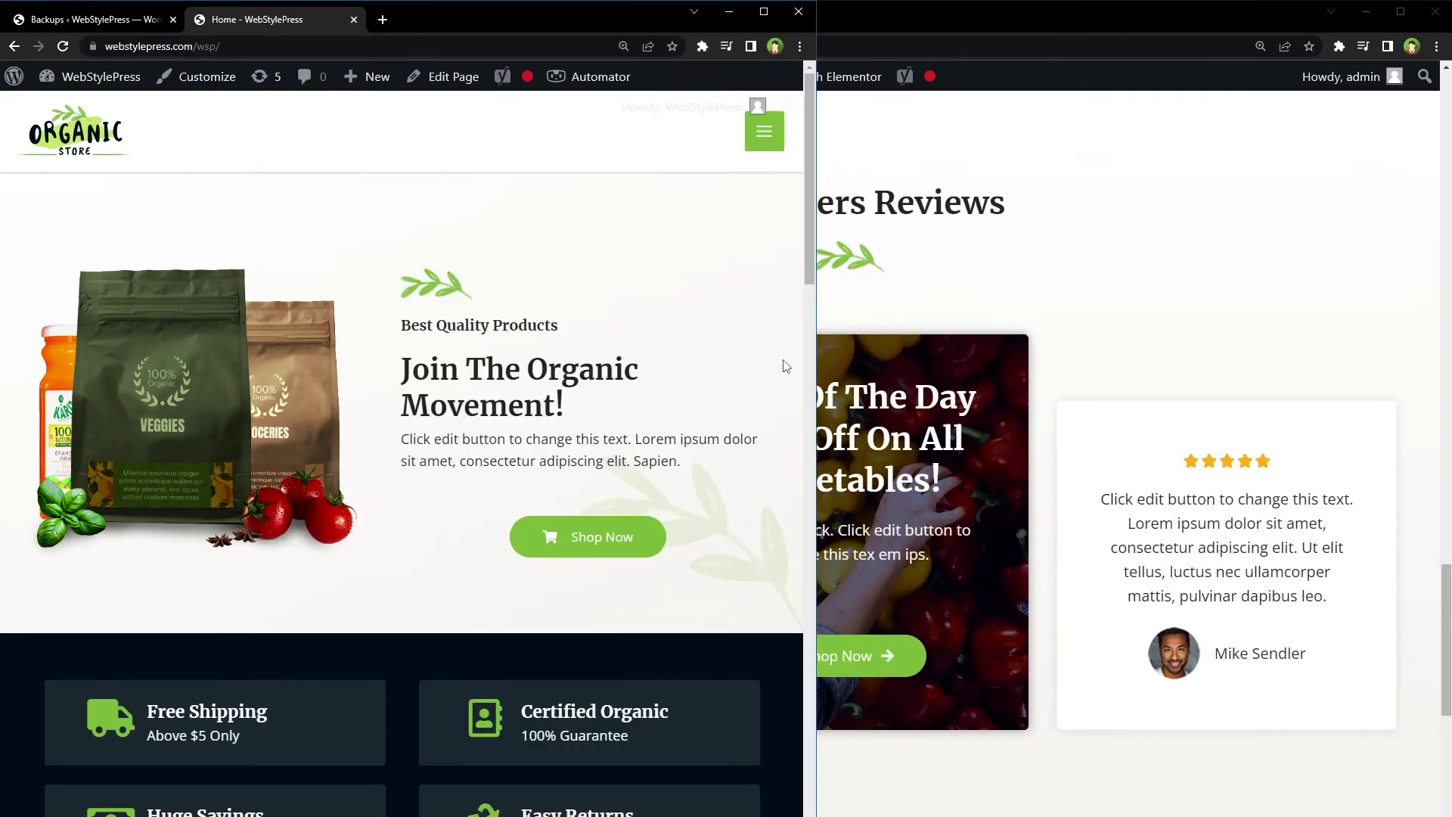
{"action": "middle_click", "coordinate": [1015, 285]}
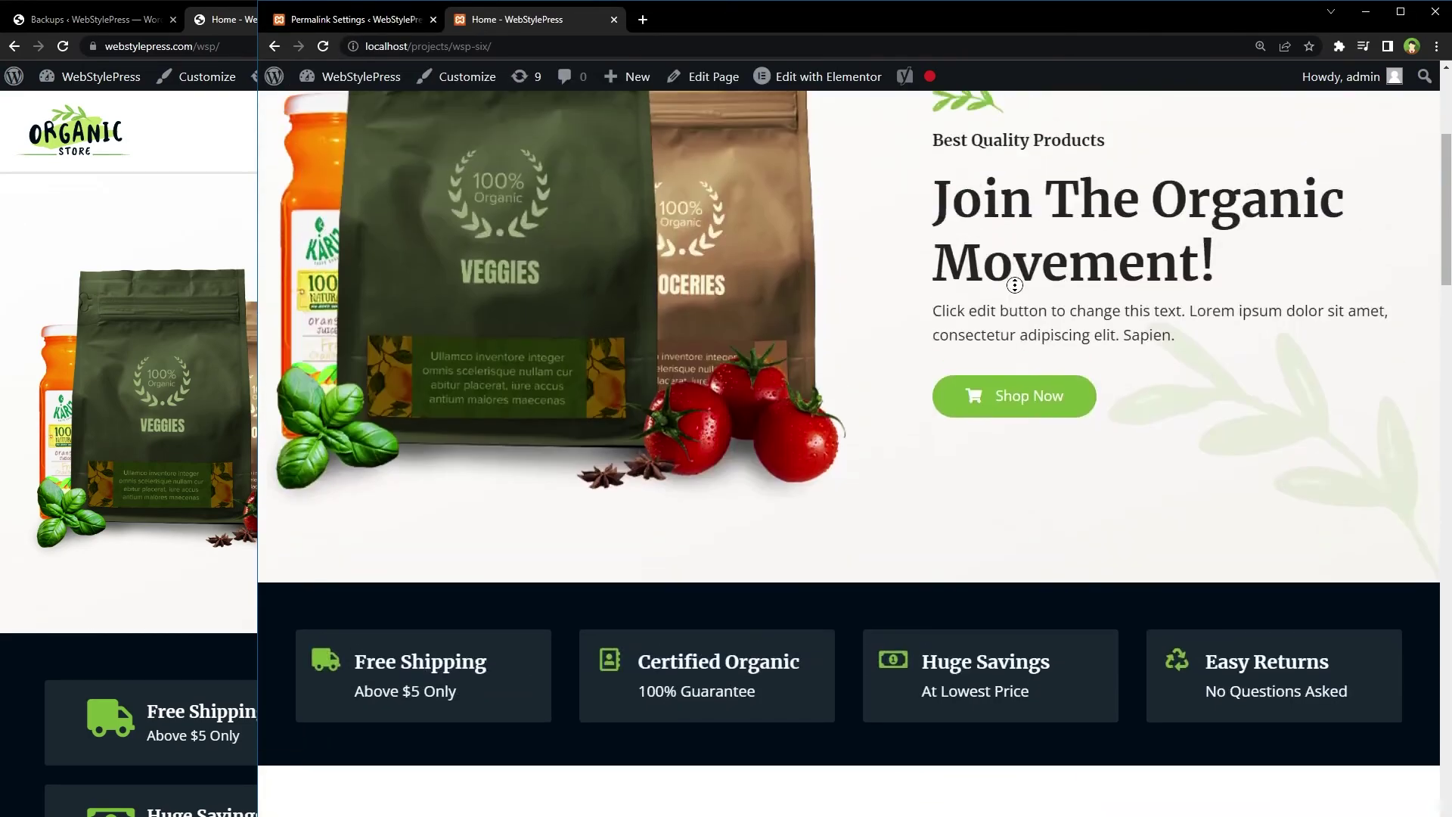
{"action": "scroll", "coordinate": [1015, 303], "scroll_direction": "down", "scroll_amount": 3}
{"action": "scroll", "coordinate": [1014, 416], "scroll_direction": "down", "scroll_amount": 5}
{"action": "scroll", "coordinate": [1008, 497], "scroll_direction": "down", "scroll_amount": 8}
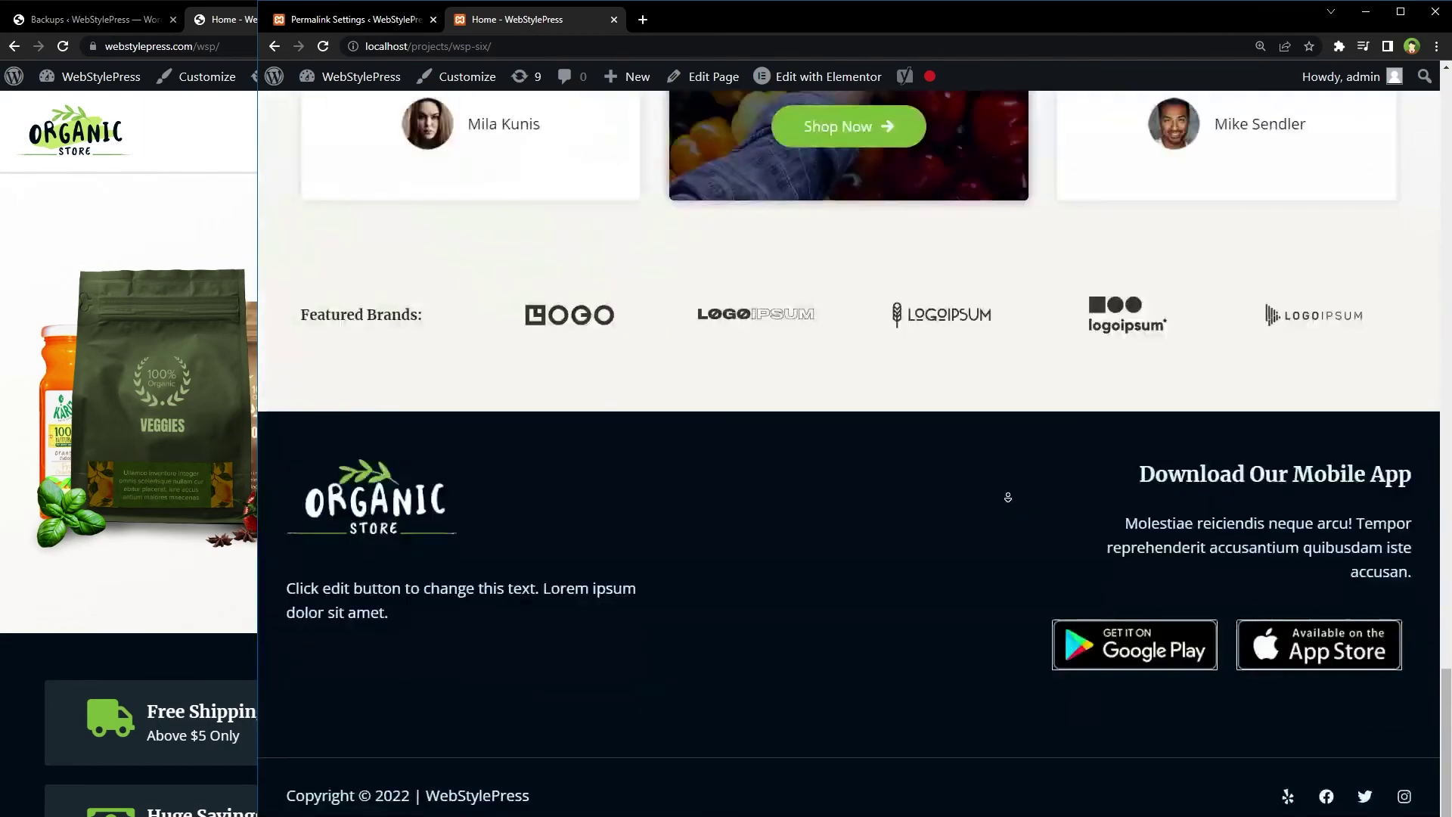
{"action": "scroll", "coordinate": [923, 488], "scroll_direction": "up", "scroll_amount": 5}
{"action": "scroll", "coordinate": [927, 495], "scroll_direction": "up", "scroll_amount": 4}
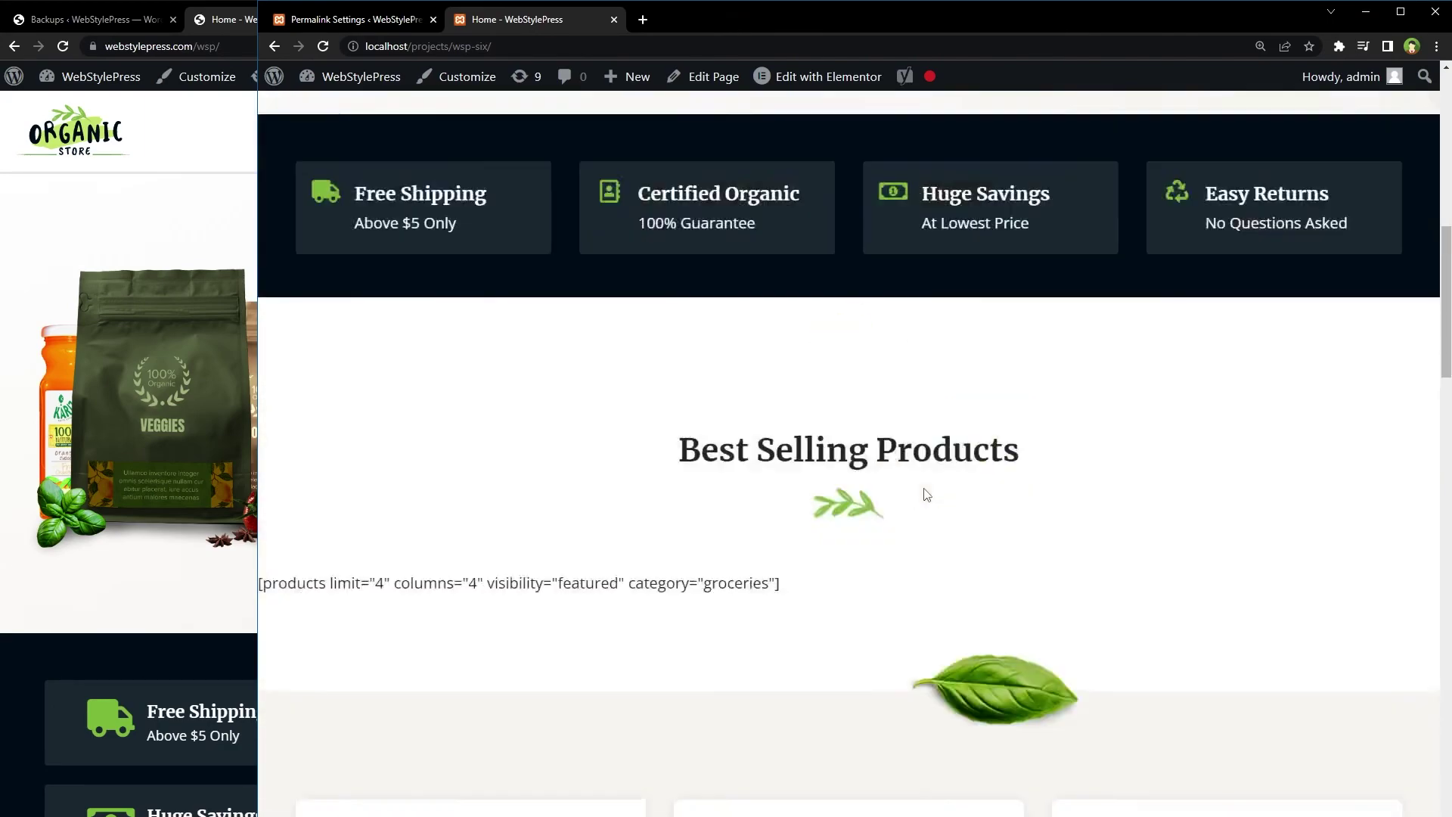
{"action": "scroll", "coordinate": [928, 495], "scroll_direction": "up", "scroll_amount": 5}
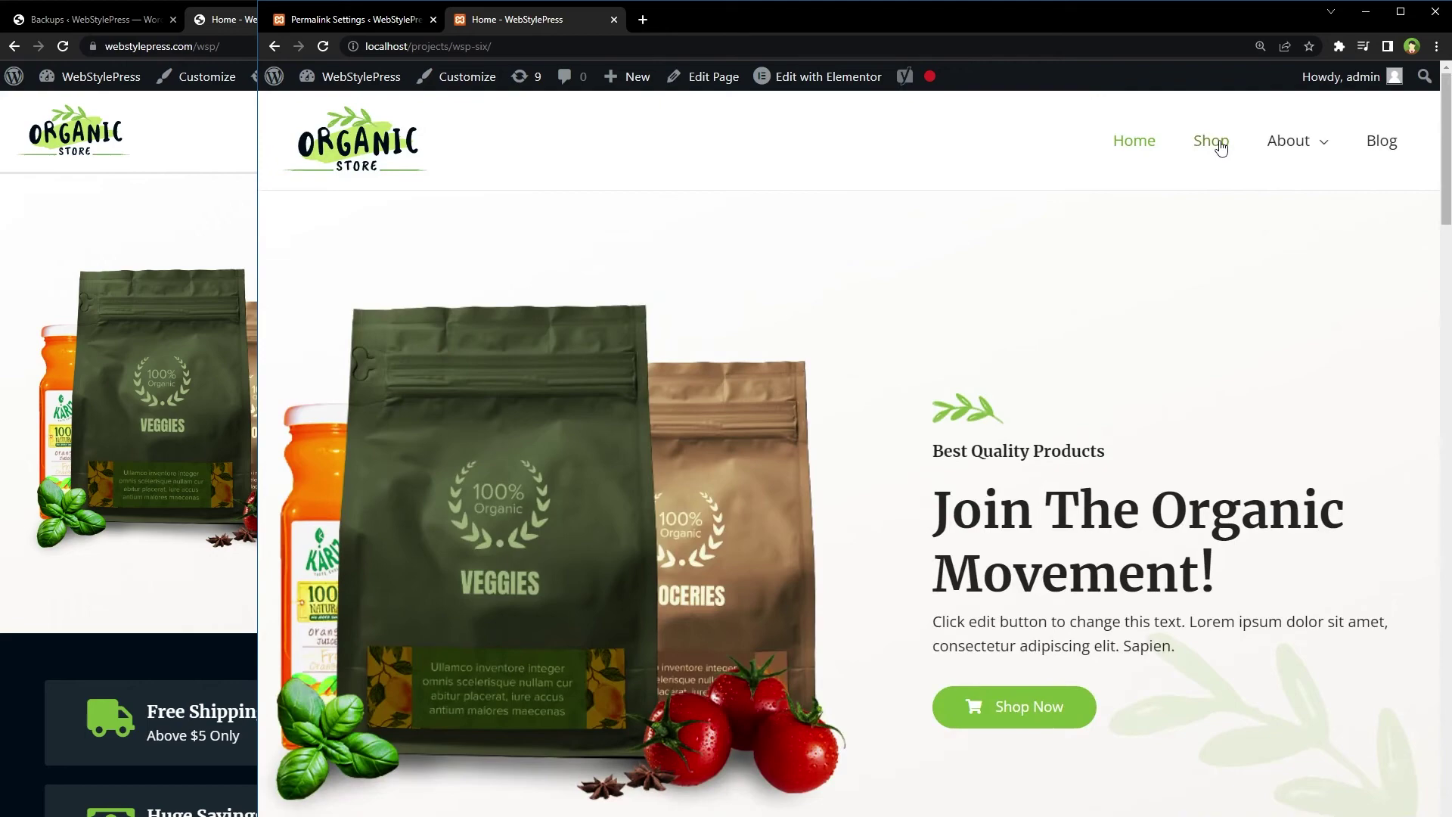
- Browse the local Shop page listing the 12 imported Organic Store products
{"action": "left_click", "coordinate": [1221, 148]}
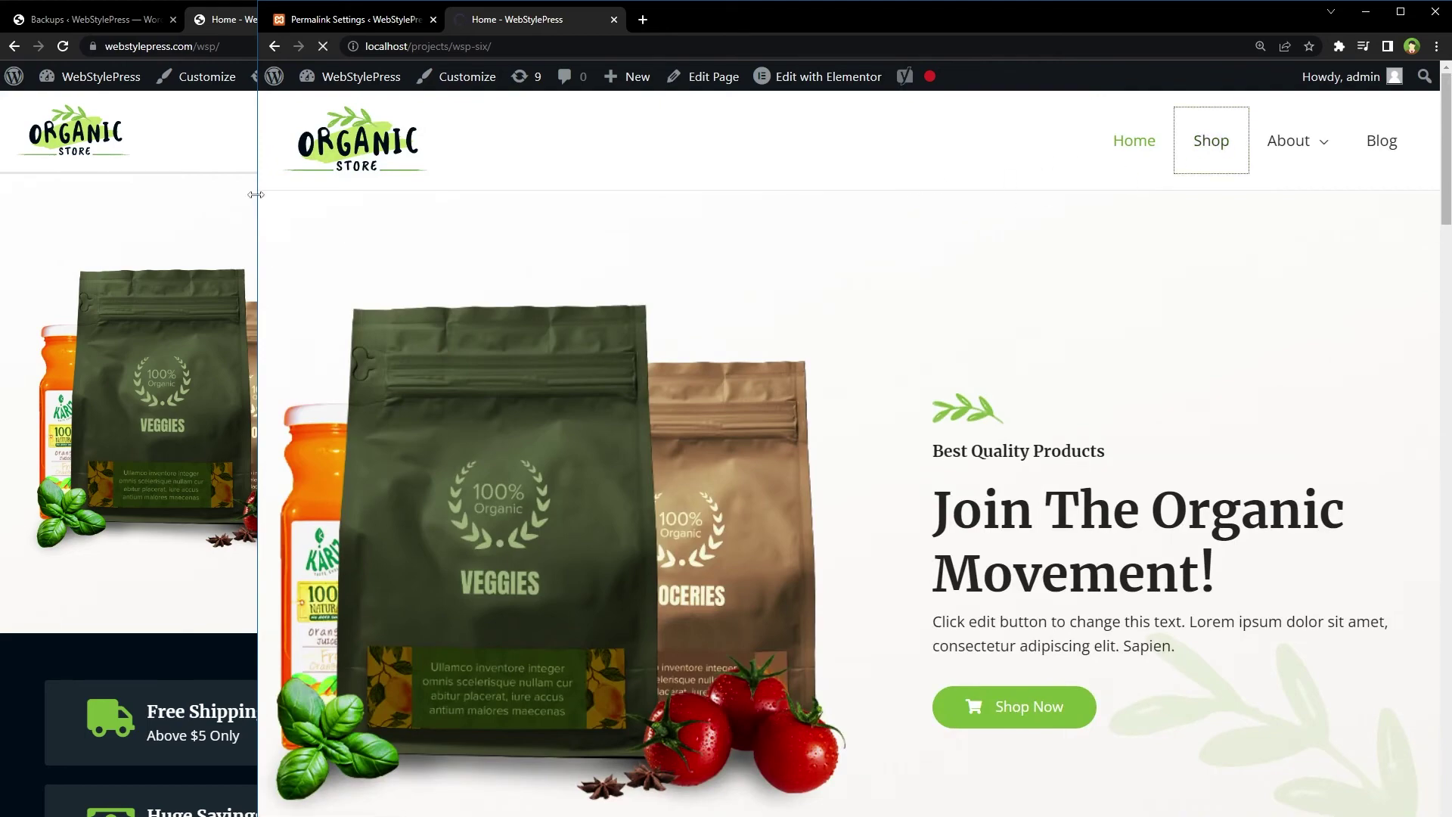
{"action": "left_click_drag", "start_coordinate": [256, 195], "coordinate": [9, 196]}
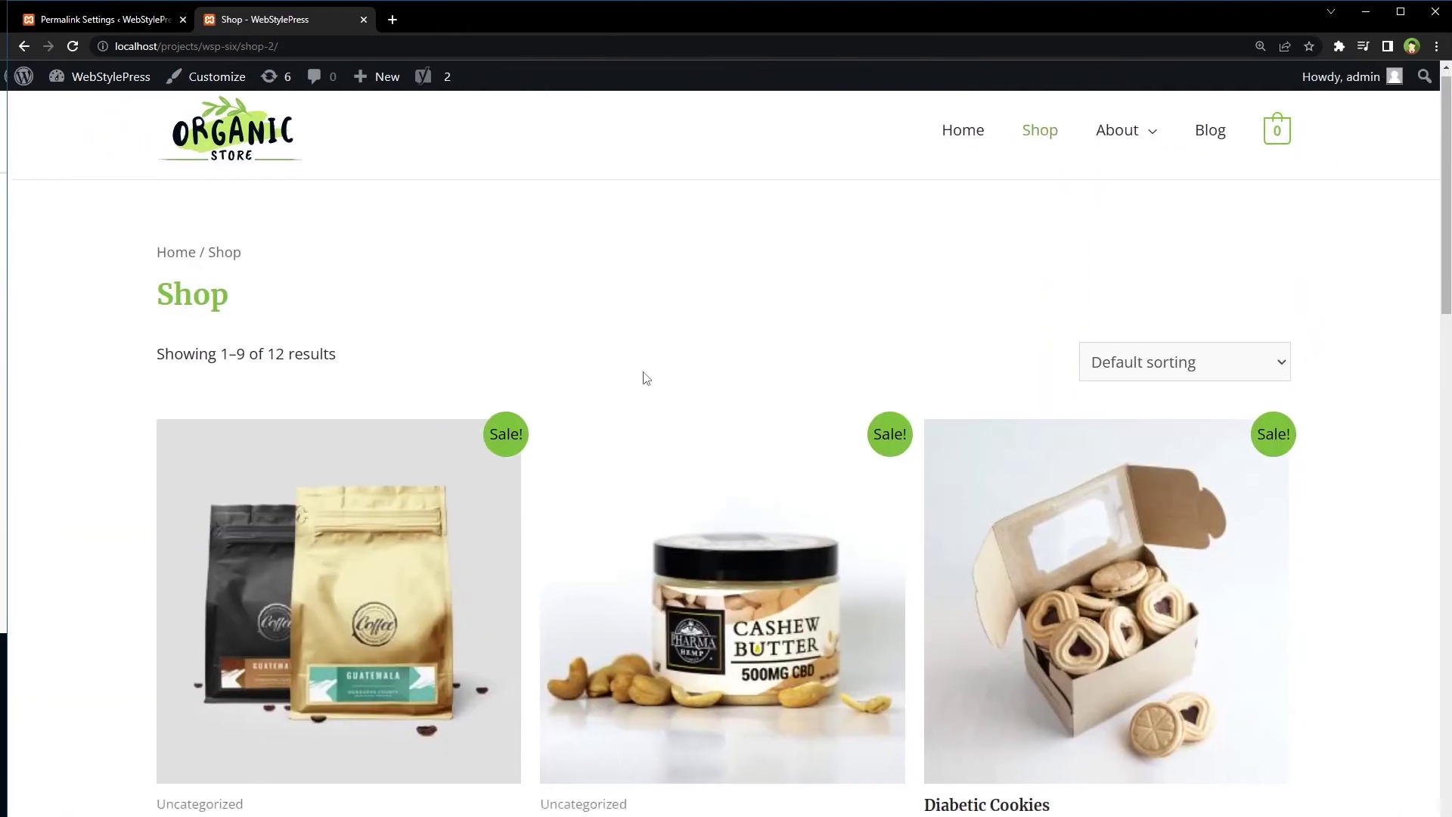
{"action": "scroll", "coordinate": [646, 379], "scroll_direction": "down", "scroll_amount": 10}
{"action": "scroll", "coordinate": [646, 378], "scroll_direction": "down", "scroll_amount": 5}
{"action": "scroll", "coordinate": [647, 382], "scroll_direction": "up", "scroll_amount": 3}
{"action": "scroll", "coordinate": [646, 383], "scroll_direction": "up", "scroll_amount": 10}
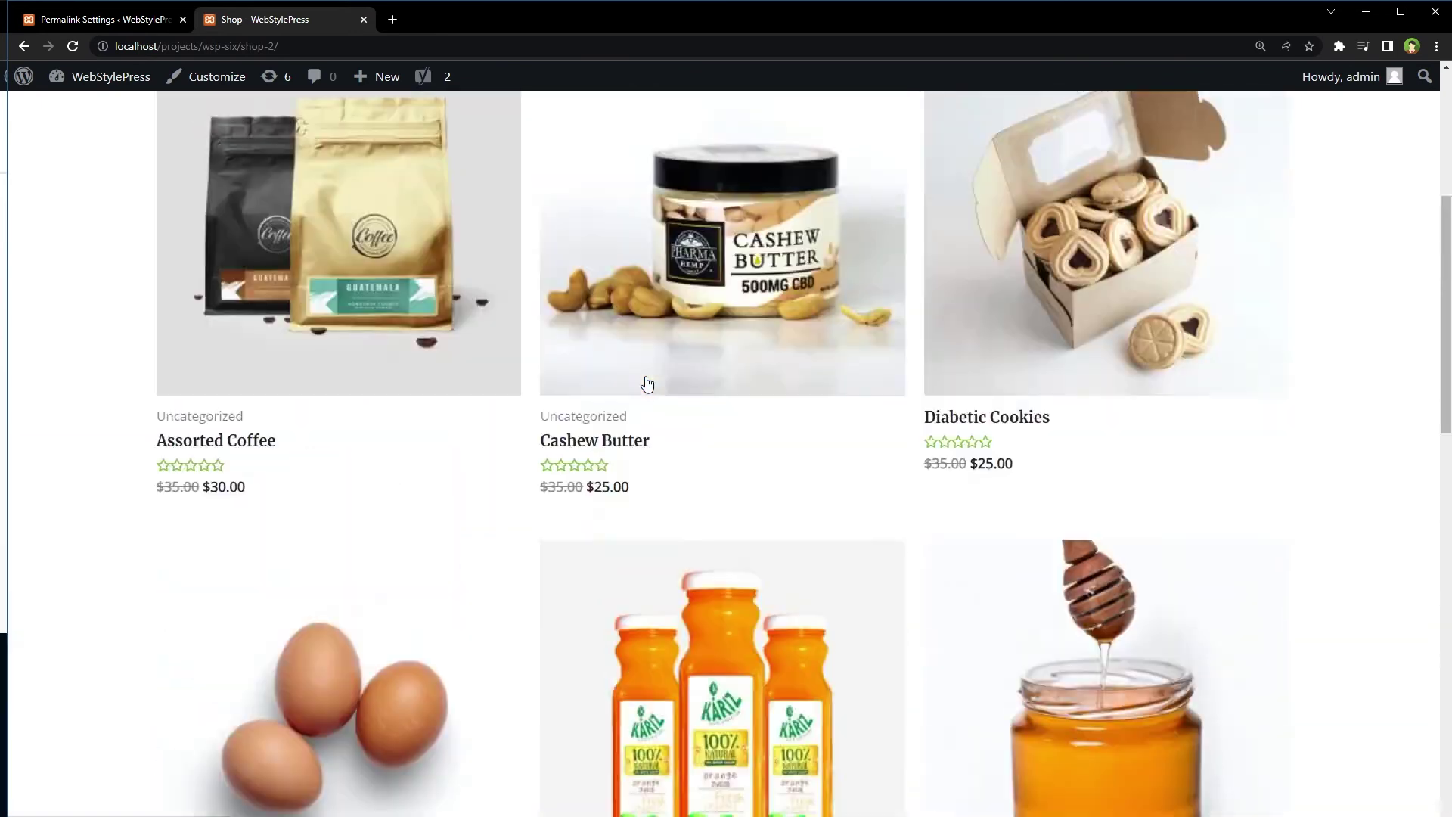
{"action": "scroll", "coordinate": [646, 384], "scroll_direction": "up", "scroll_amount": 5}
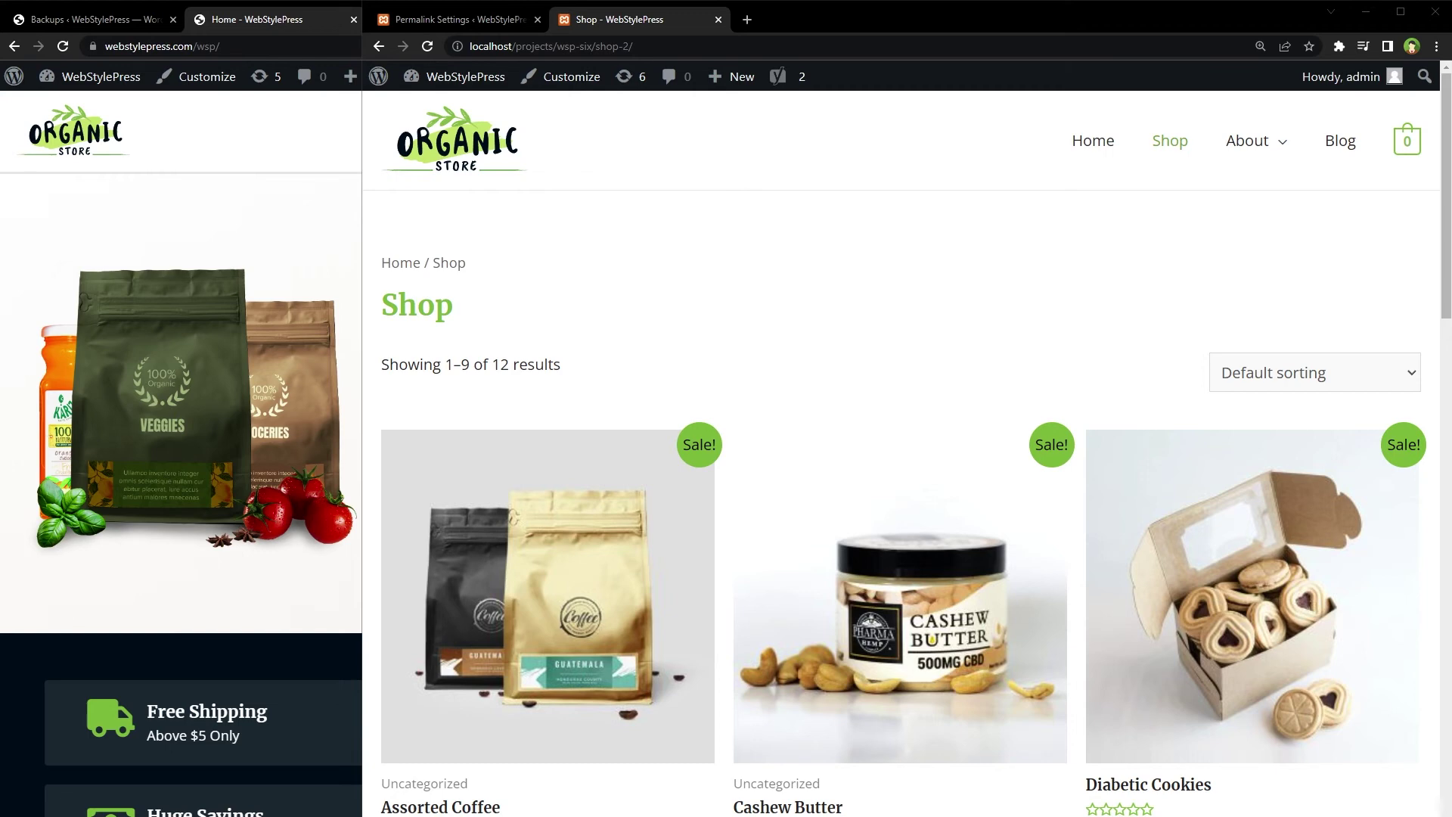
- Go from the permalink settings to the Installed Plugins list
{"action": "left_click", "coordinate": [462, 19]}
{"action": "scroll", "coordinate": [189, 409], "scroll_direction": "down", "scroll_amount": 5}
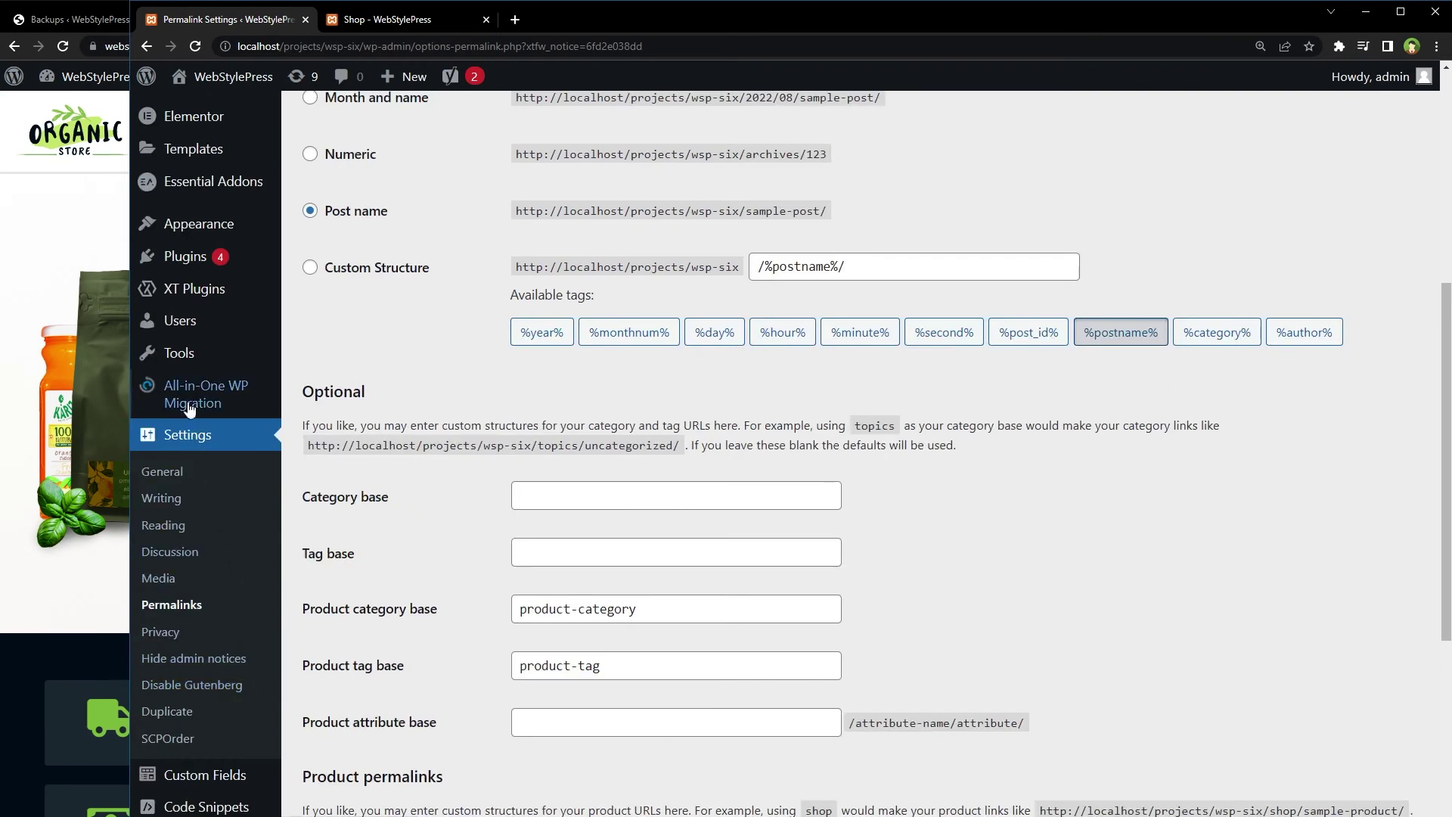
{"action": "scroll", "coordinate": [237, 512], "scroll_direction": "up", "scroll_amount": 3}
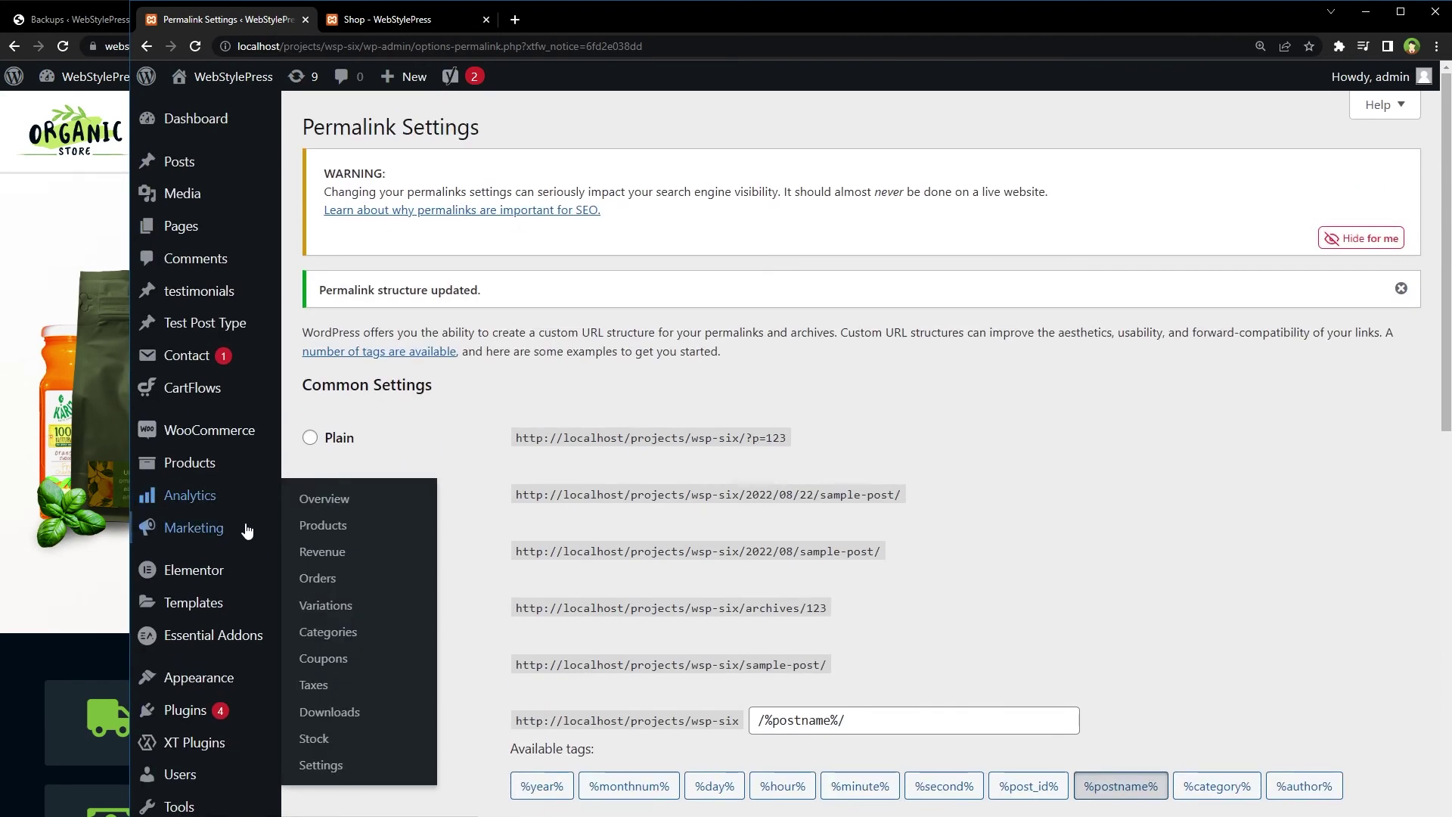
{"action": "scroll", "coordinate": [249, 552], "scroll_direction": "down", "scroll_amount": 4}
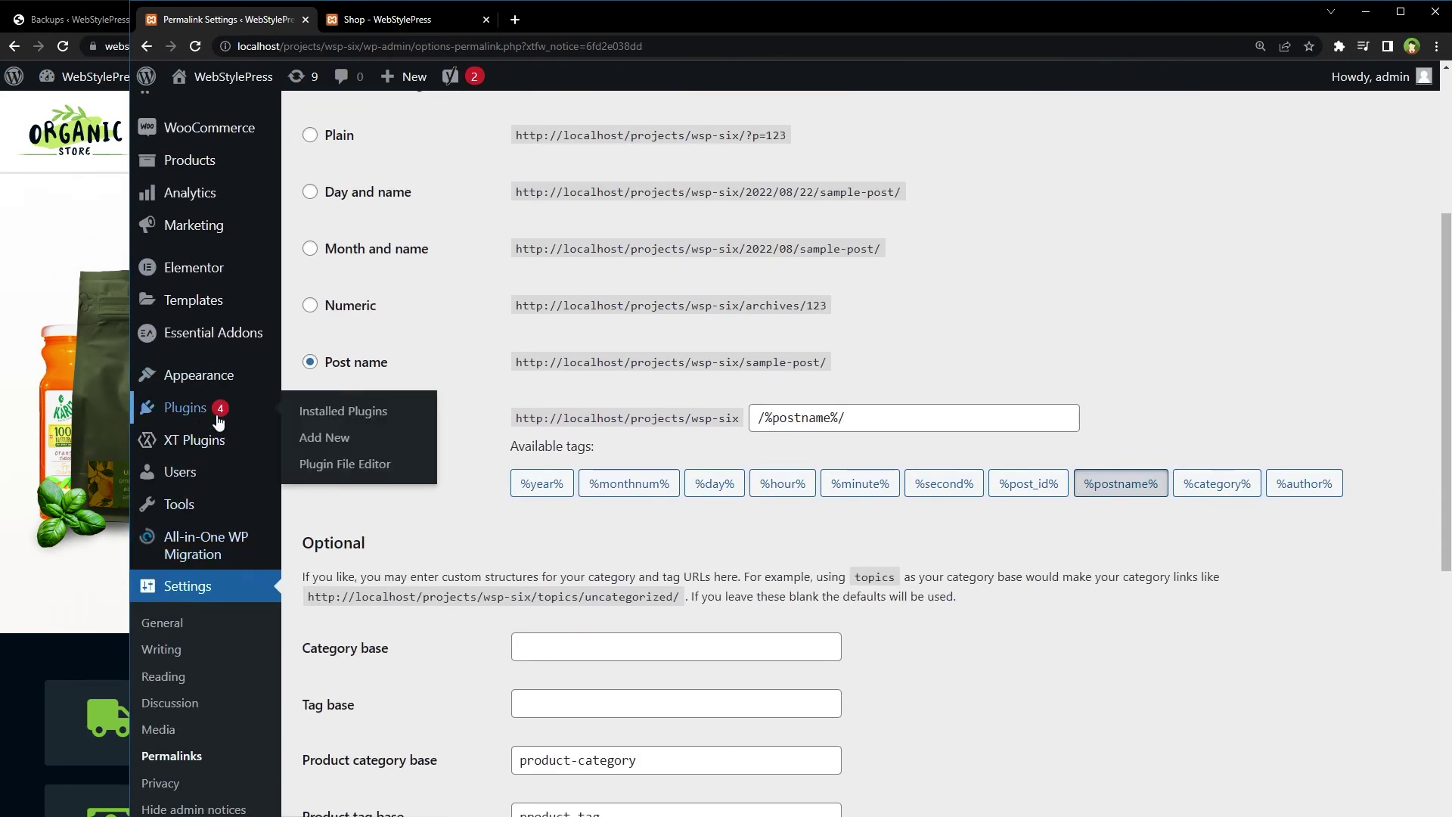
{"action": "left_click", "coordinate": [342, 410]}
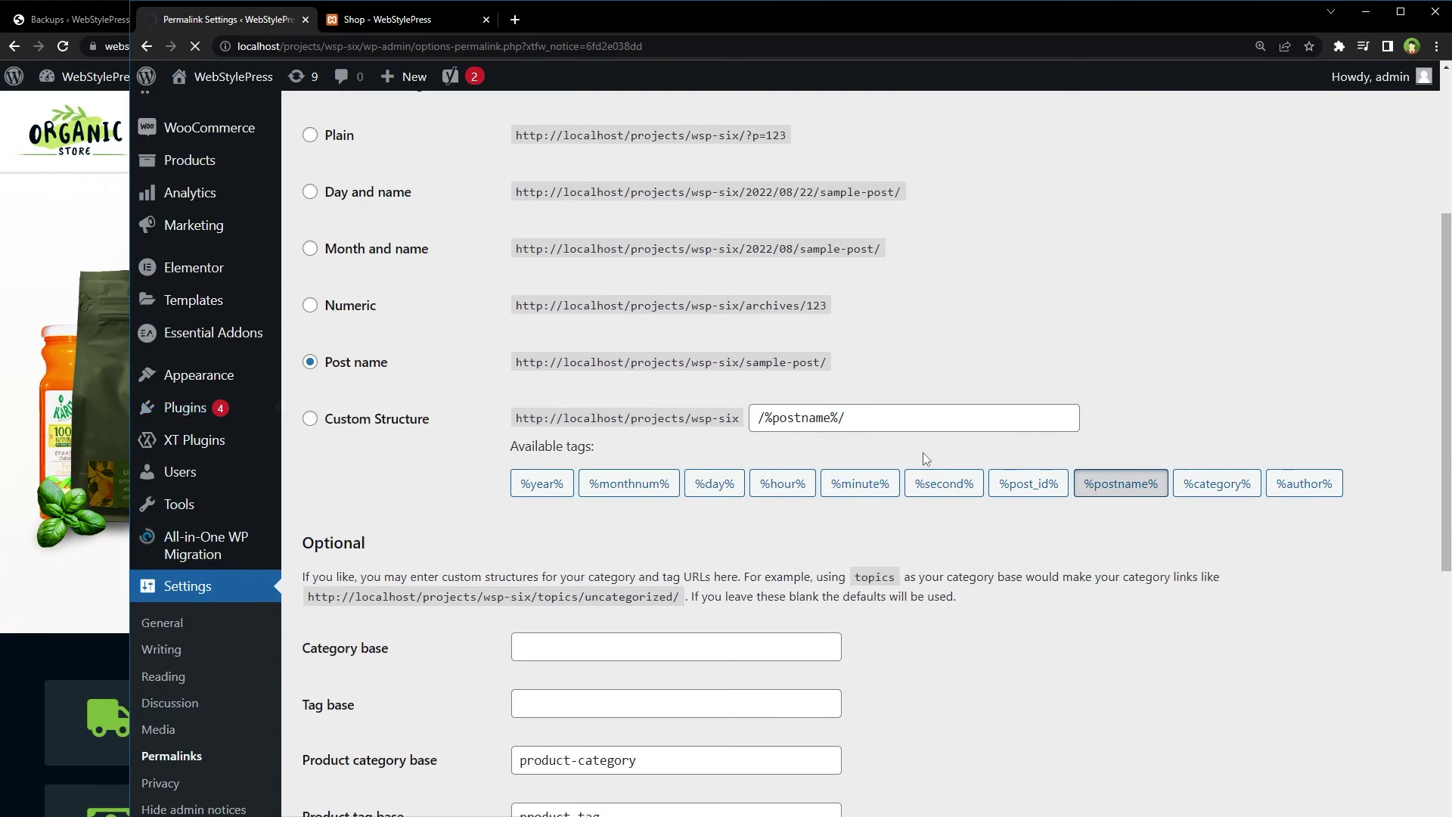
- Highlight All-in-One WP Migration and its Unlimited and URL extensions in the plugin list
{"action": "scroll", "coordinate": [923, 454], "scroll_direction": "down", "scroll_amount": 2}
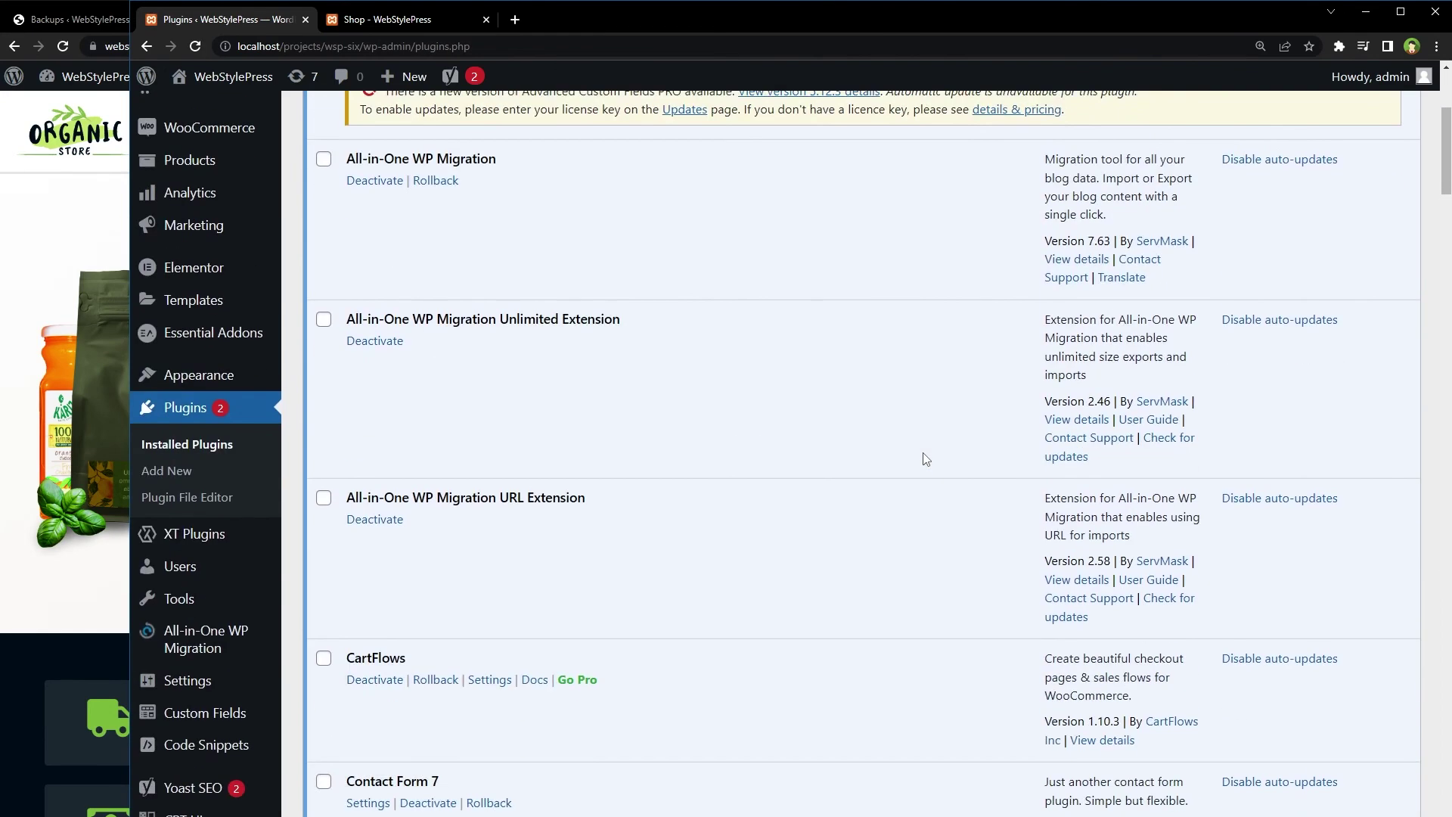
{"action": "left_click_drag", "start_coordinate": [519, 168], "coordinate": [345, 159]}
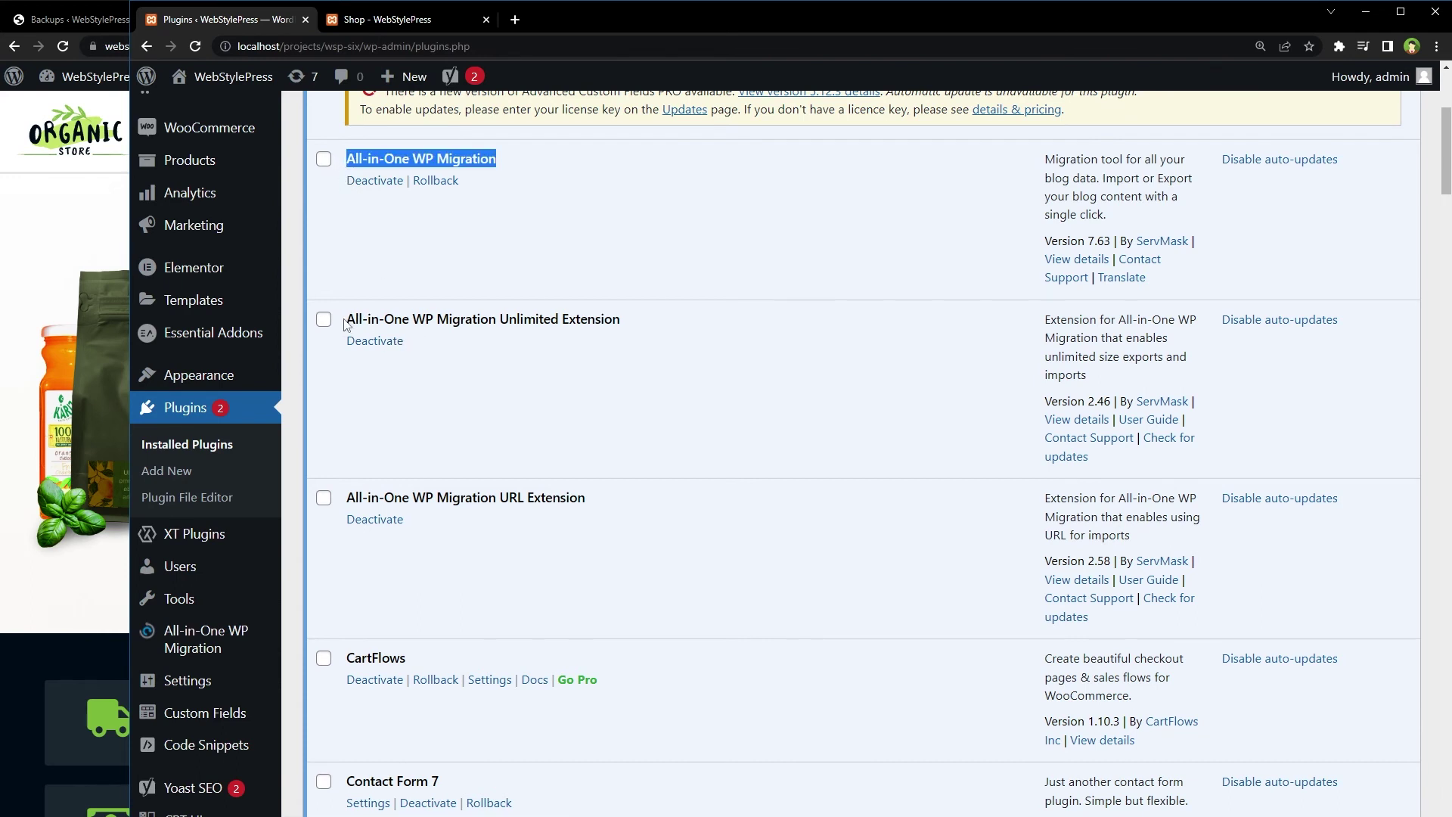
{"action": "left_click_drag", "start_coordinate": [346, 318], "coordinate": [633, 317]}
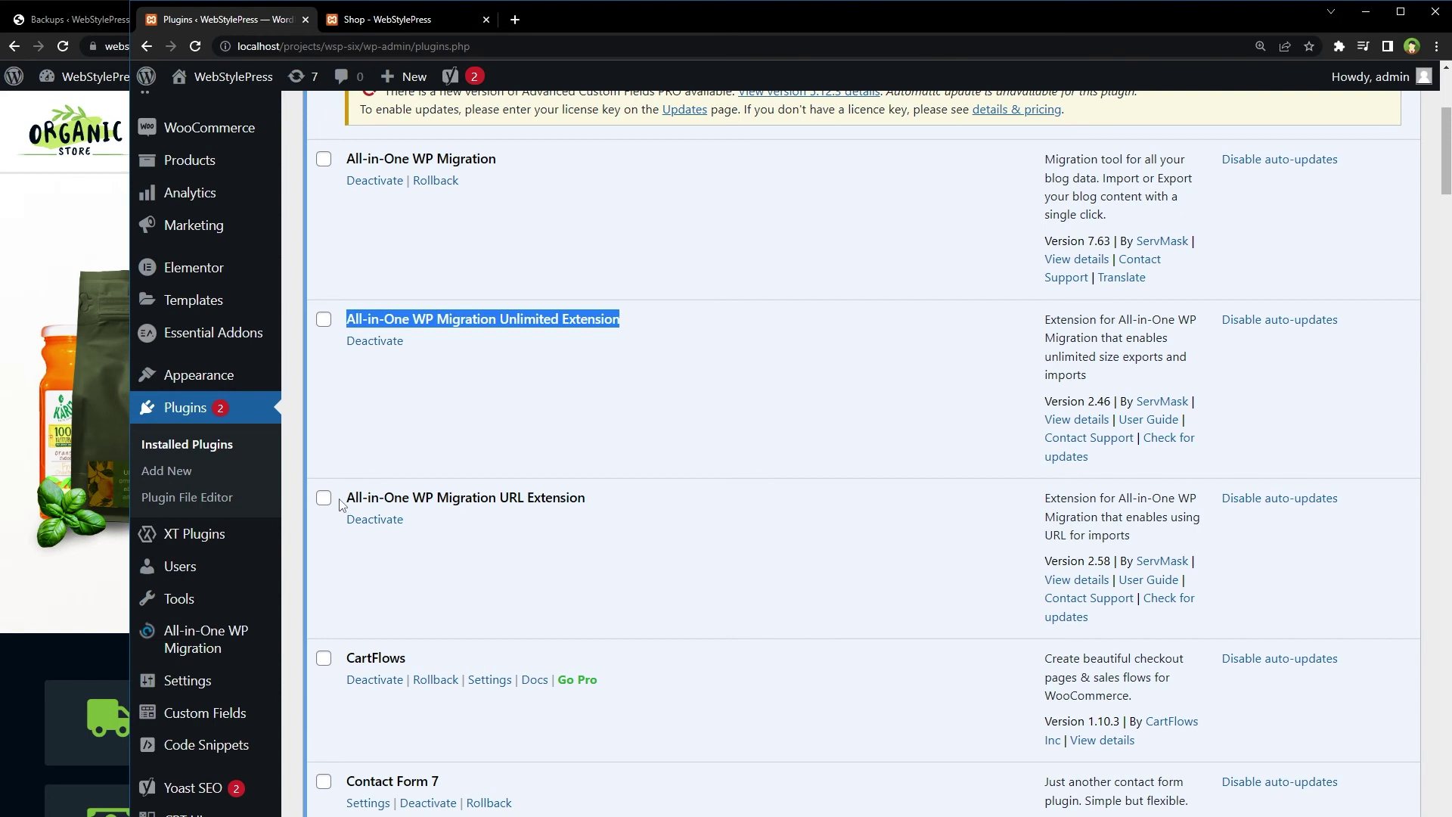
{"action": "left_click_drag", "start_coordinate": [346, 497], "coordinate": [612, 502]}
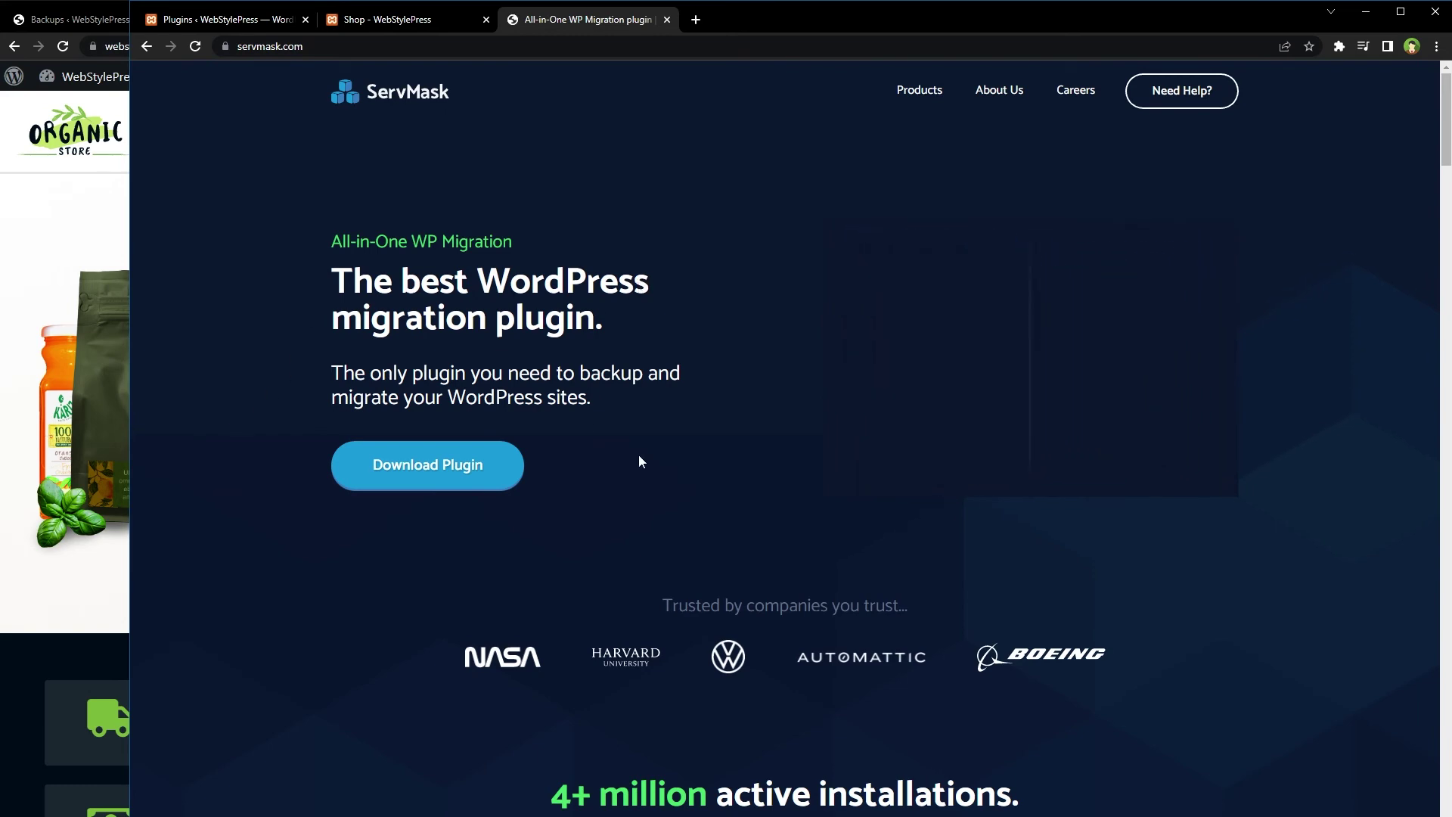
- On servmask.com, open Products and highlight the Unlimited Extension and URL Extension headings
{"action": "scroll", "coordinate": [648, 456], "scroll_direction": "down", "scroll_amount": 2}
{"action": "scroll", "coordinate": [649, 456], "scroll_direction": "down", "scroll_amount": 7}
{"action": "scroll", "coordinate": [651, 444], "scroll_direction": "up", "scroll_amount": 6}
{"action": "scroll", "coordinate": [651, 440], "scroll_direction": "up", "scroll_amount": 3}
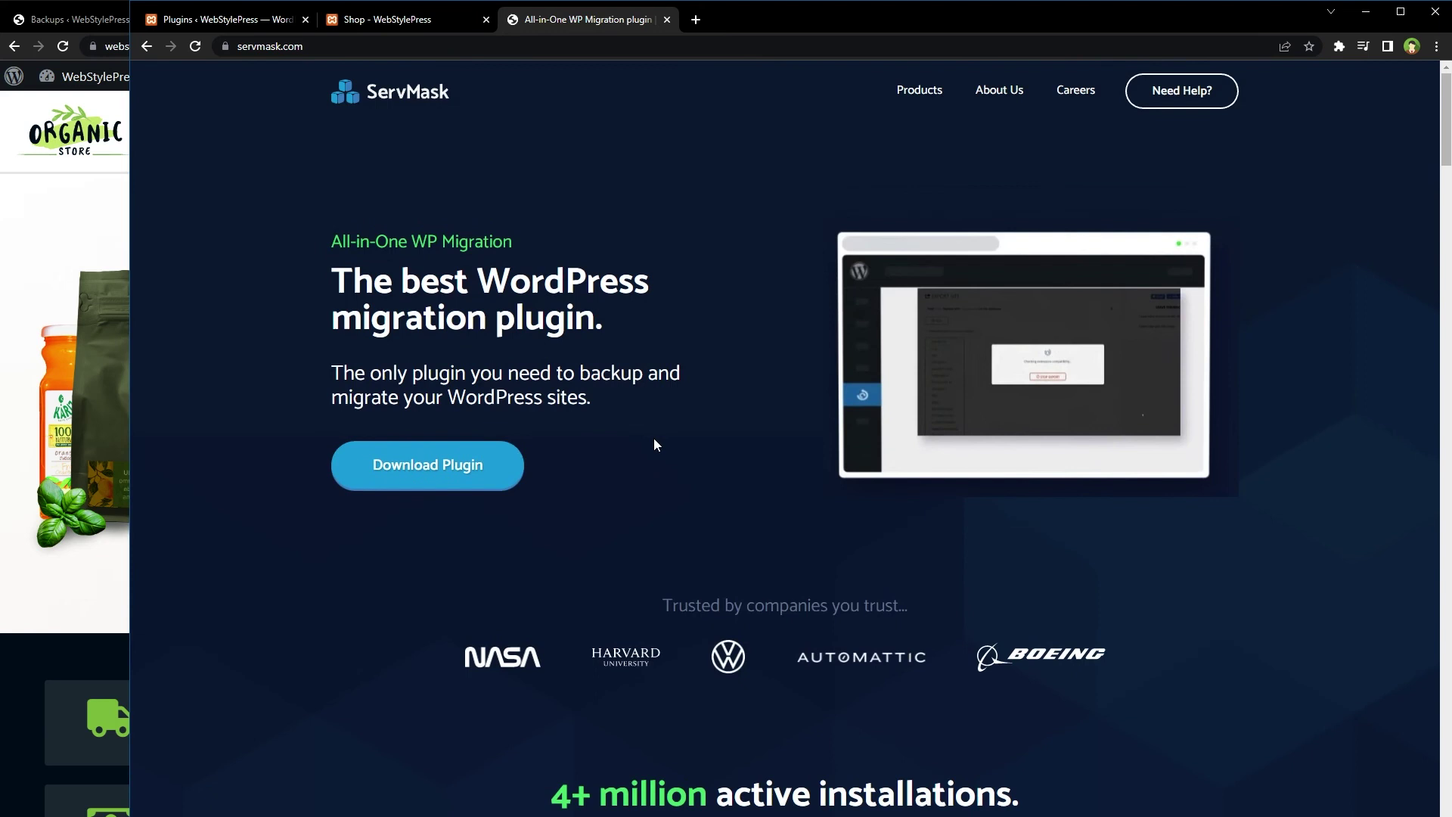
{"action": "left_click", "coordinate": [913, 91]}
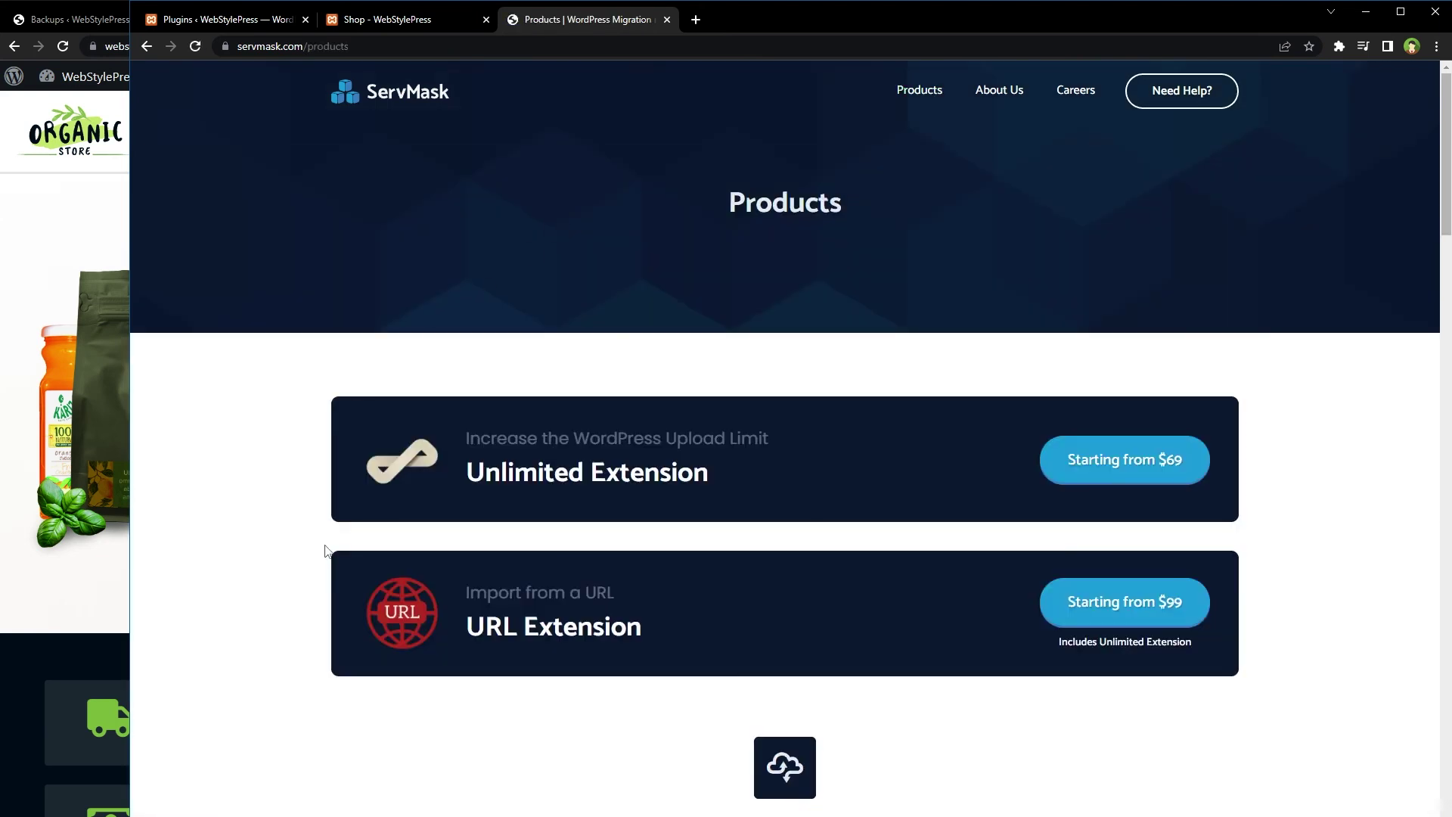
{"action": "left_click_drag", "start_coordinate": [466, 473], "coordinate": [739, 457]}
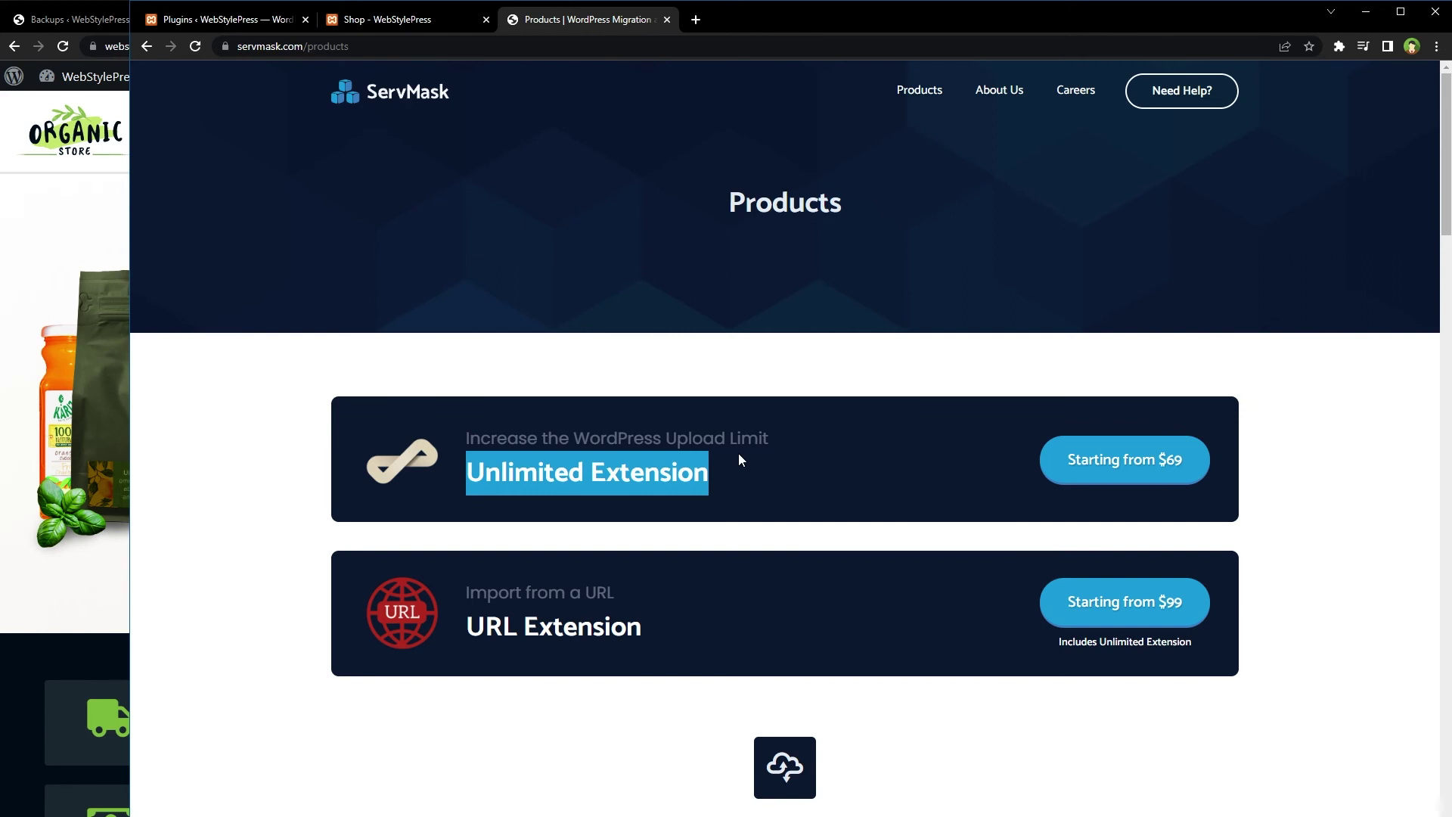
{"action": "left_click", "coordinate": [469, 623]}
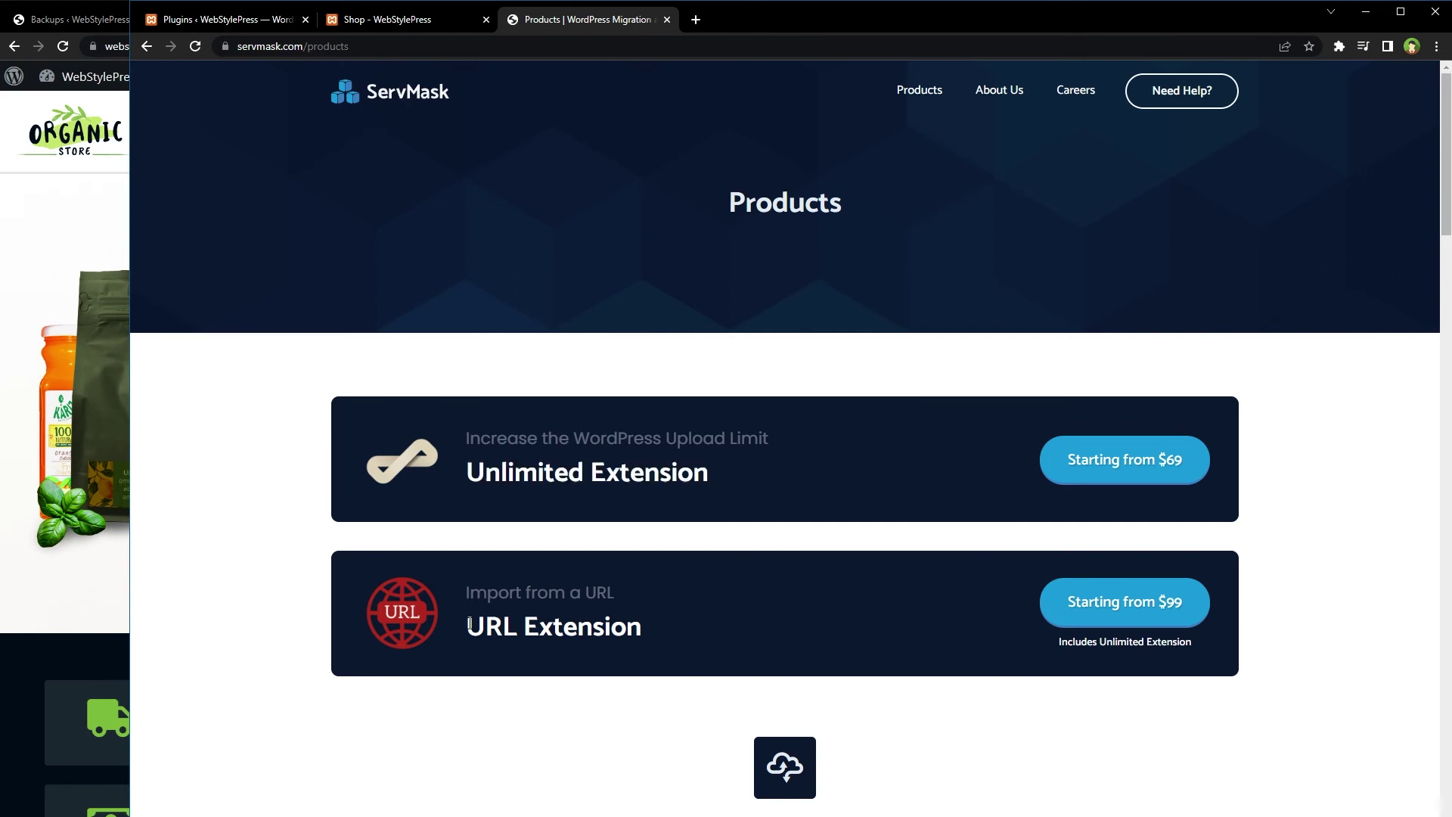
{"action": "left_click_drag", "start_coordinate": [469, 623], "coordinate": [747, 627]}
{"action": "left_click", "coordinate": [748, 628]}
{"action": "key", "text": "ctrl+1"}
- View the All-in-One WP Migration plugin details and highlight its name
{"action": "left_click", "coordinate": [1067, 262]}
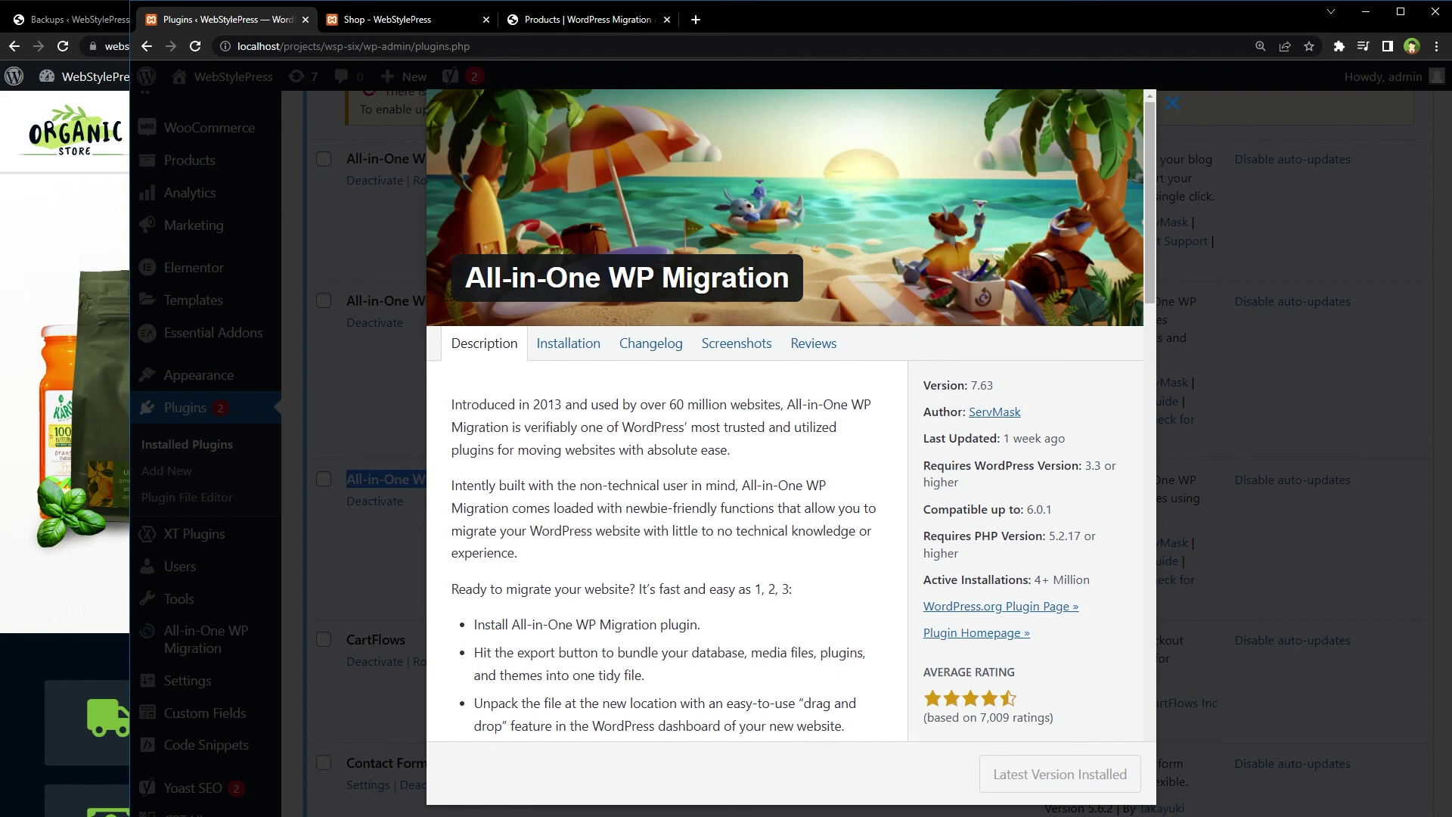
{"action": "left_click", "coordinate": [470, 280]}
{"action": "left_click_drag", "start_coordinate": [469, 279], "coordinate": [793, 293]}
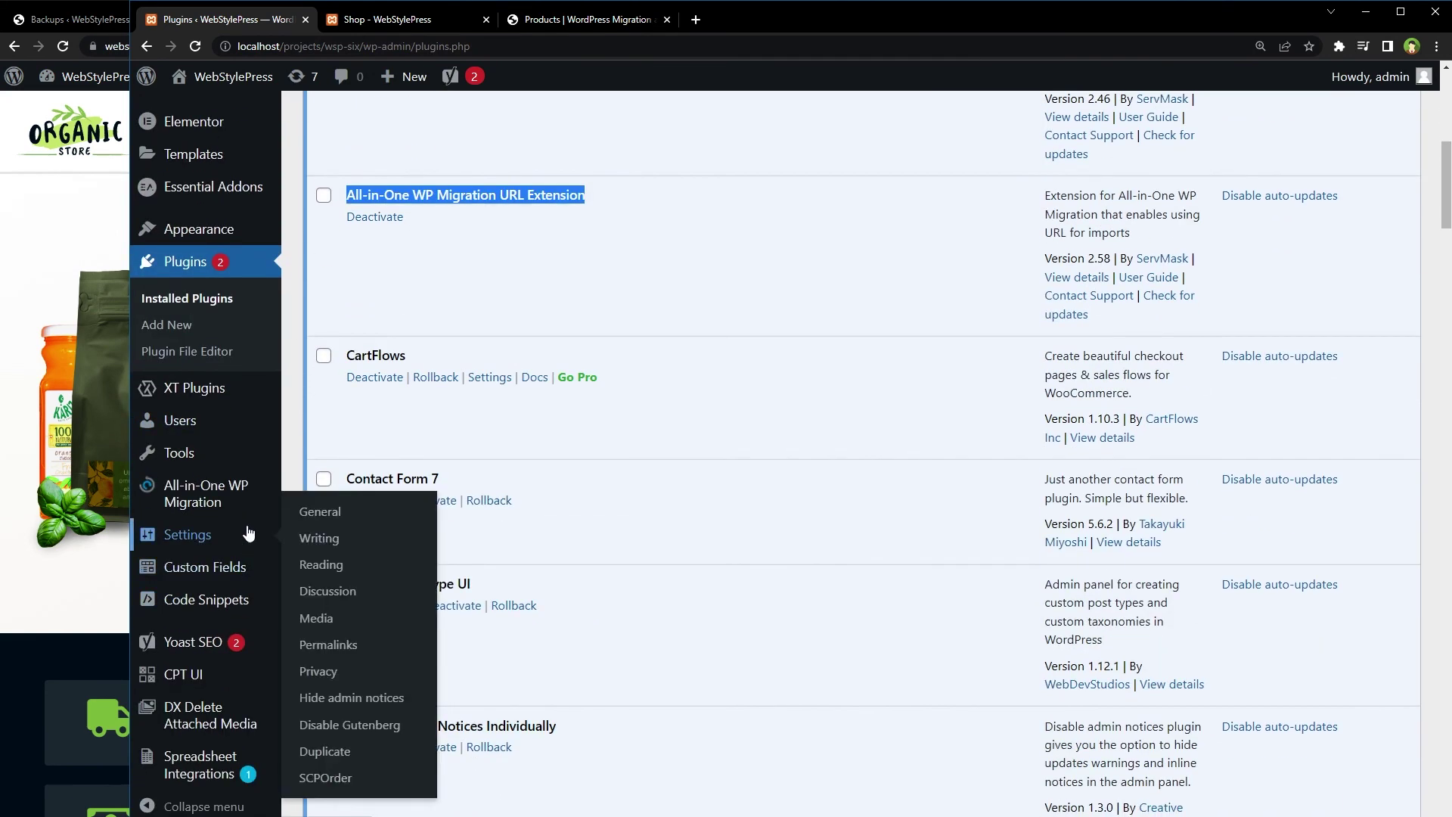
- Go to All-in-One WP Migration > Backups and close the Shop tab
{"action": "left_click", "coordinate": [333, 541]}
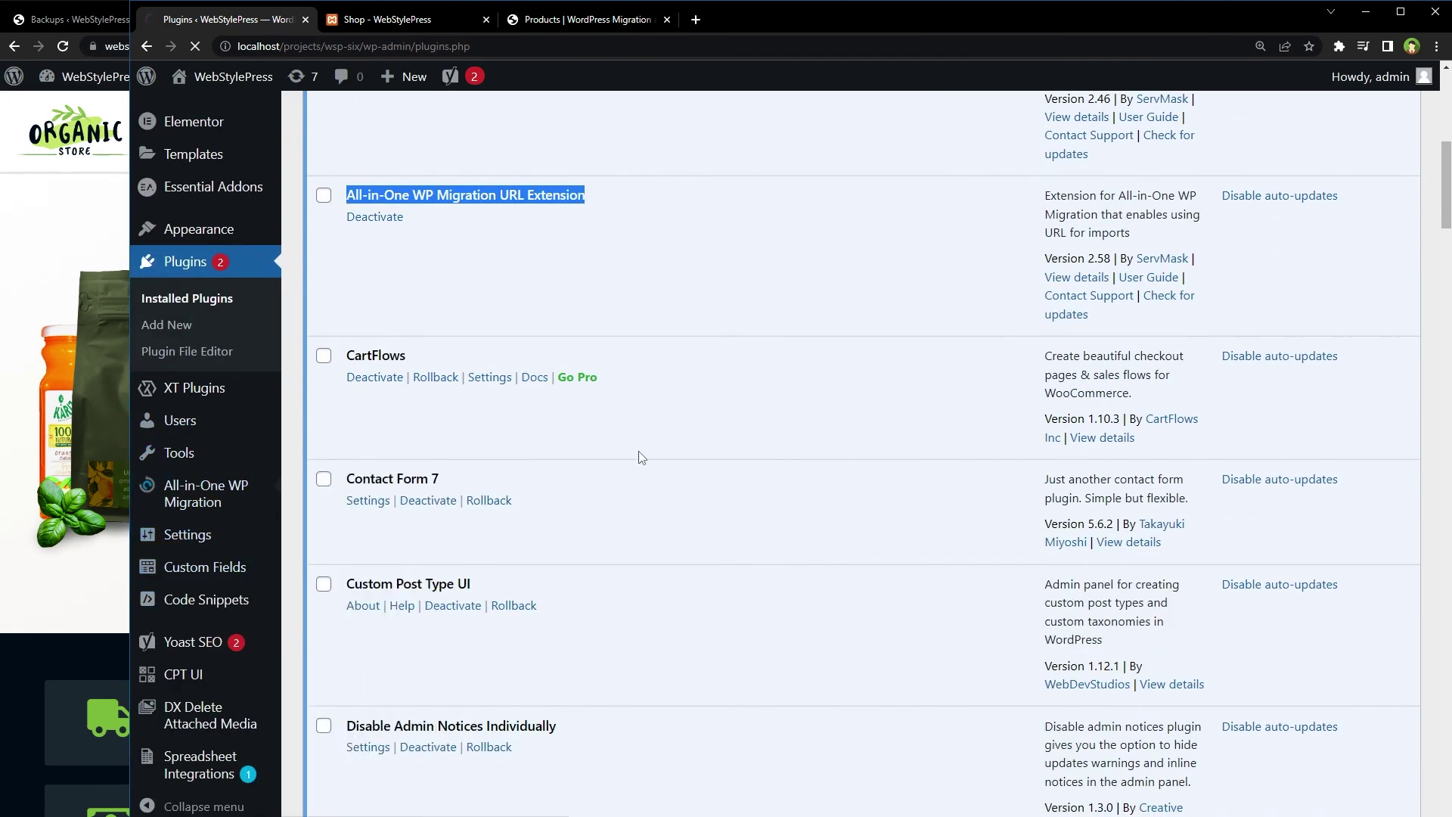
{"action": "left_click", "coordinate": [394, 17]}
{"action": "left_click", "coordinate": [487, 19]}
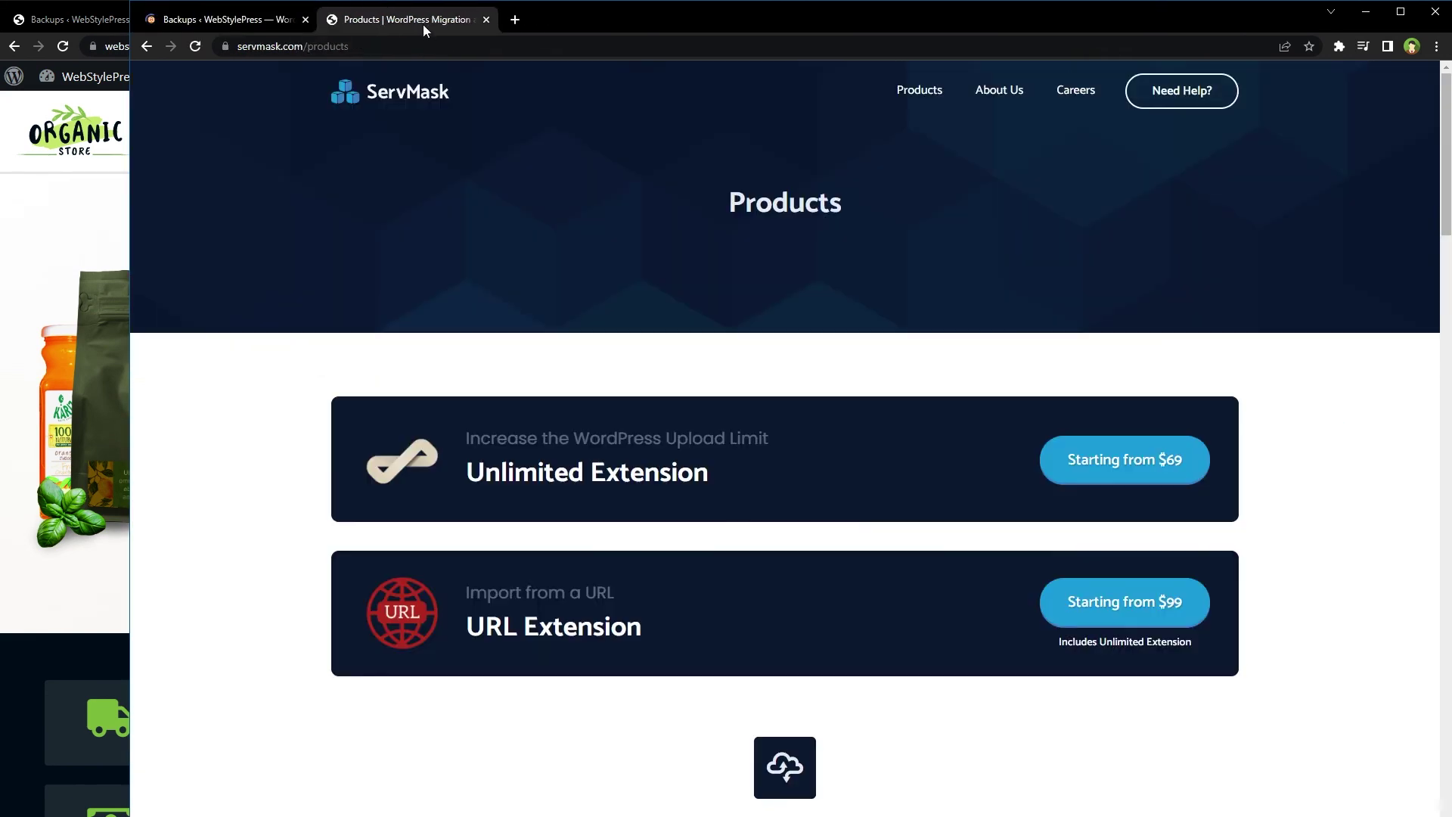
- Restore the site from the newest 'before live backup restore' backup, confirming the overwrite
{"action": "left_click", "coordinate": [486, 20]}
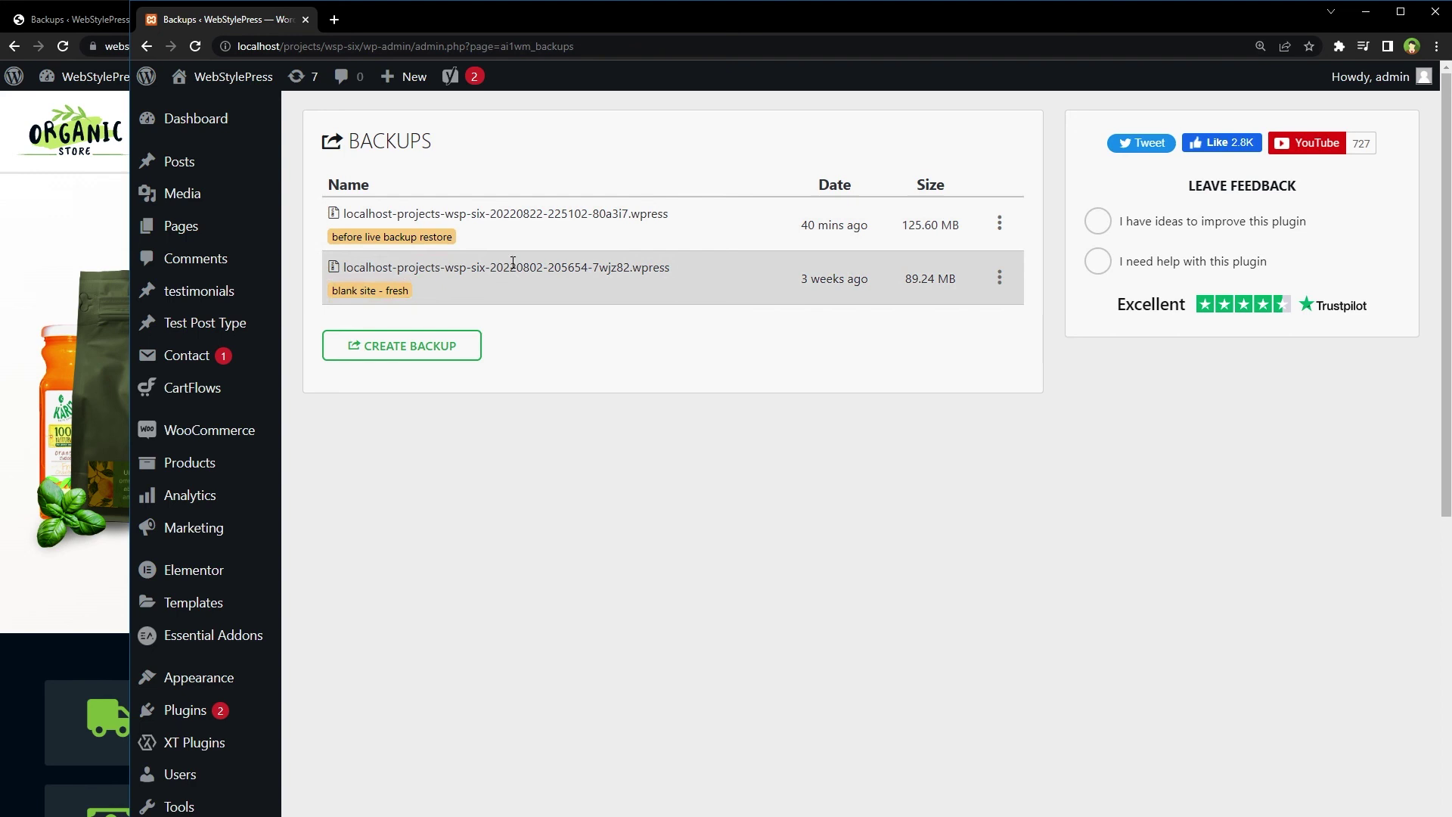
{"action": "left_click", "coordinate": [999, 234]}
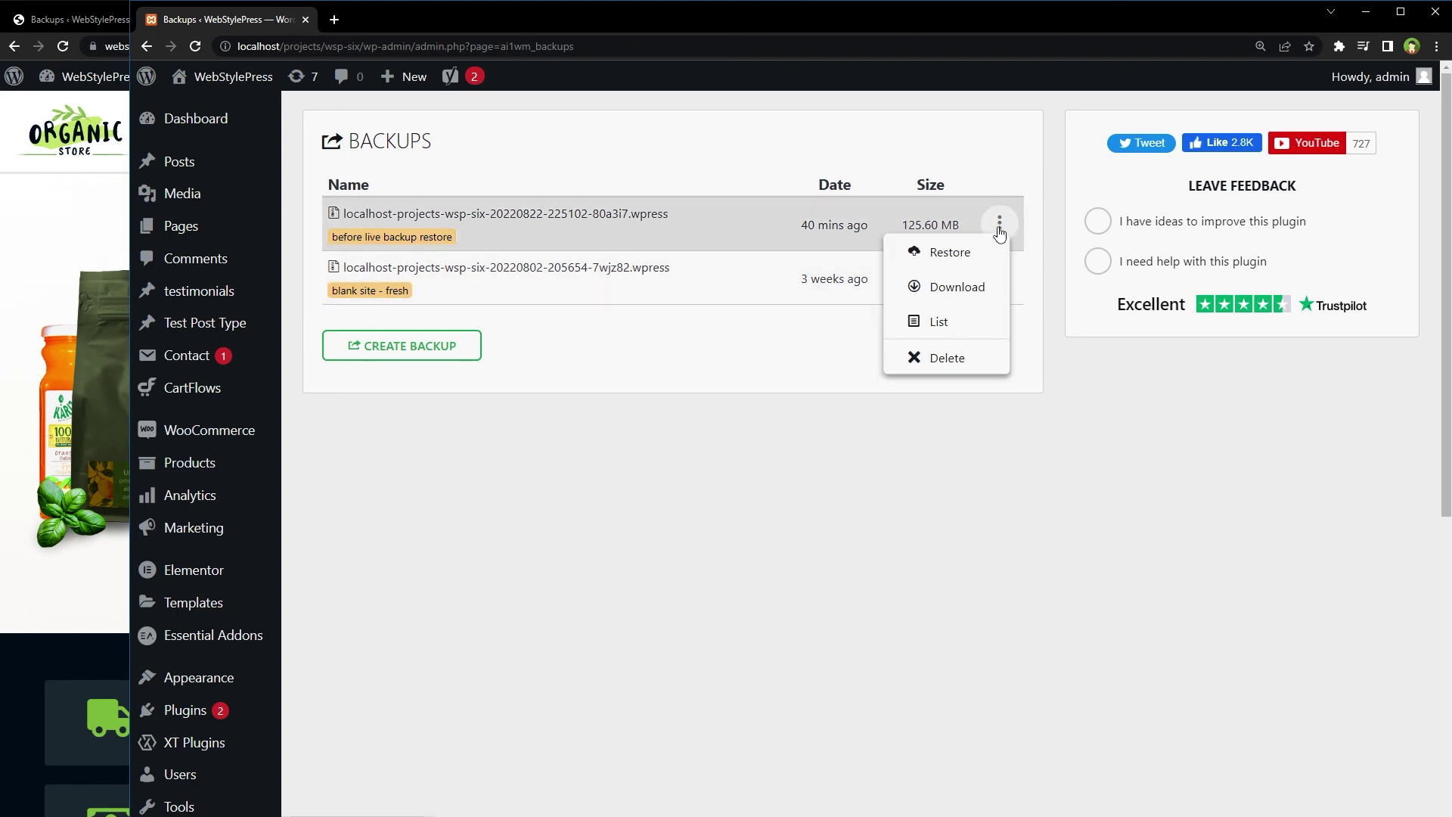
{"action": "left_click", "coordinate": [949, 252]}
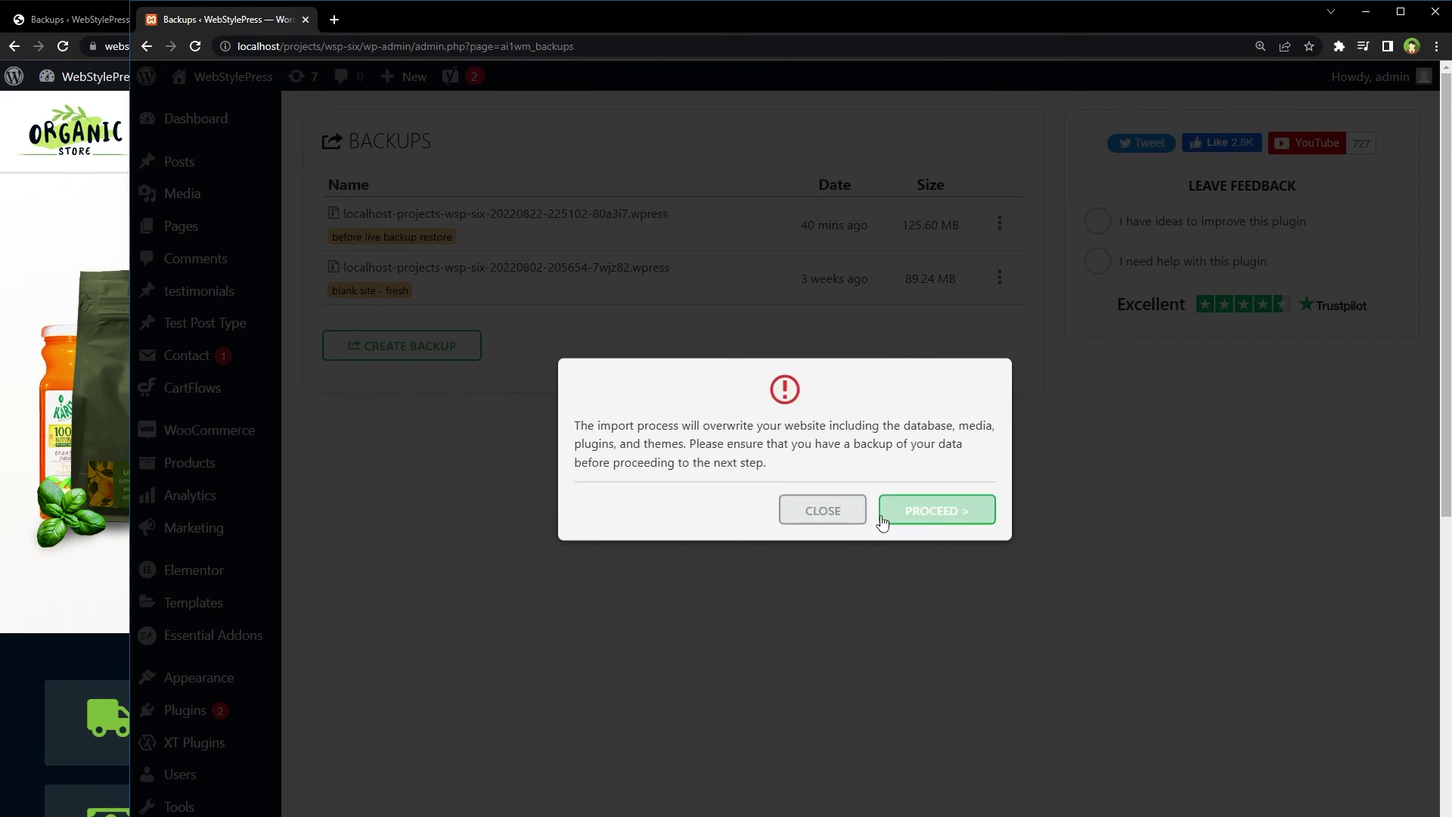
{"action": "left_click", "coordinate": [936, 511]}
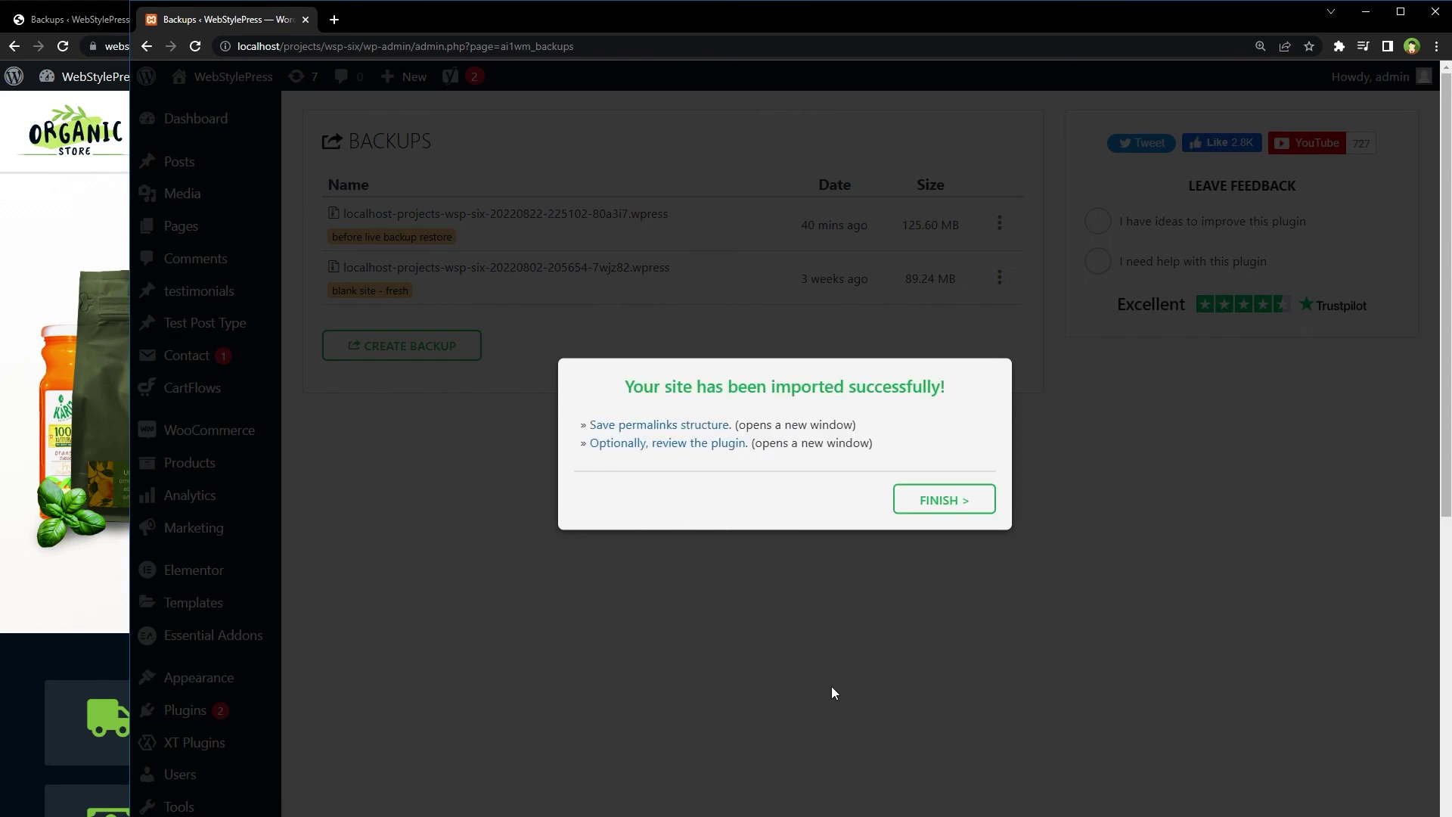
{"action": "left_click", "coordinate": [944, 500]}
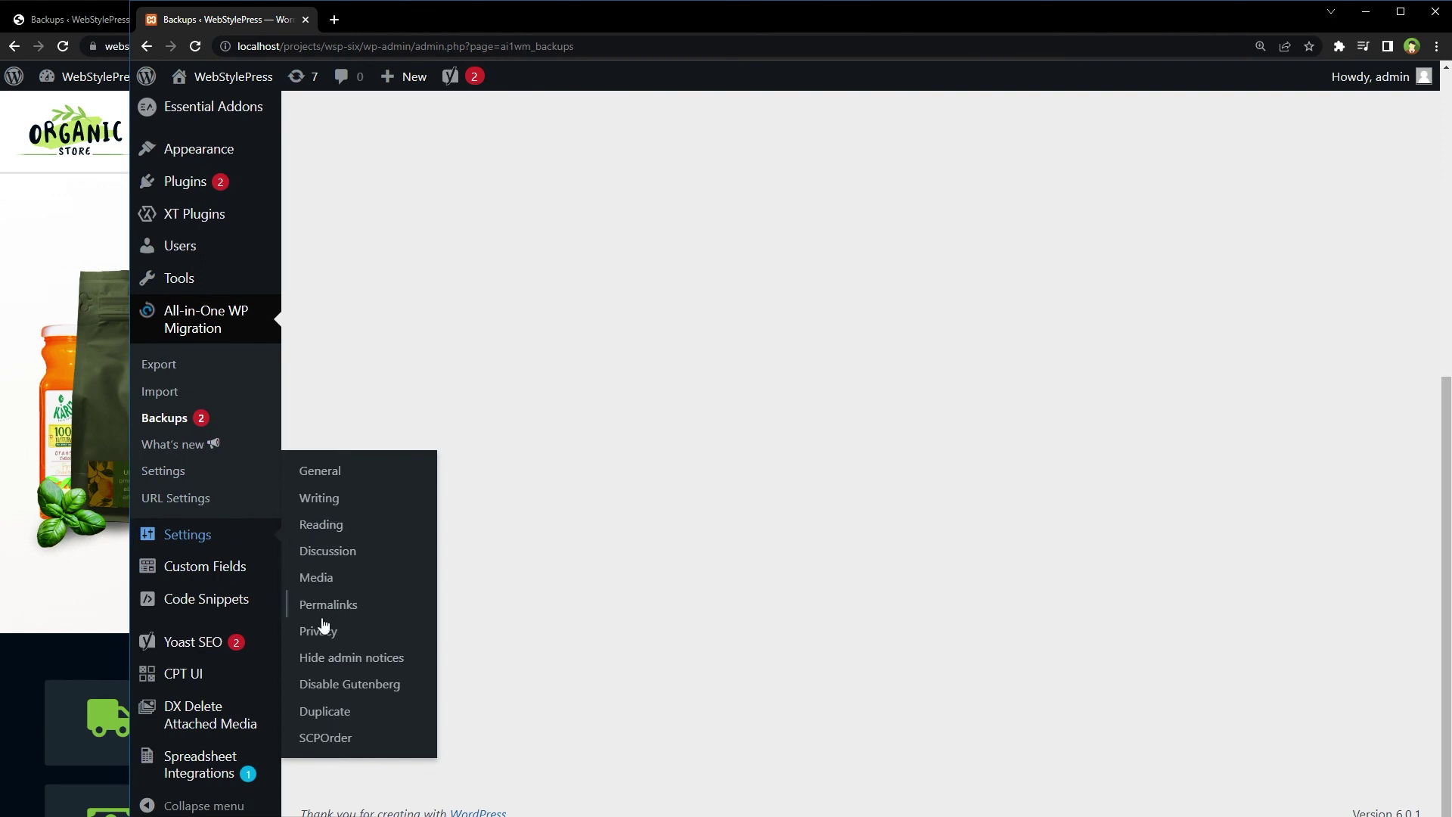
- Log back in as admin and re-save the permalink settings
{"action": "left_click", "coordinate": [329, 605]}
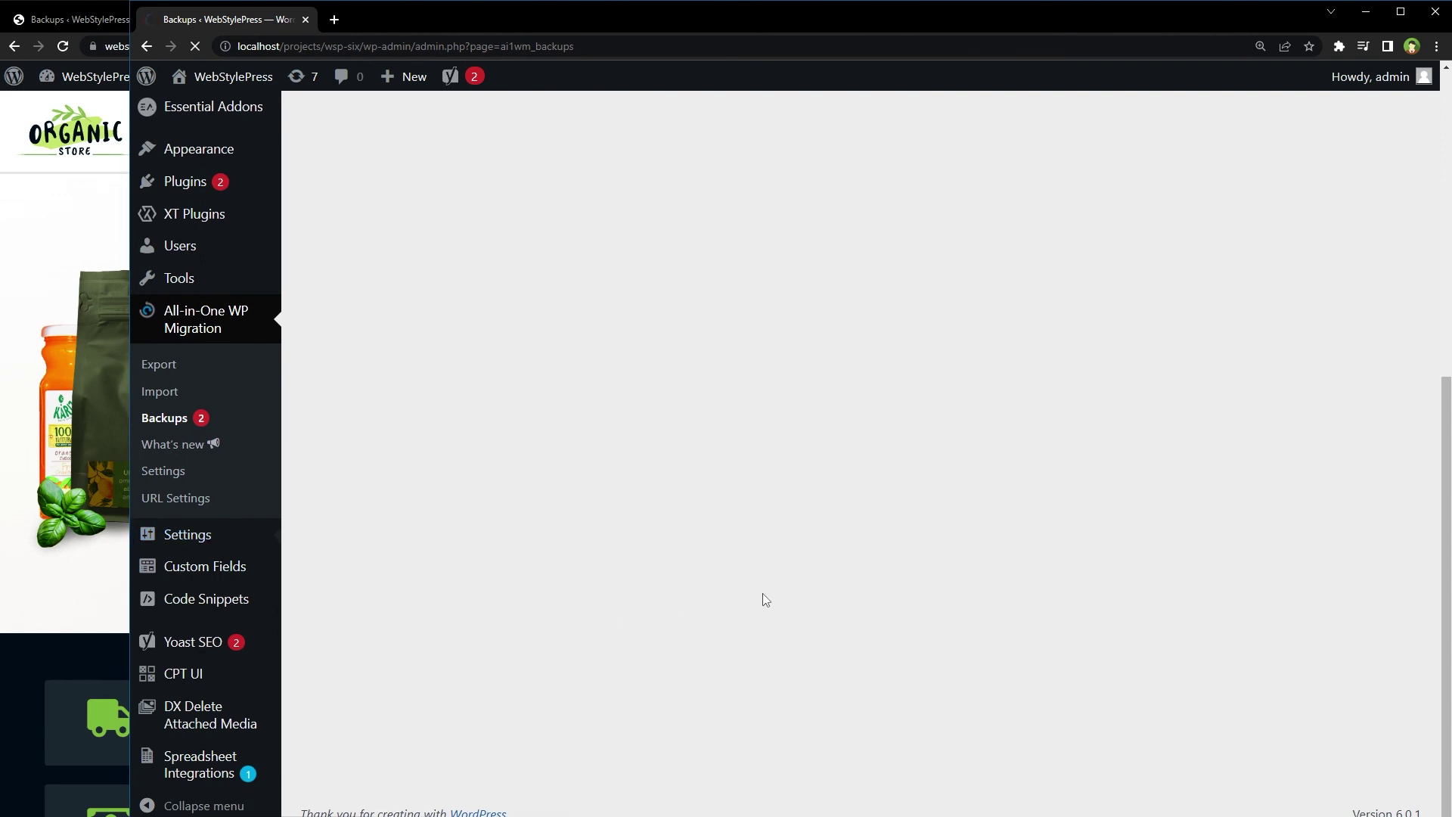
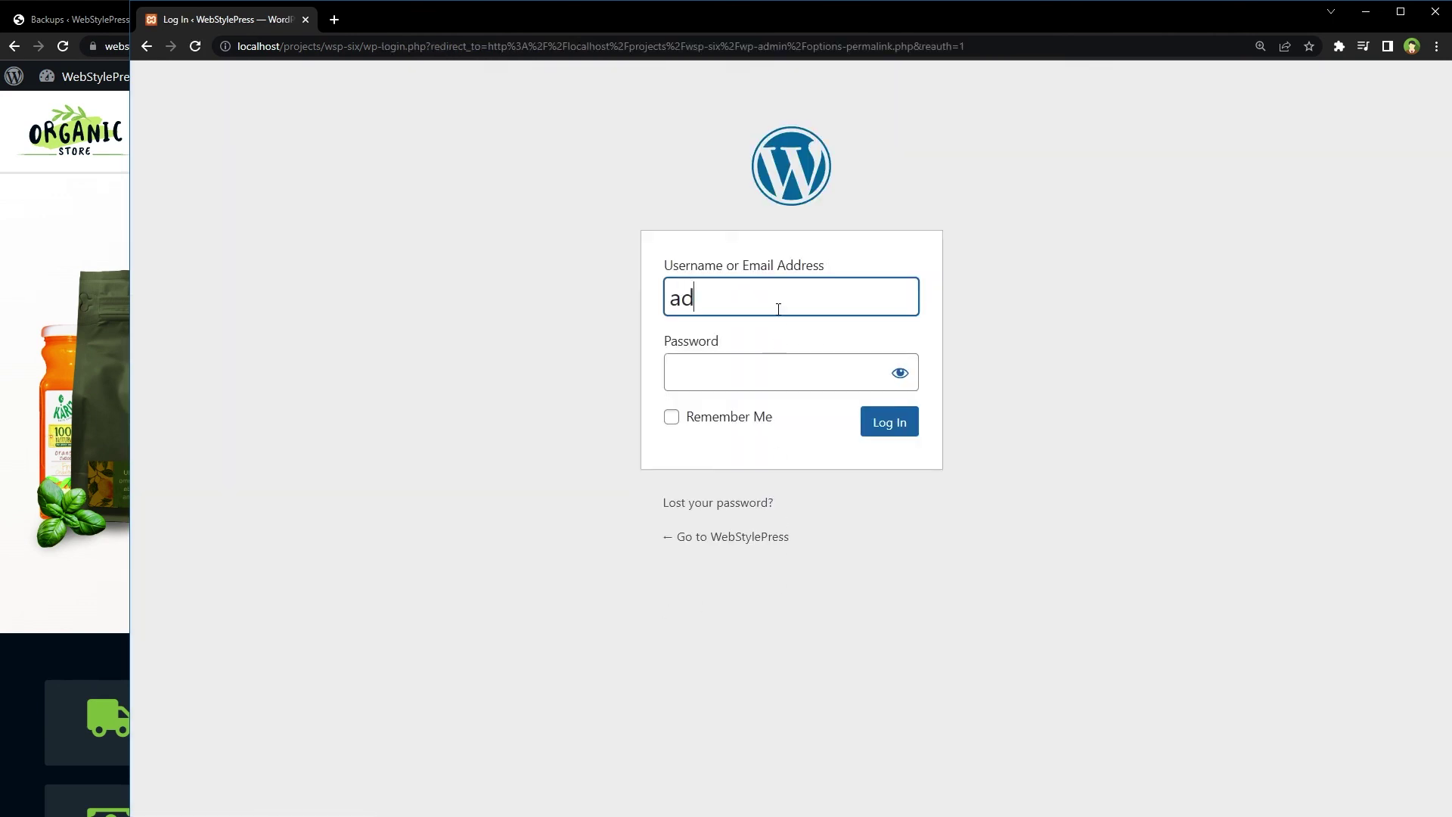
{"action": "key", "text": "Tab"}
{"action": "key", "text": "Return"}
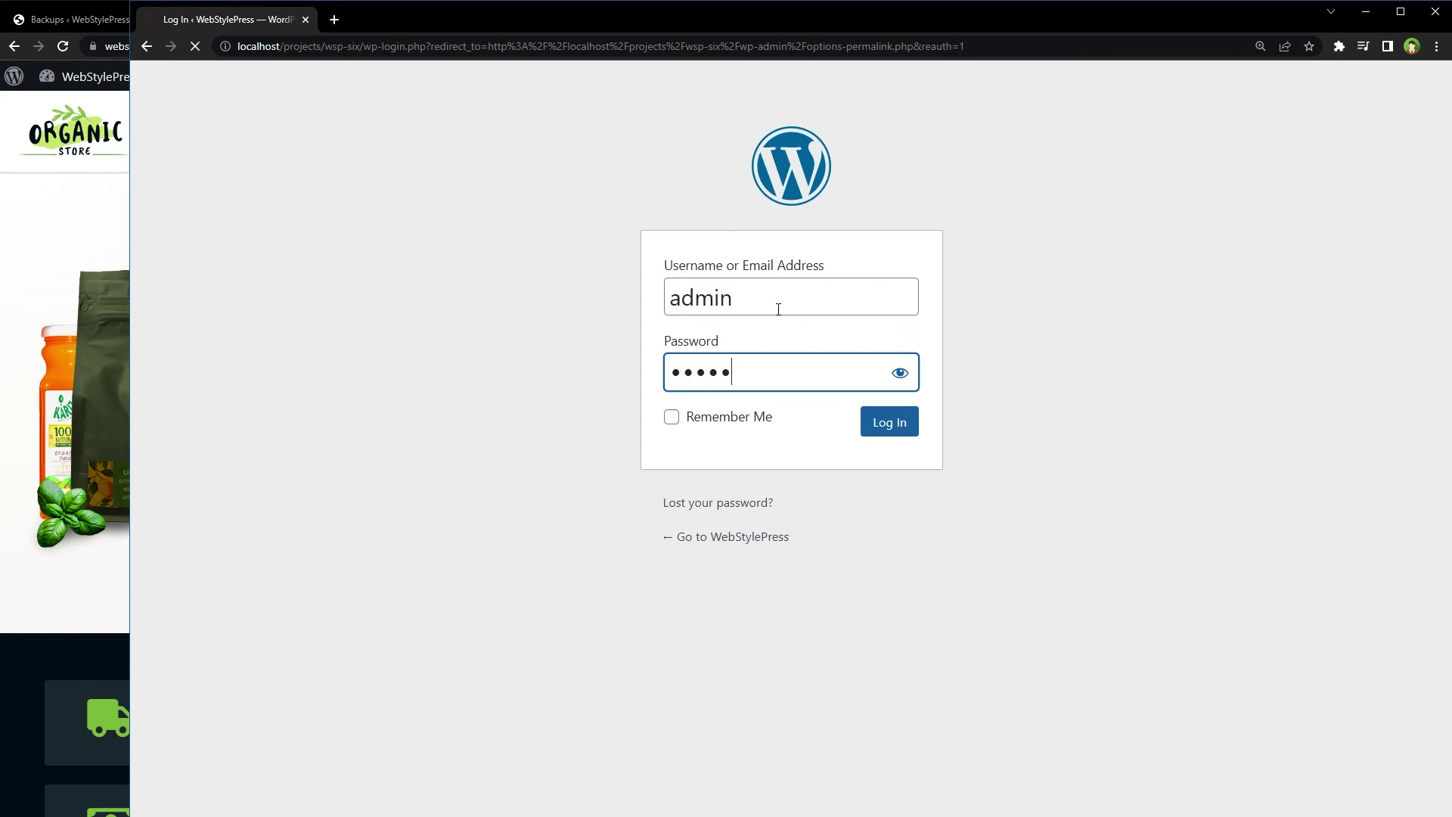
{"action": "scroll", "coordinate": [778, 308], "scroll_direction": "down", "scroll_amount": 6}
{"action": "scroll", "coordinate": [778, 309], "scroll_direction": "down", "scroll_amount": 3}
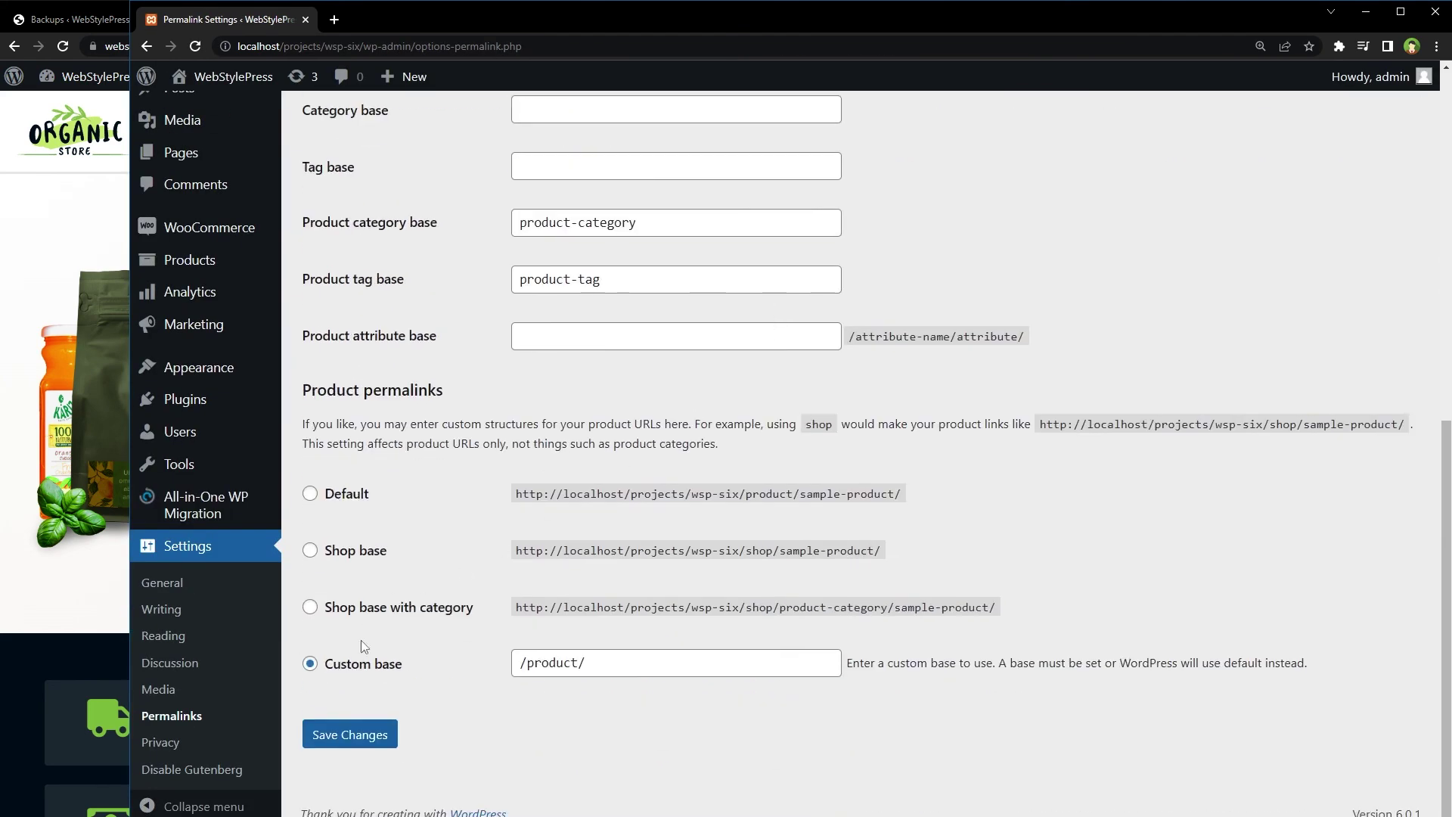
{"action": "left_click", "coordinate": [354, 743]}
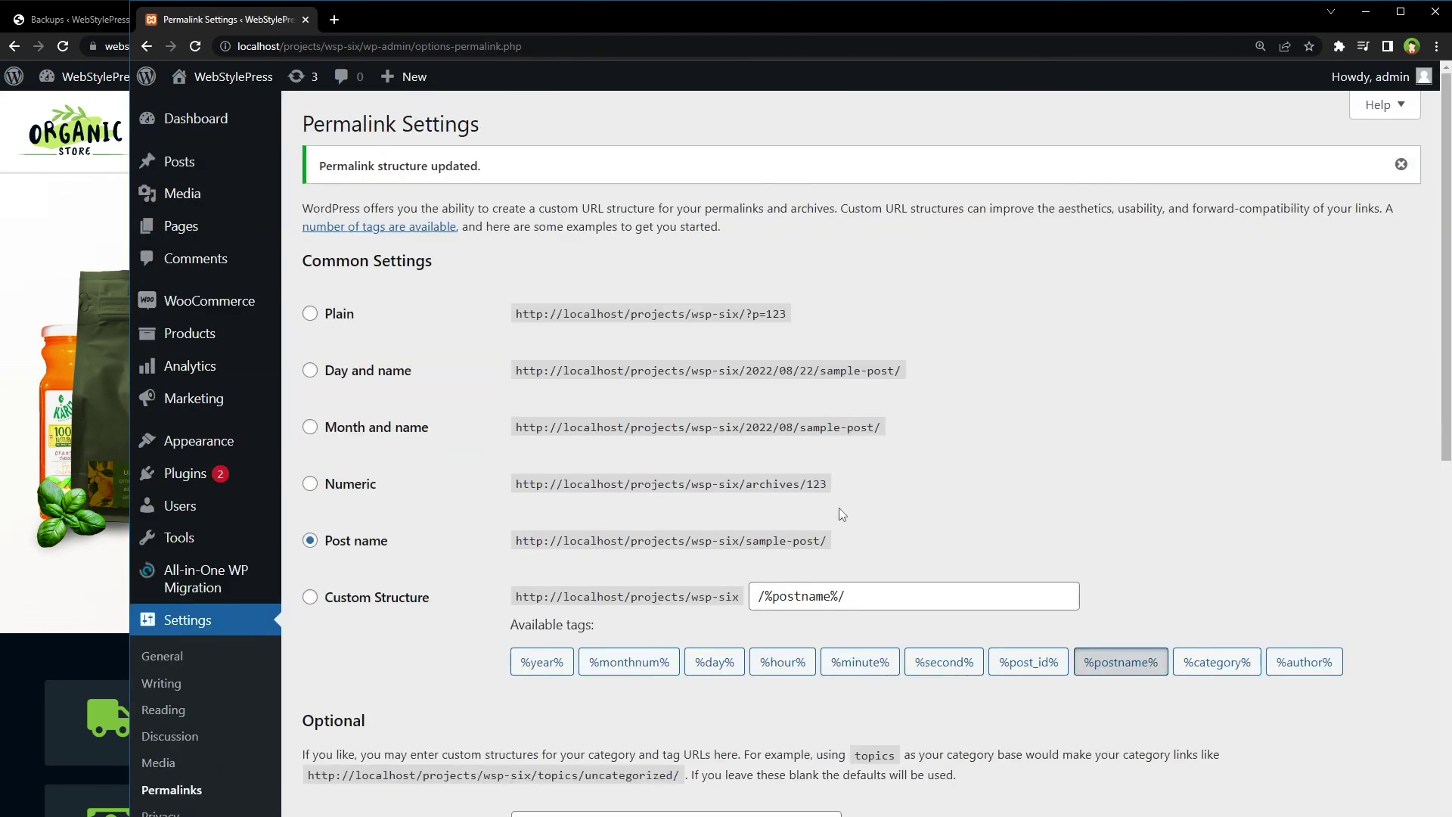
- View the local site's front page, then widen the live Organic Store window to nearly full screen
{"action": "mouse_move", "coordinate": [233, 76]}
{"action": "middle_click", "coordinate": [202, 91]}
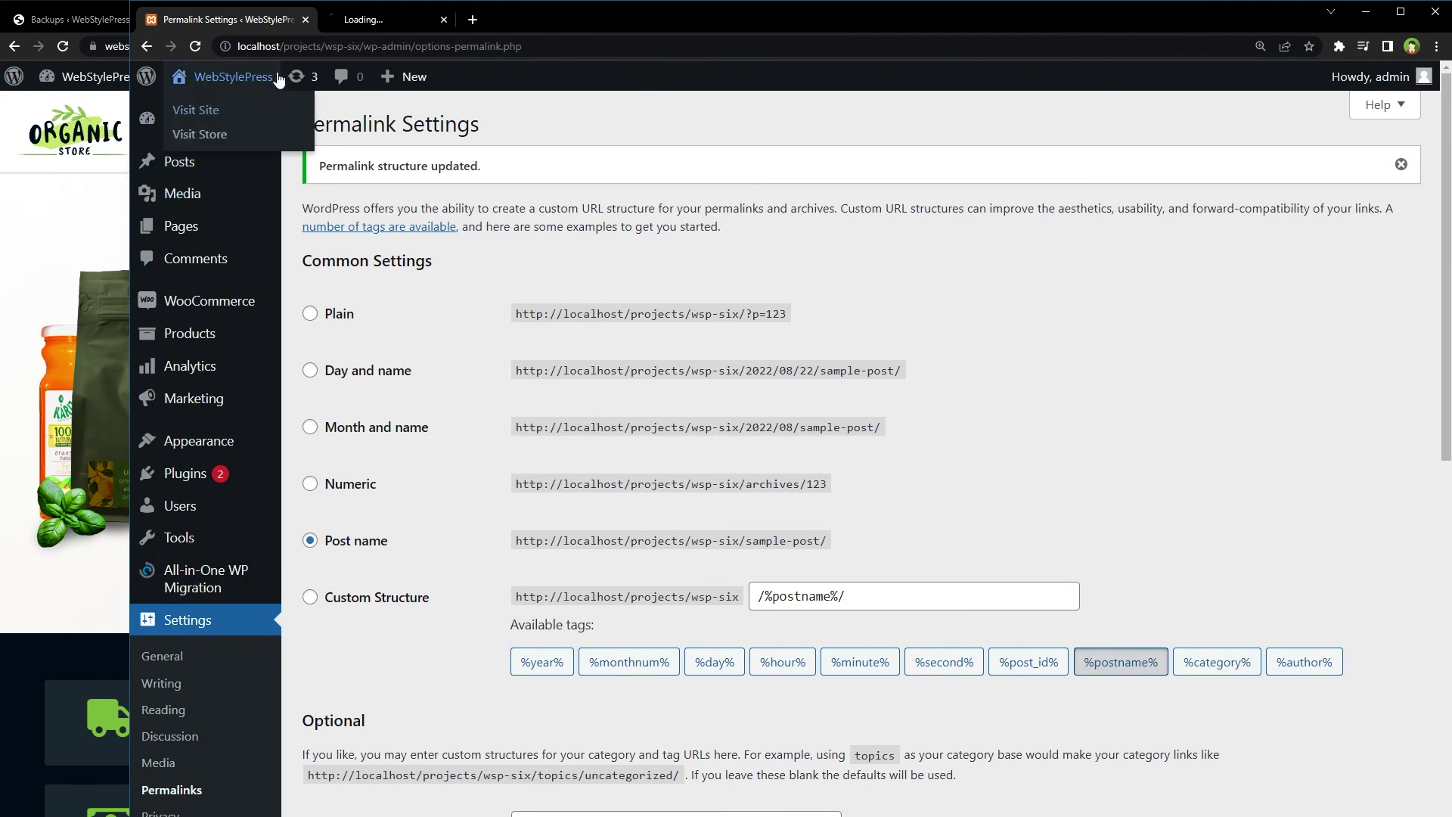
{"action": "left_click", "coordinate": [367, 22]}
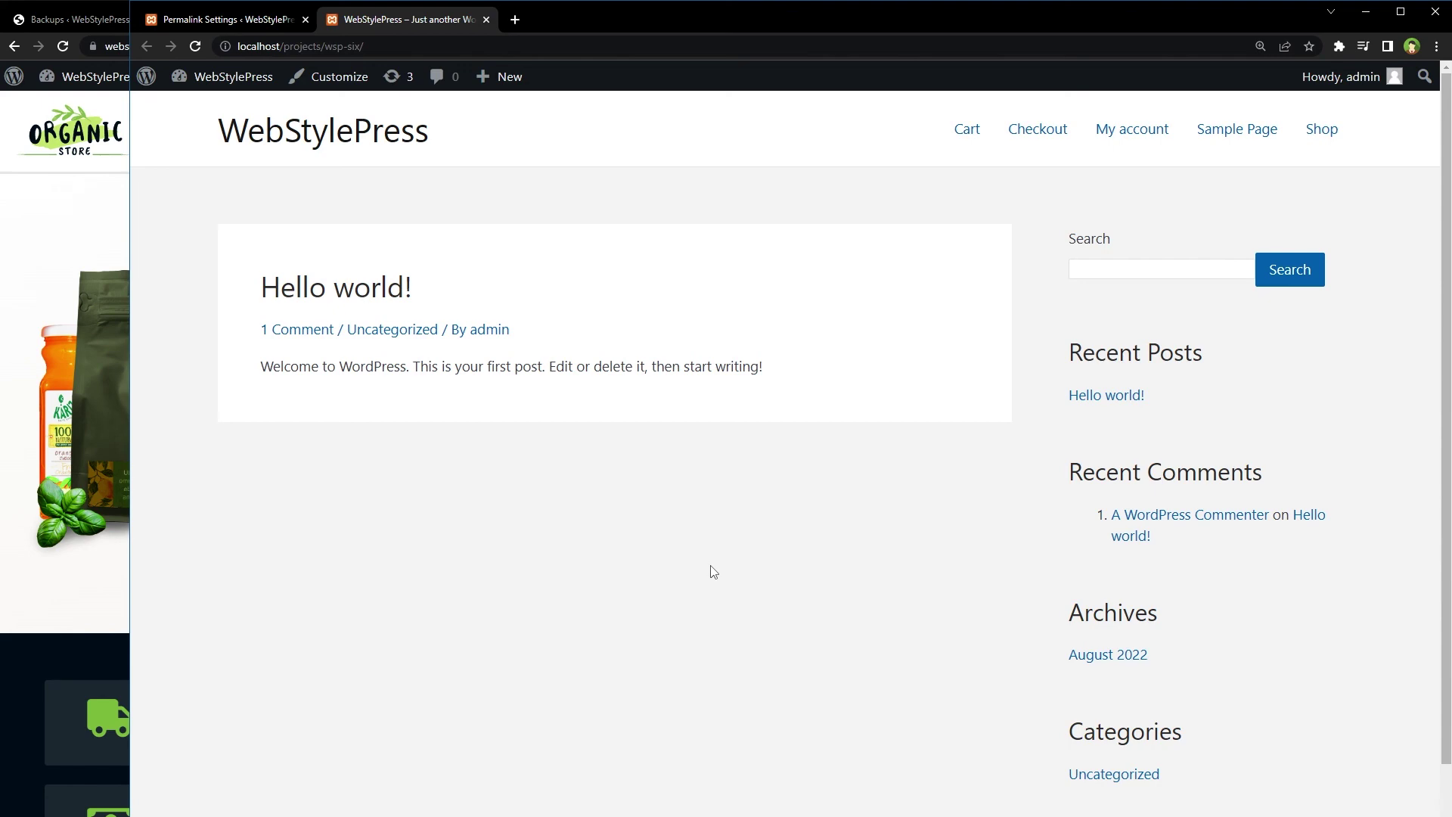
{"action": "left_click_drag", "start_coordinate": [130, 226], "coordinate": [487, 219]}
{"action": "left_click", "coordinate": [312, 214]}
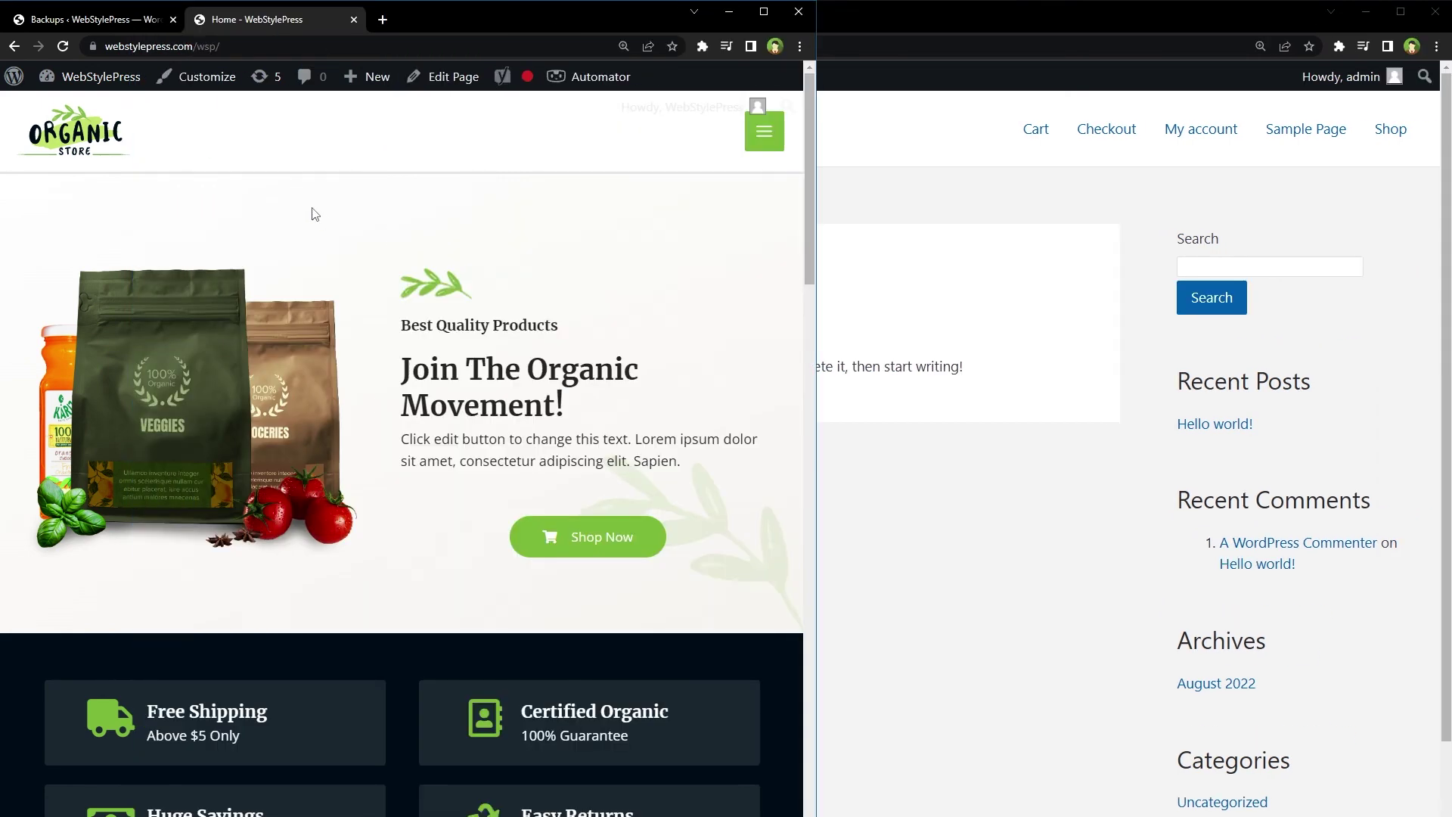
{"action": "left_click_drag", "start_coordinate": [816, 214], "coordinate": [1419, 234]}
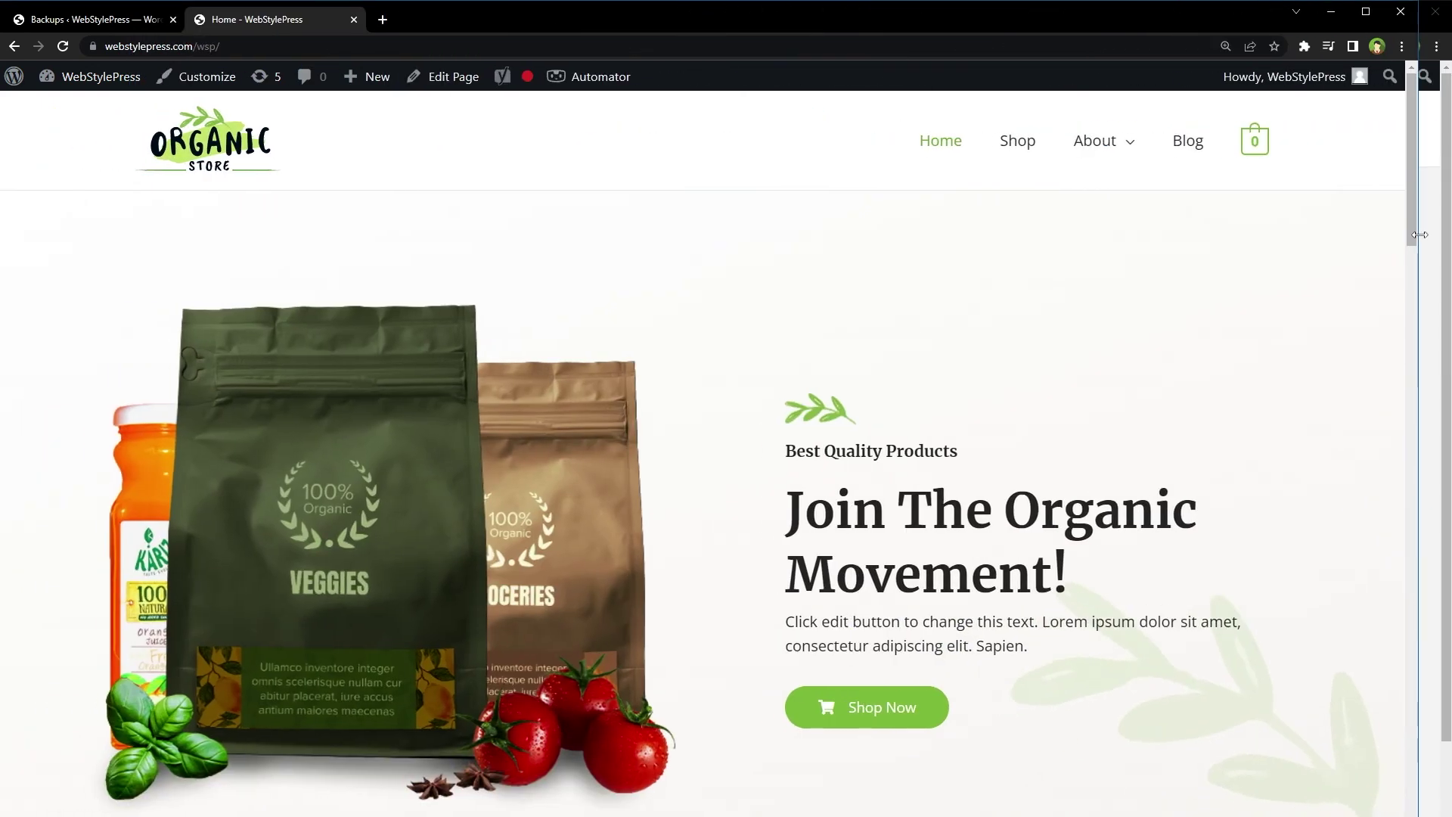